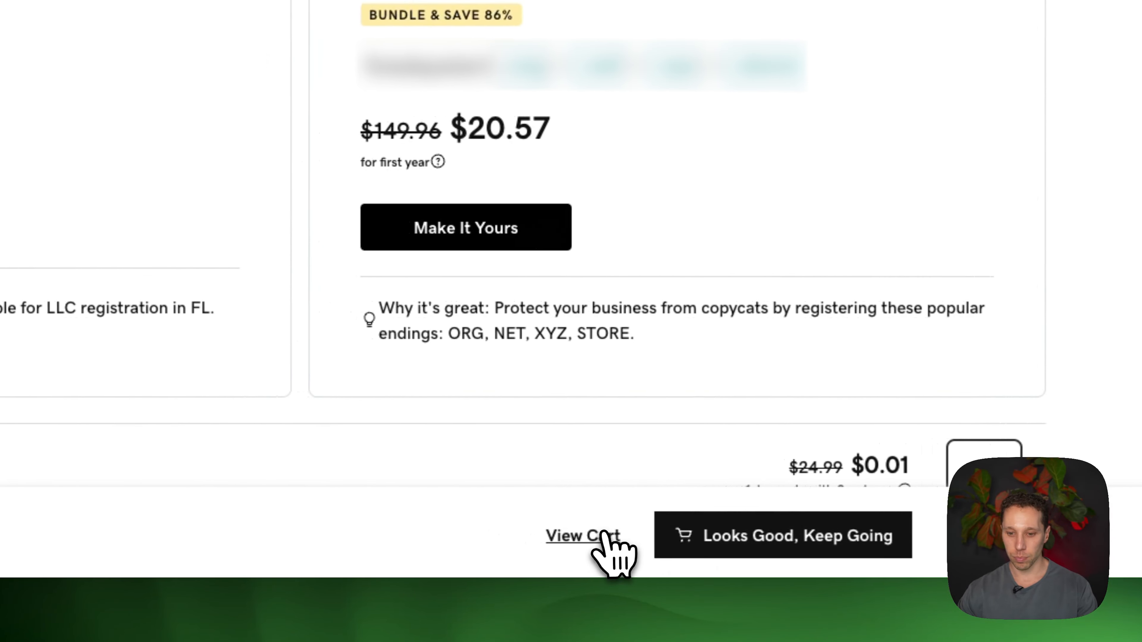
- Proceed from the domain selection to the cart, keeping No Professional Email and adding no paid extras
left_click(555, 535)
left_click(804, 542)
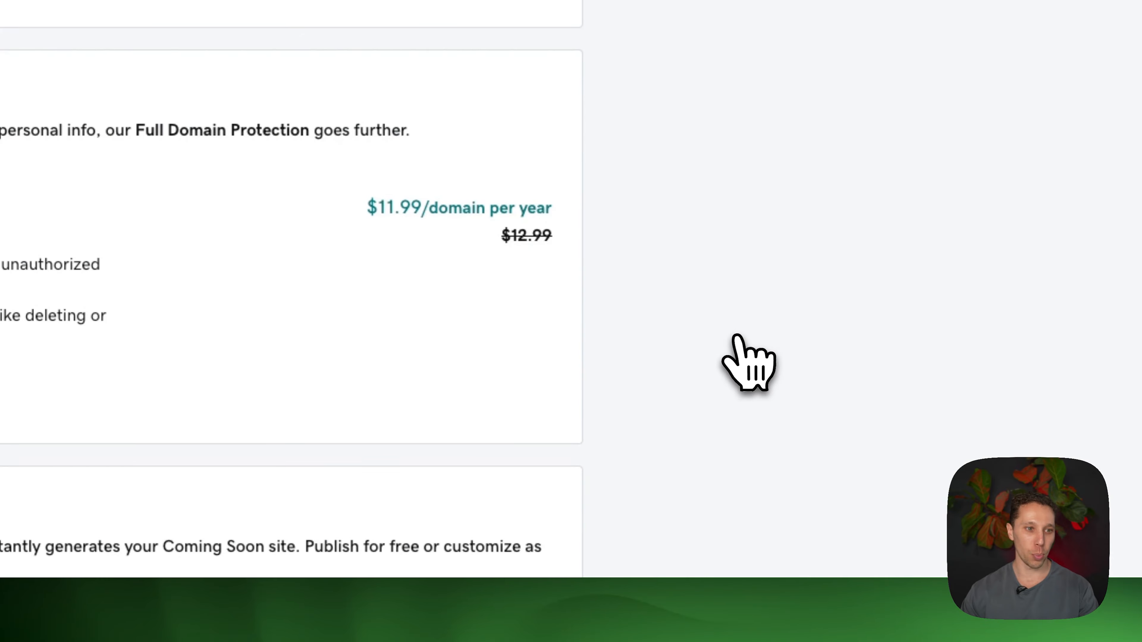
scroll(218, 423, "down", 8)
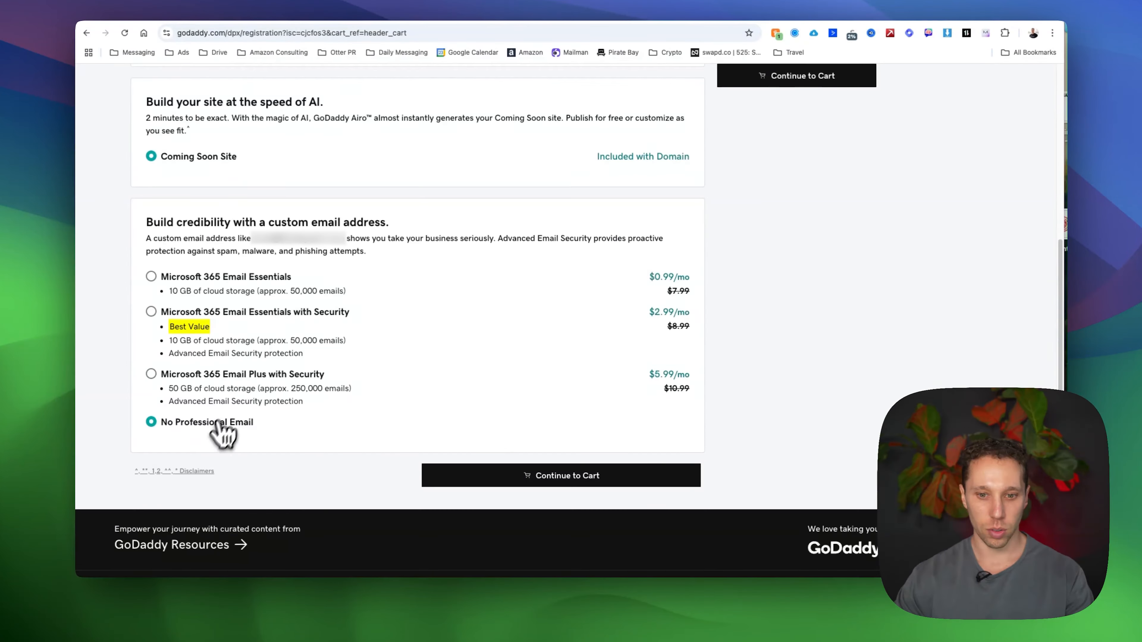
scroll(453, 474, "down", 6)
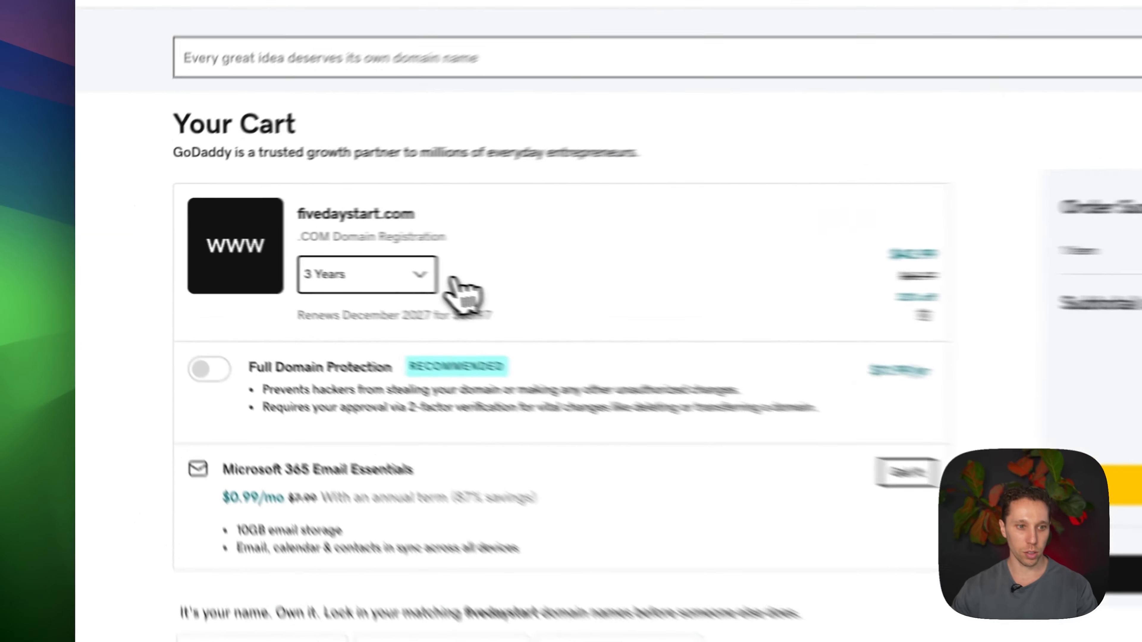
- Set the fivedaystart.com registration term to 1 year, leave Full Domain Protection off and complete the purchase
left_click(269, 186)
left_click(449, 326)
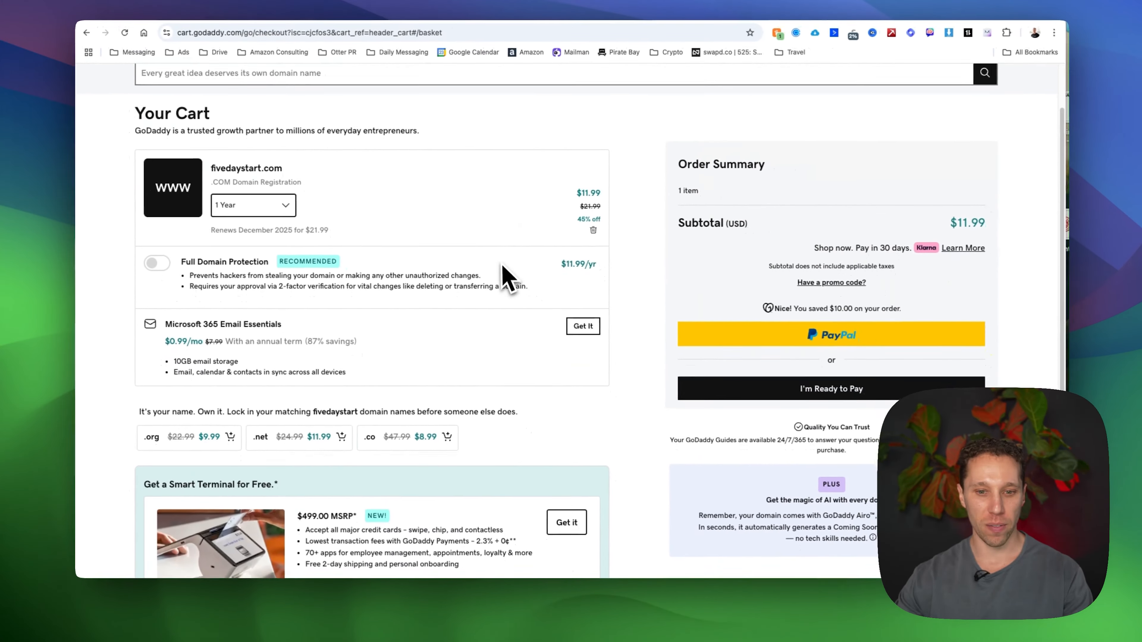
scroll(506, 276, "down", 2)
scroll(512, 272, "up", 2)
left_click_drag(947, 223, 982, 223)
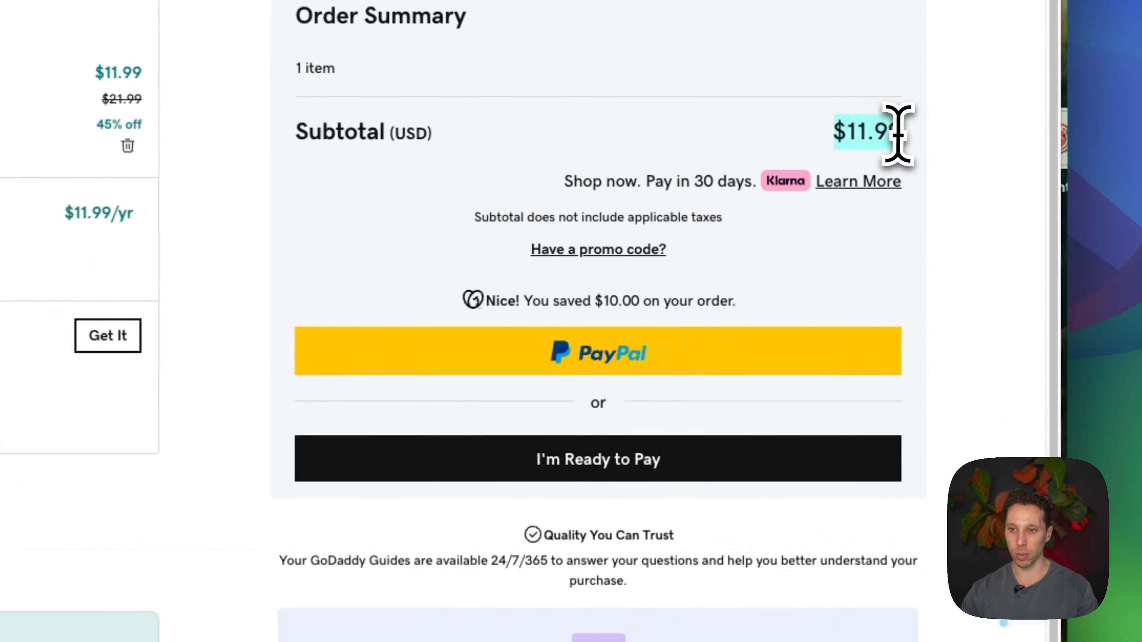
left_click(577, 470)
left_click(643, 325)
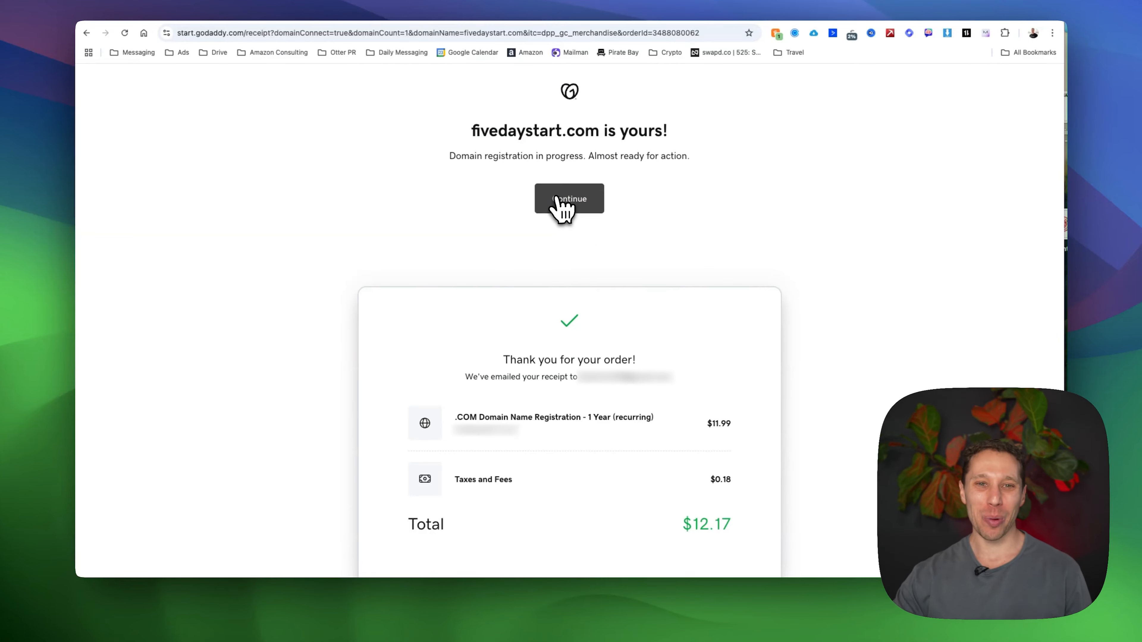
- Continue from the receipt without publishing the Coming Soon page, and open DNS management for the purchased domain
left_click(567, 202)
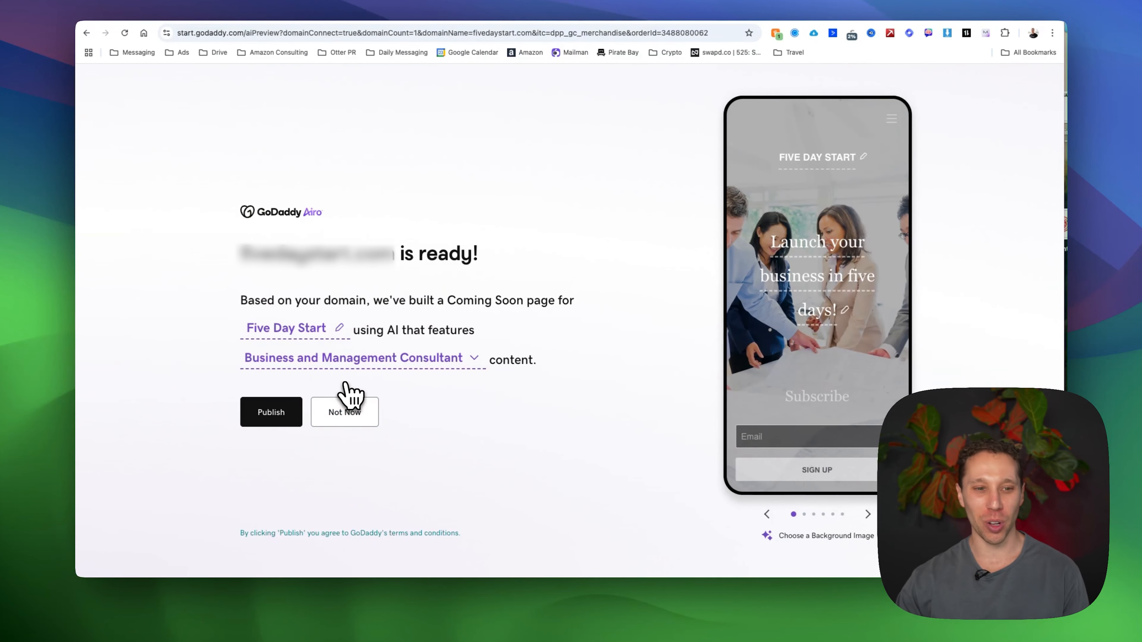
left_click(347, 407)
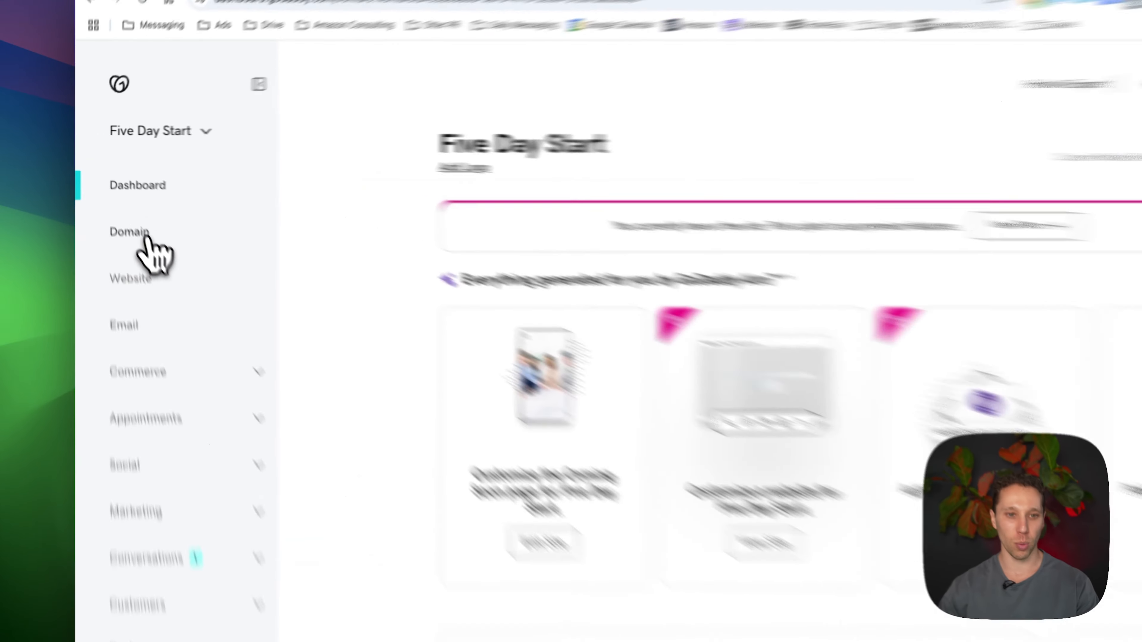
left_click(144, 238)
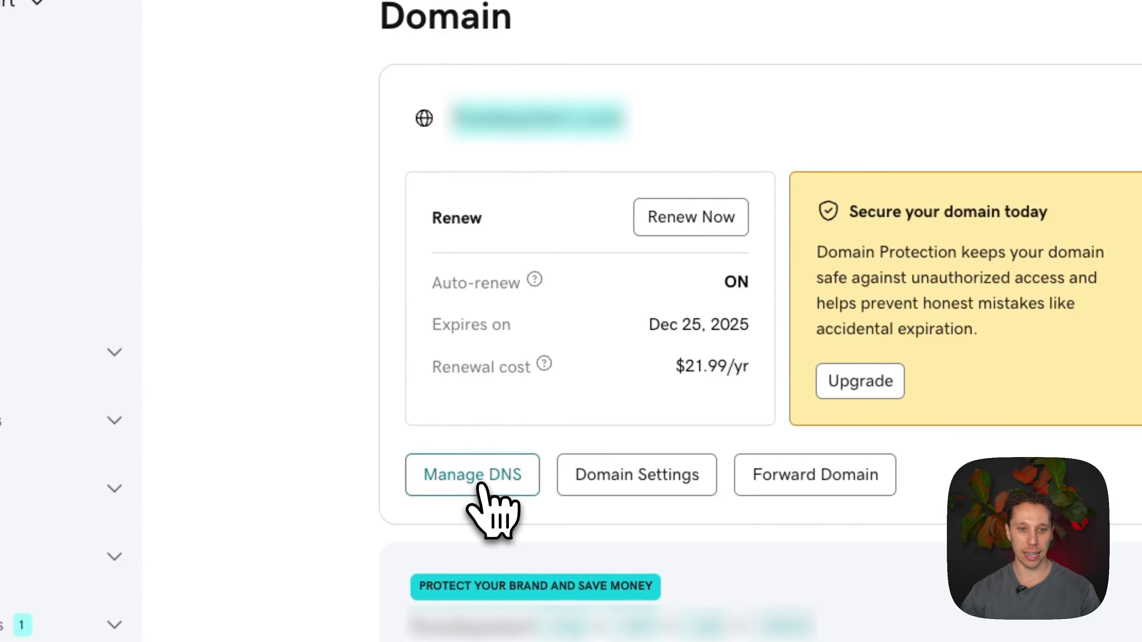
left_click(480, 485)
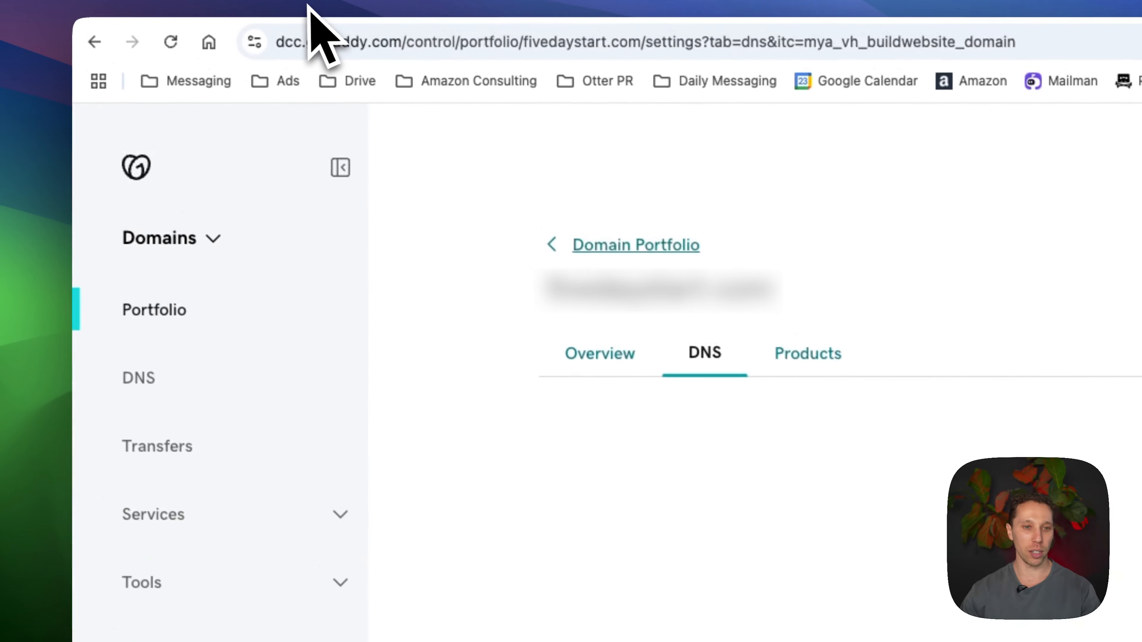
- Switch to the Email Tracking - Five Day spreadsheet and enter Yes under Buy Domain in row 11
left_click(310, 8)
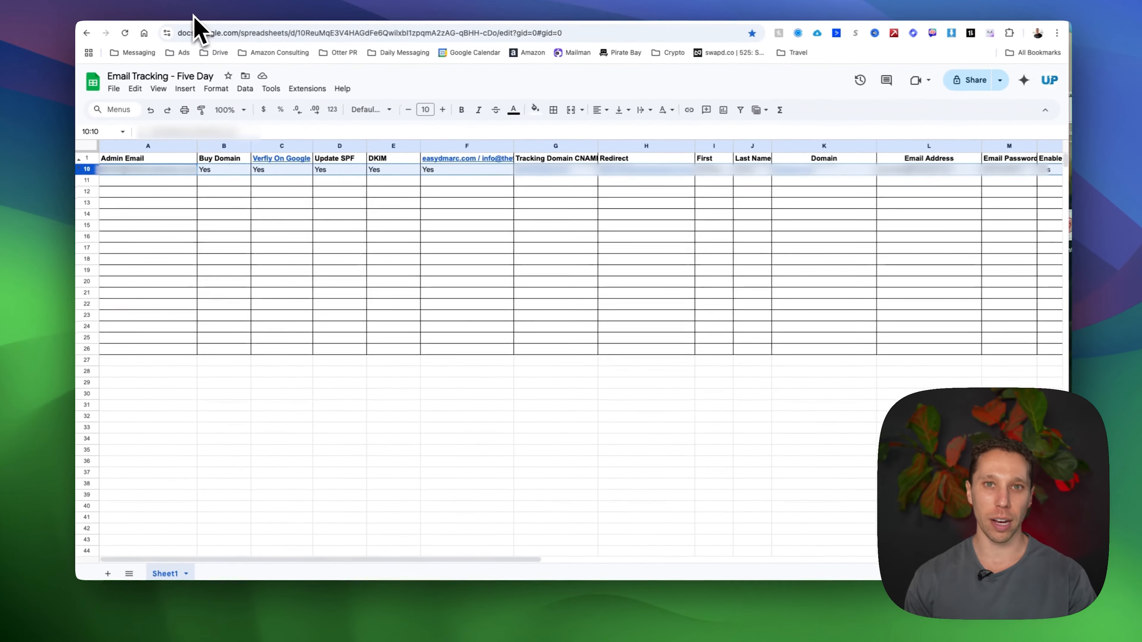
left_click(221, 179)
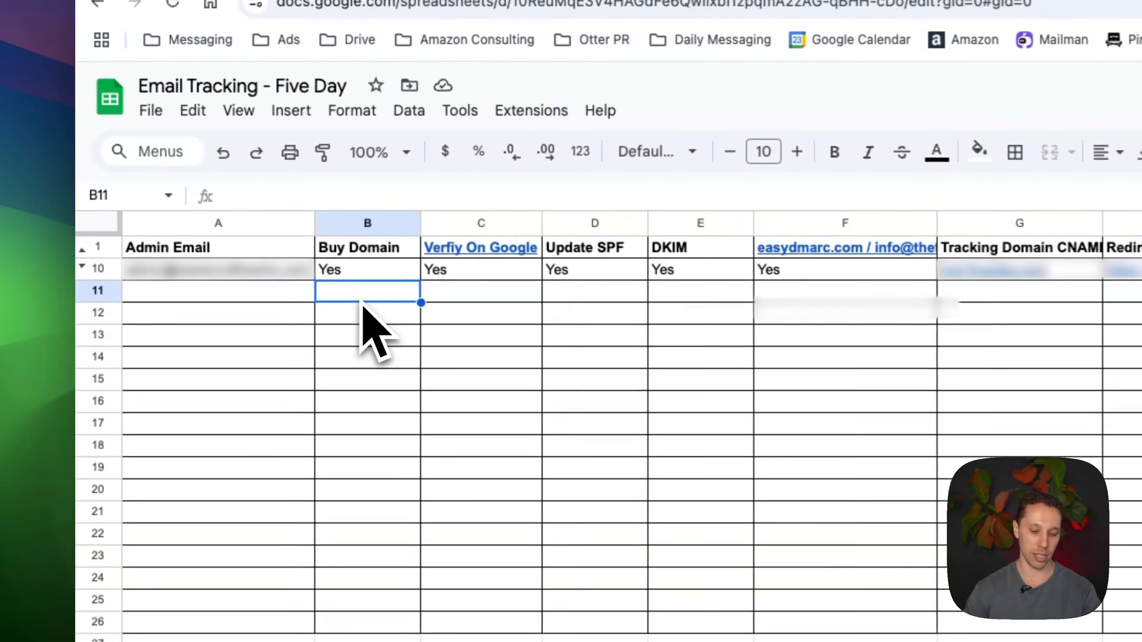
type("Yes")
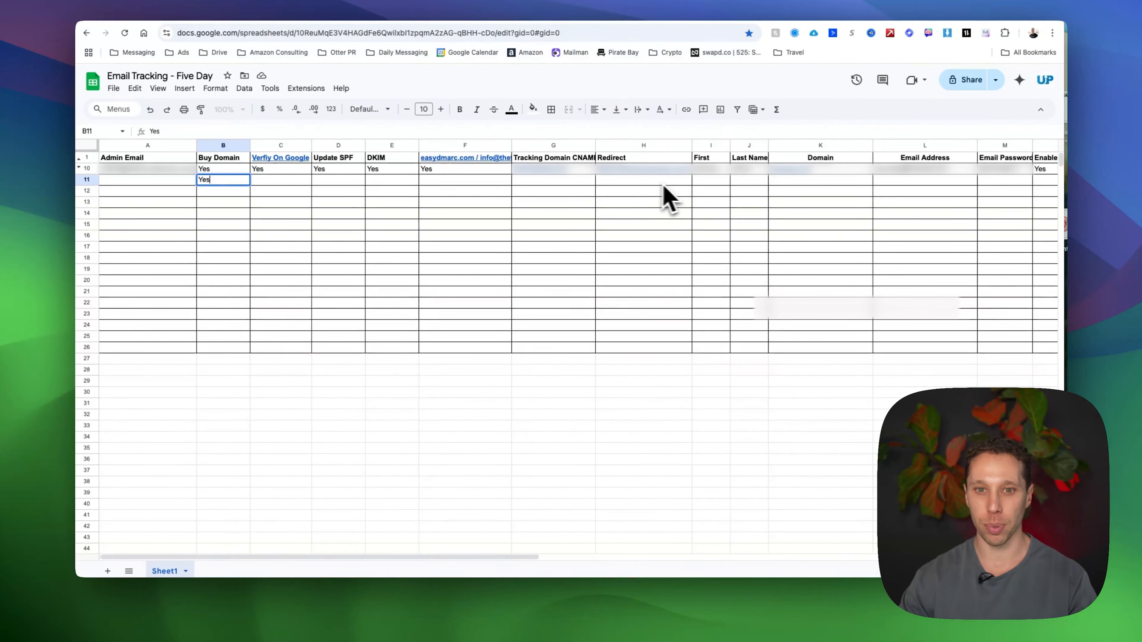
- Enter fivedaystart.com under Domain in row 11 and copy the admin email from the row above into A11
left_click(785, 182)
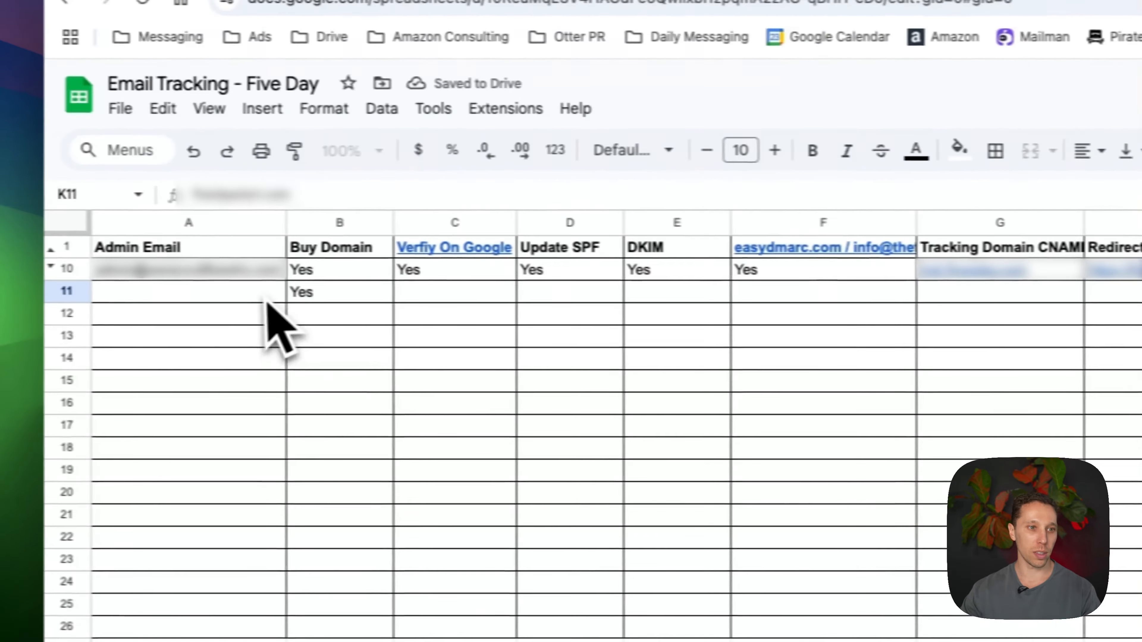
left_click(279, 292)
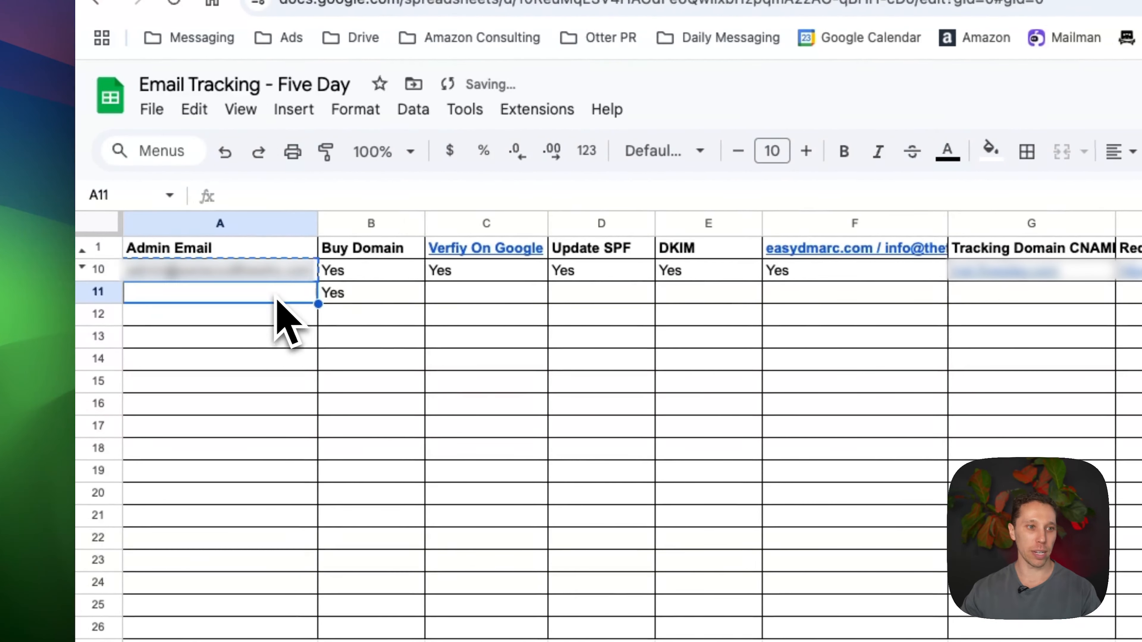
key("super+v")
left_click(374, 297)
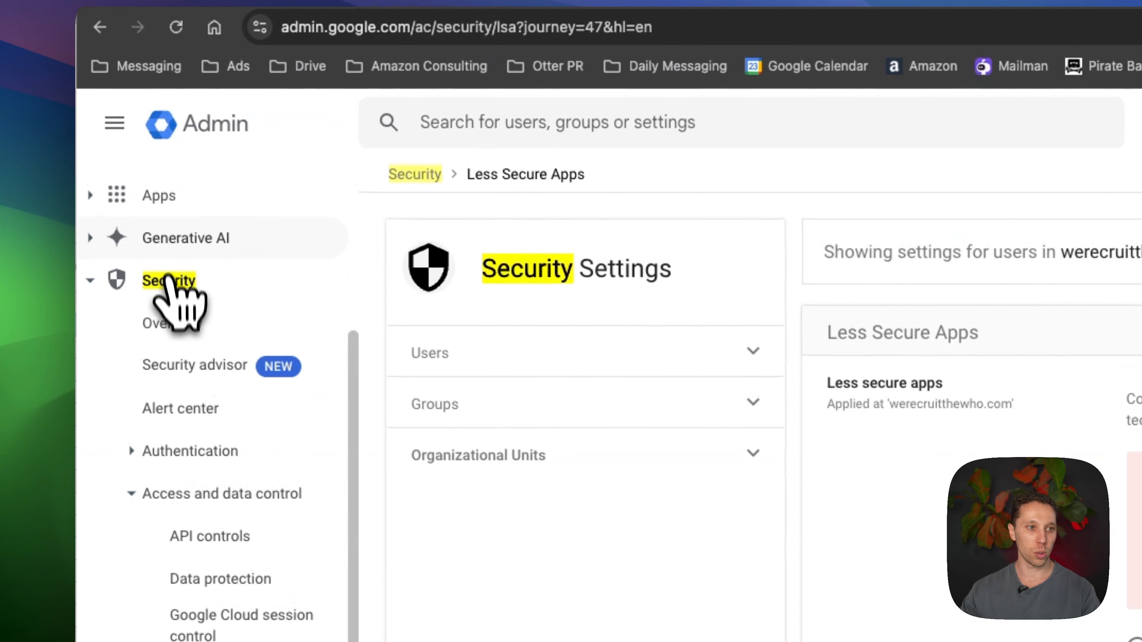
- Switch to the Google Admin console, go to its home page and start adding a domain from the Domains card
left_click(168, 205)
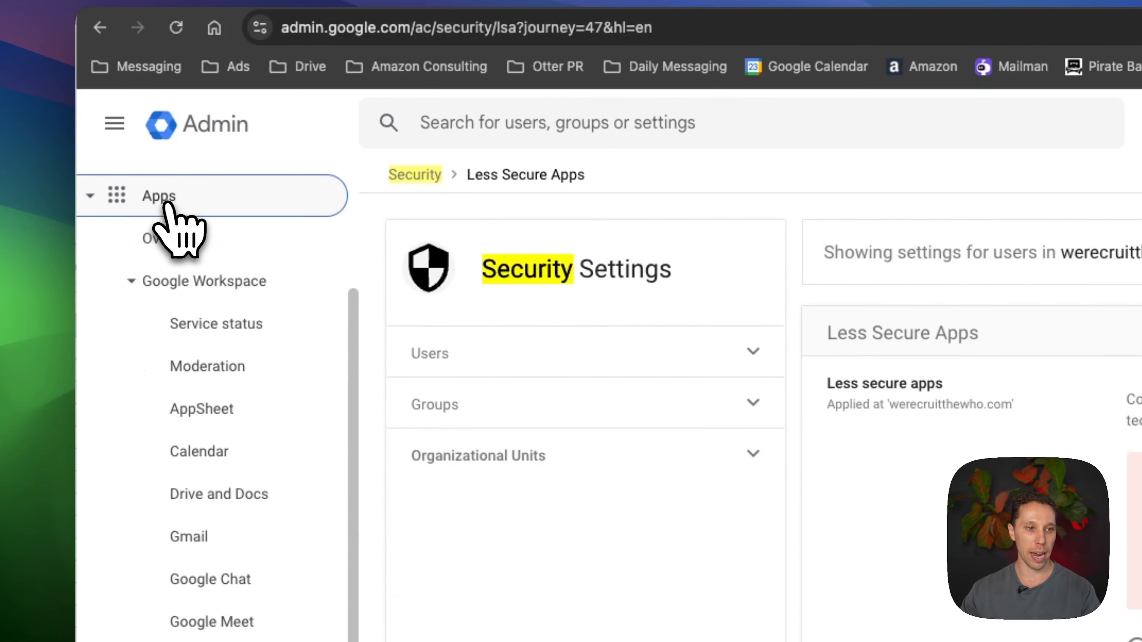
left_click(168, 242)
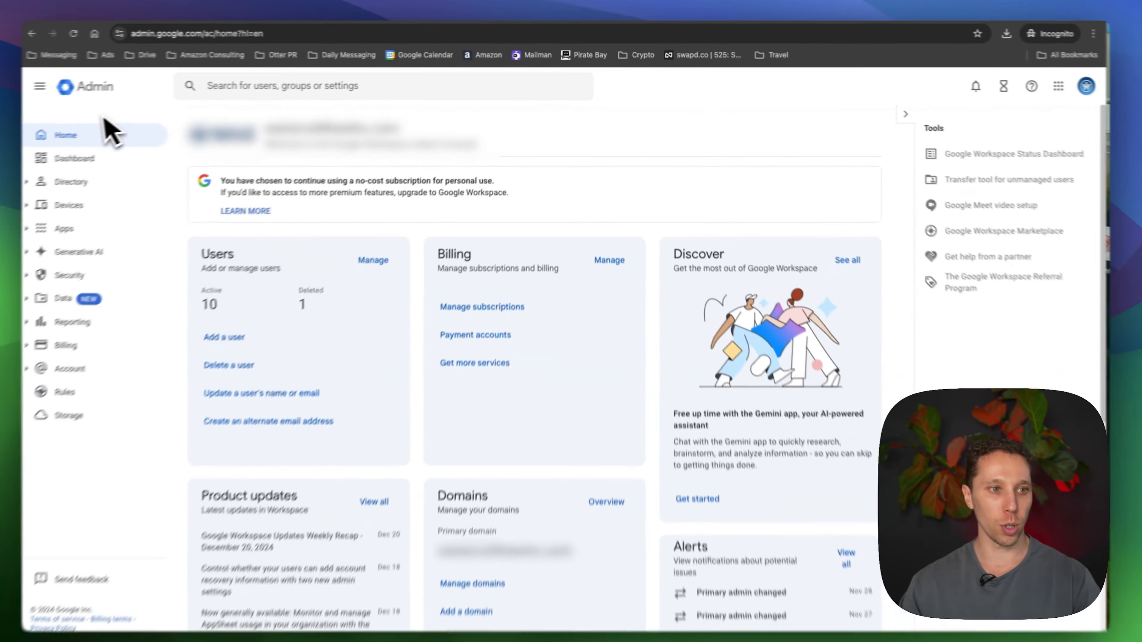
scroll(489, 267, "down", 5)
scroll(386, 423, "down", 3)
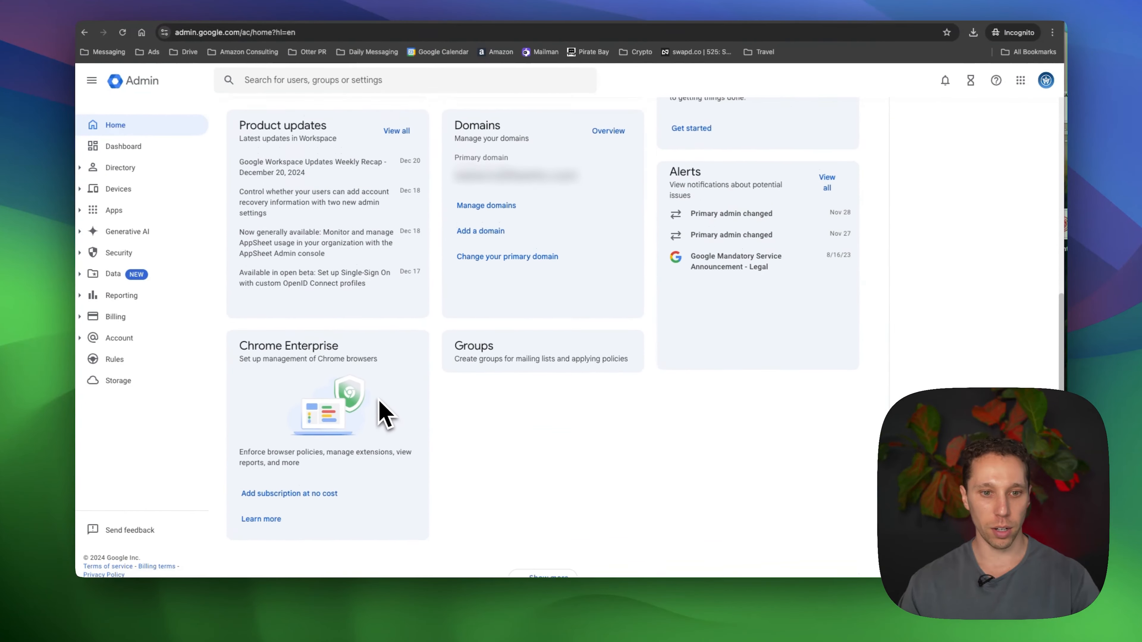
scroll(382, 405, "up", 4)
key("super+f")
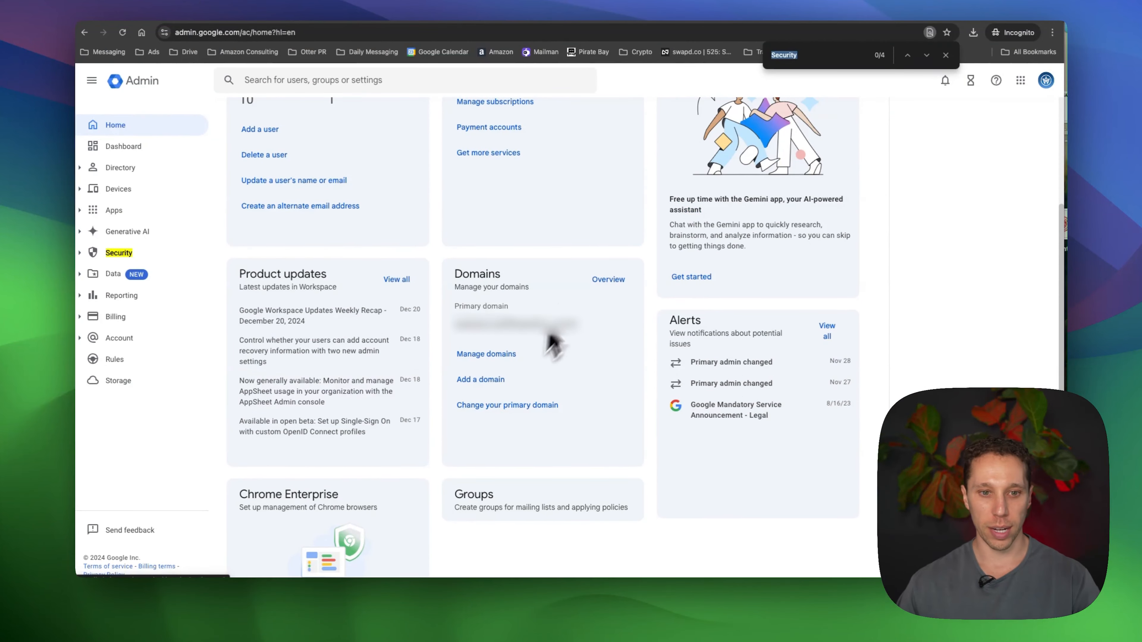
scroll(377, 153, "up", 4)
scroll(446, 344, "down", 3)
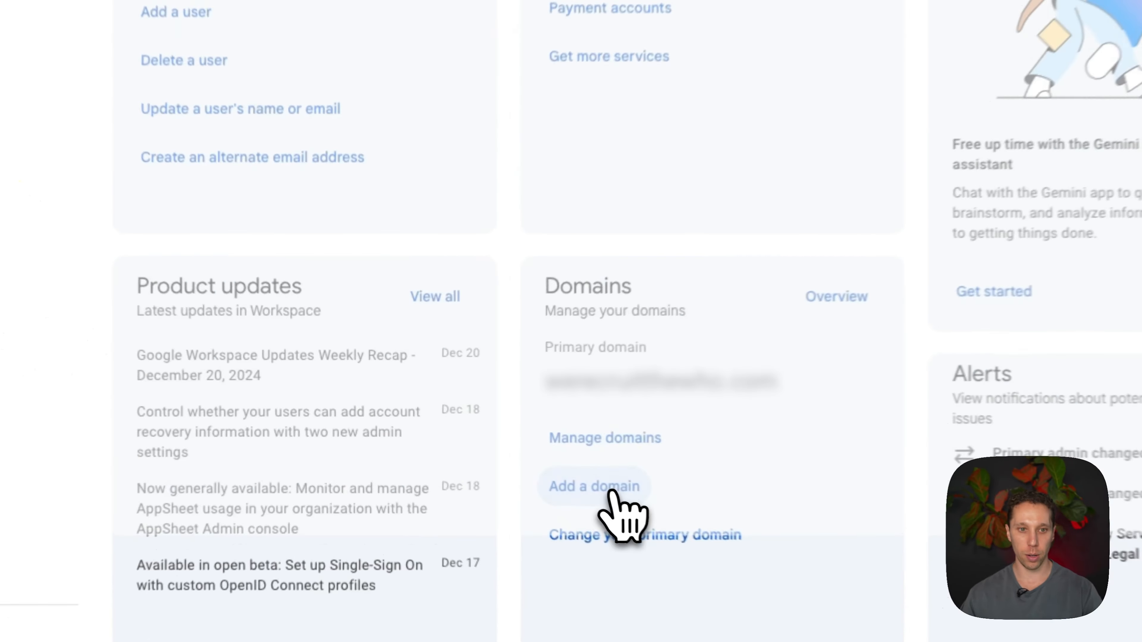
left_click(485, 450)
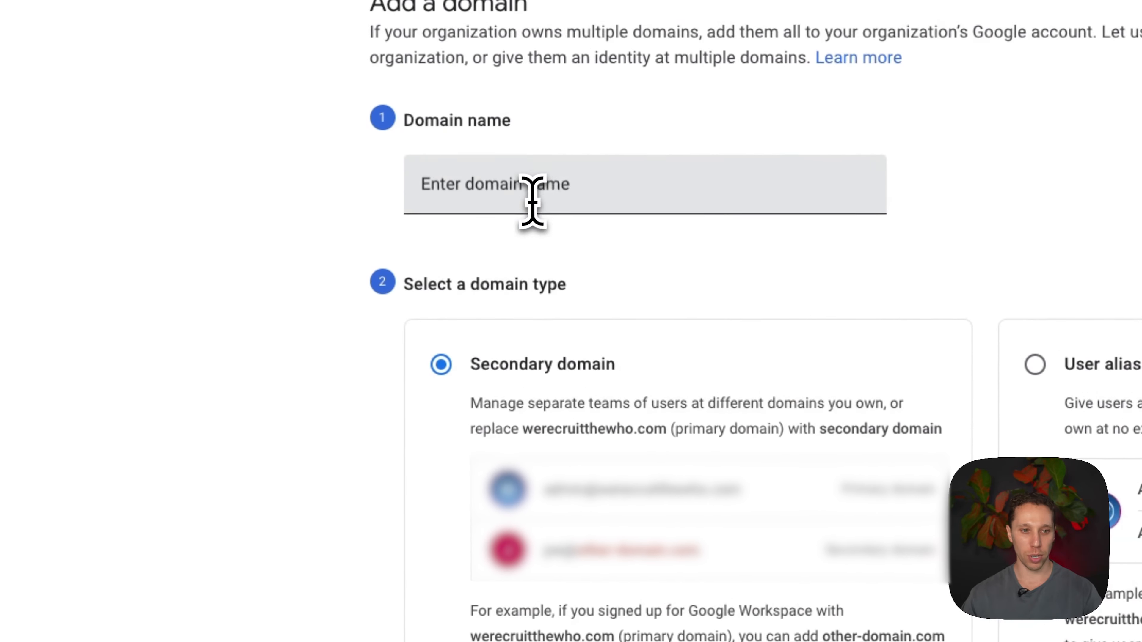
- Add fivedaystart.com as a secondary domain and start its verification
left_click(532, 205)
type("fivedaystart.com")
scroll(374, 280, "down", 2)
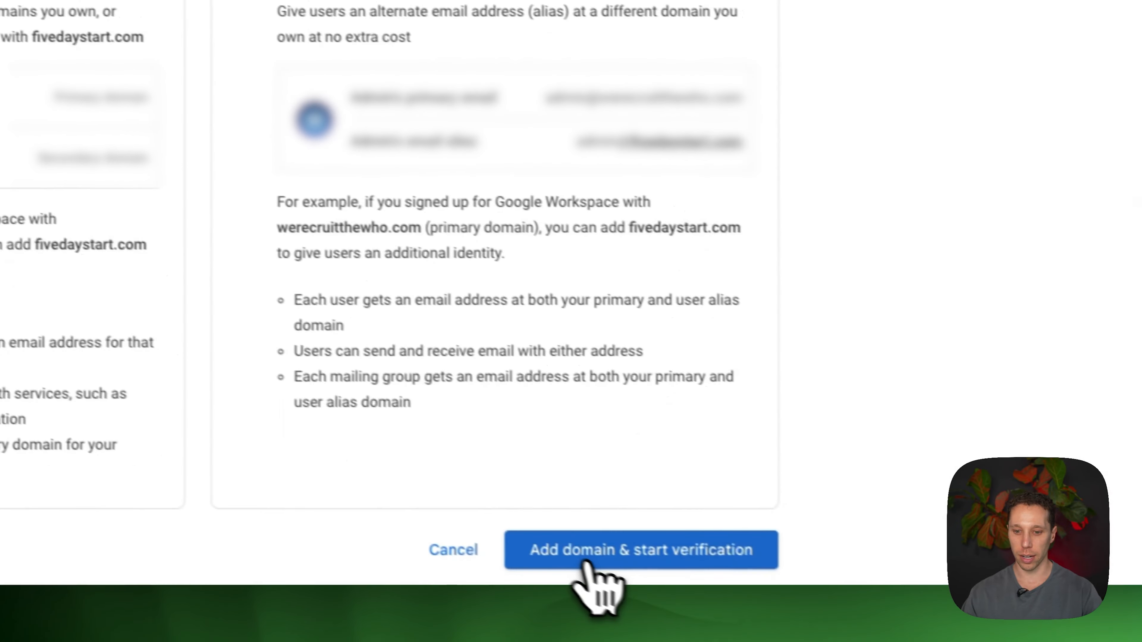
left_click(576, 554)
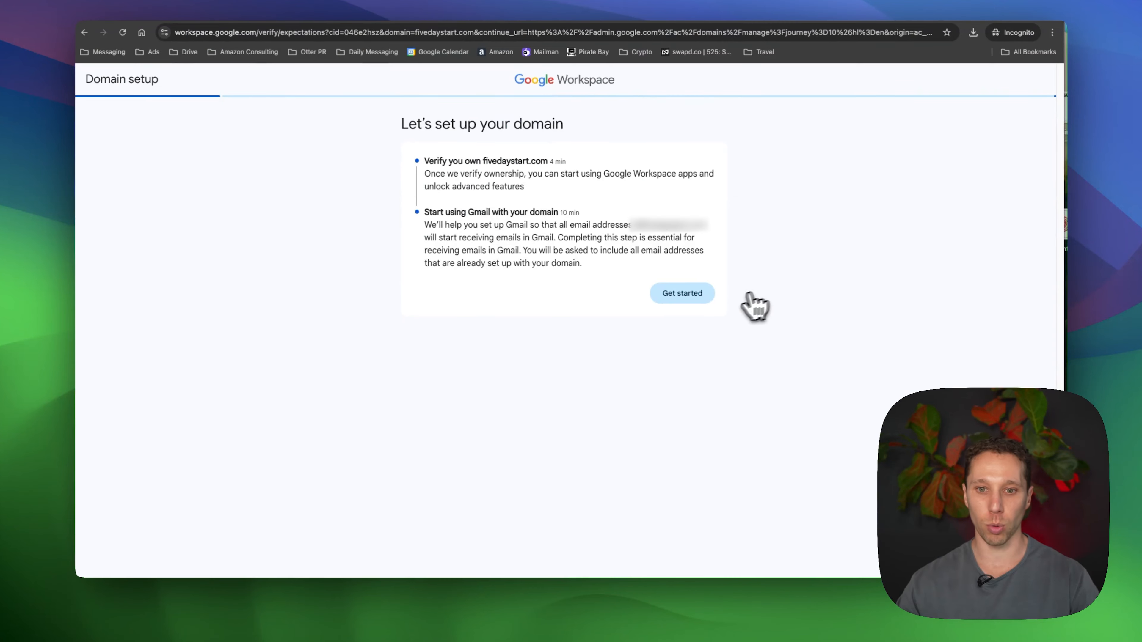
- Begin the domain setup and sign in to GoDaddy with the account password to authorize DNS changes
left_click(680, 297)
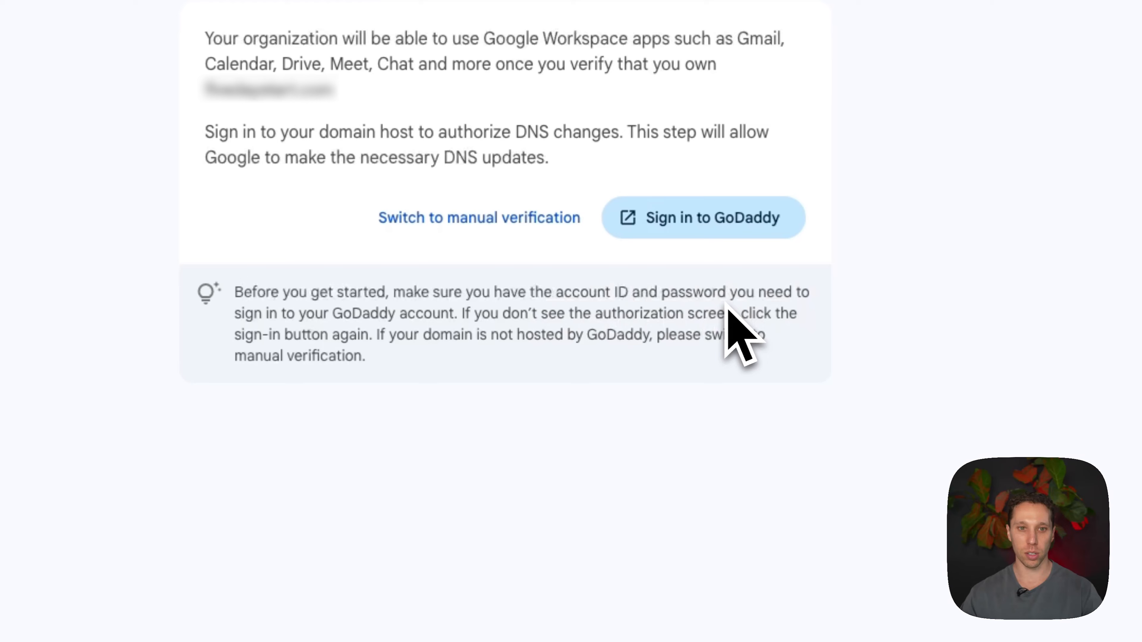
left_click(678, 235)
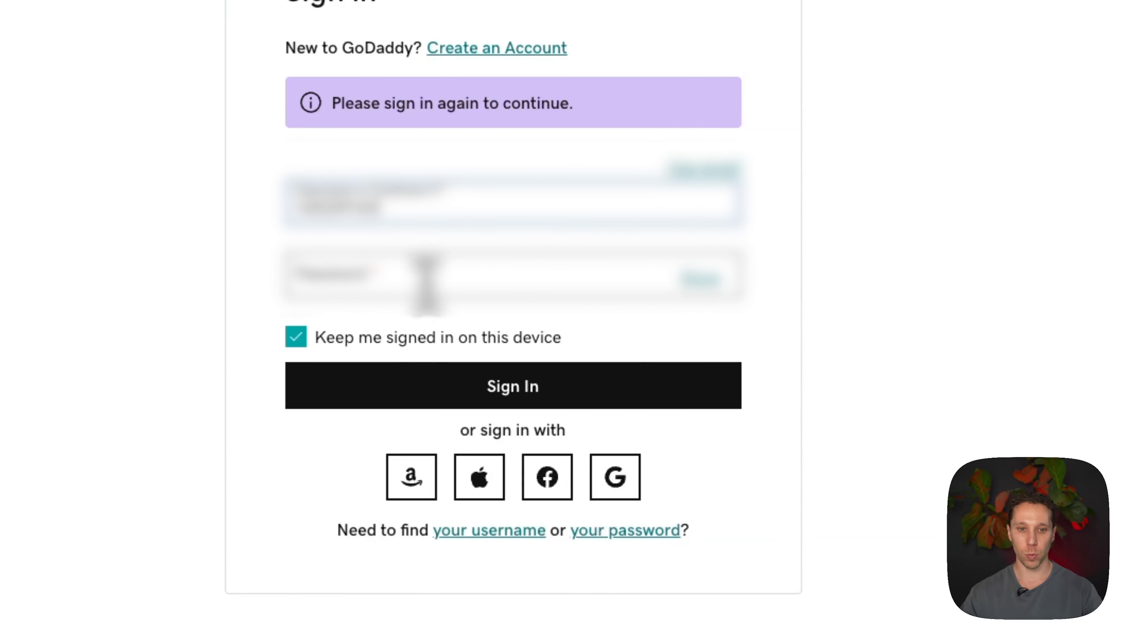
left_click(427, 270)
left_click(470, 347)
left_click(511, 388)
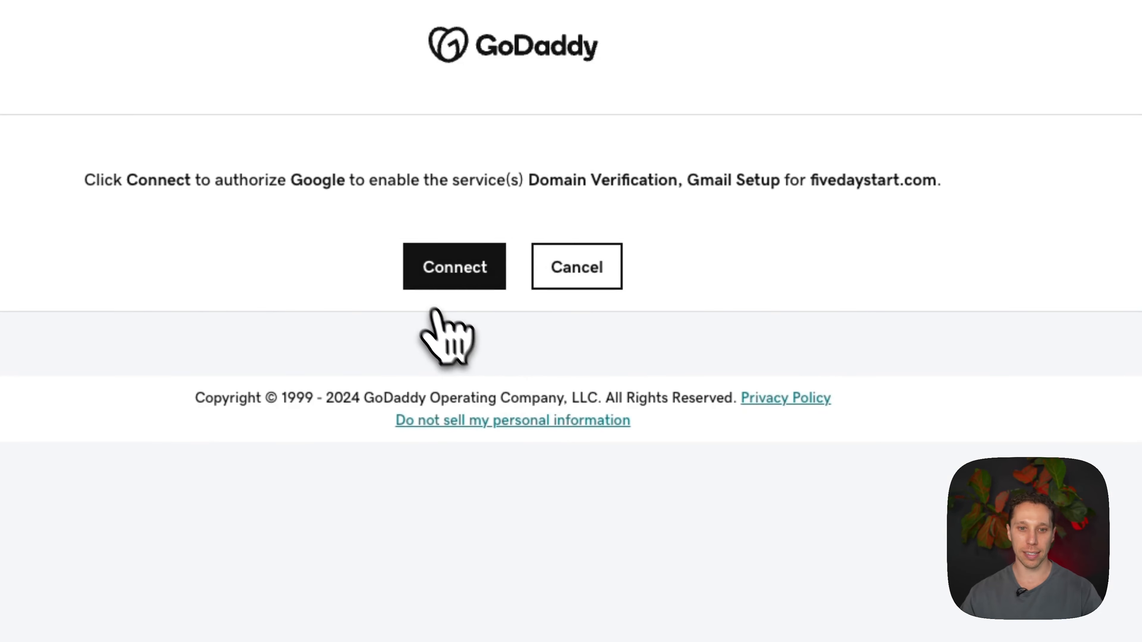
- Connect Google to GoDaddy for Domain Verification and Gmail Setup, then activate Gmail for the domain and finish the setup
left_click(435, 279)
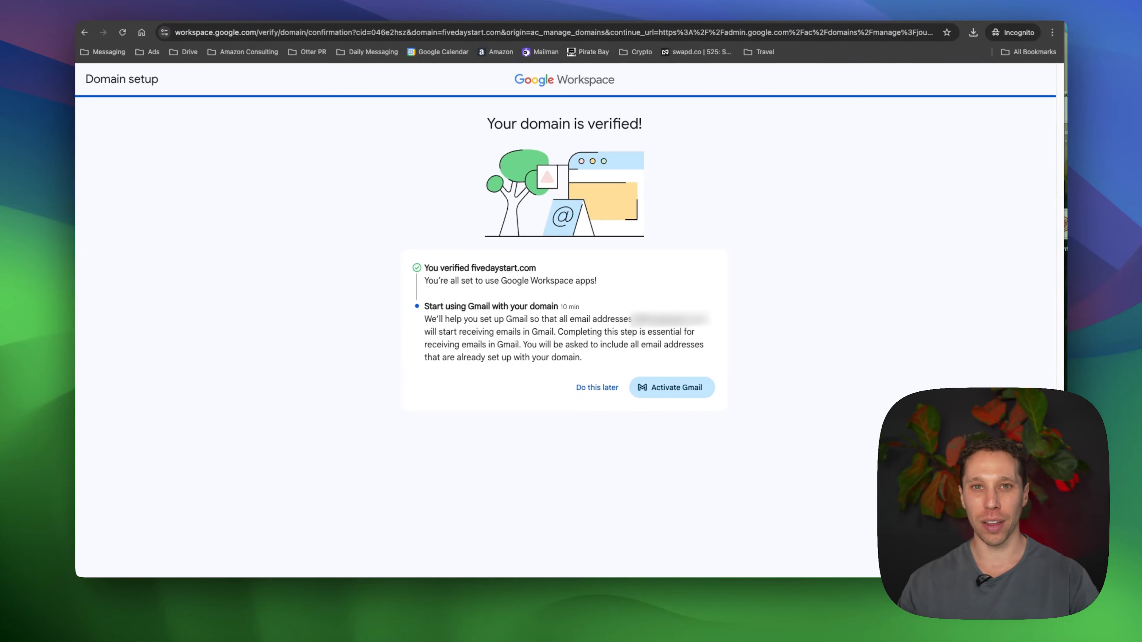
left_click(665, 388)
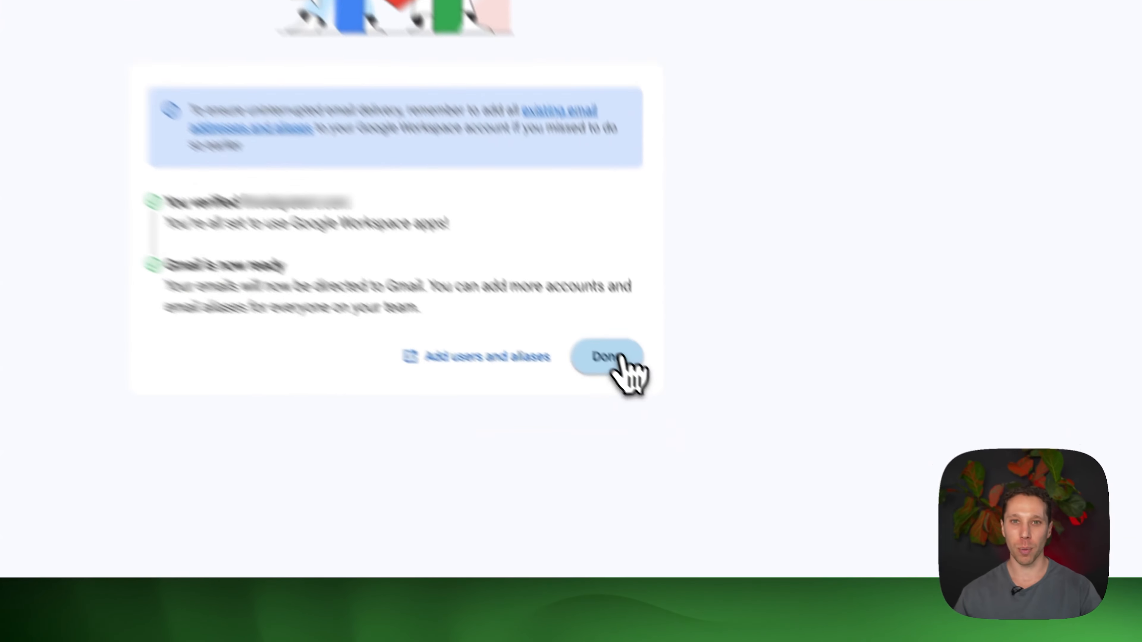
left_click(701, 445)
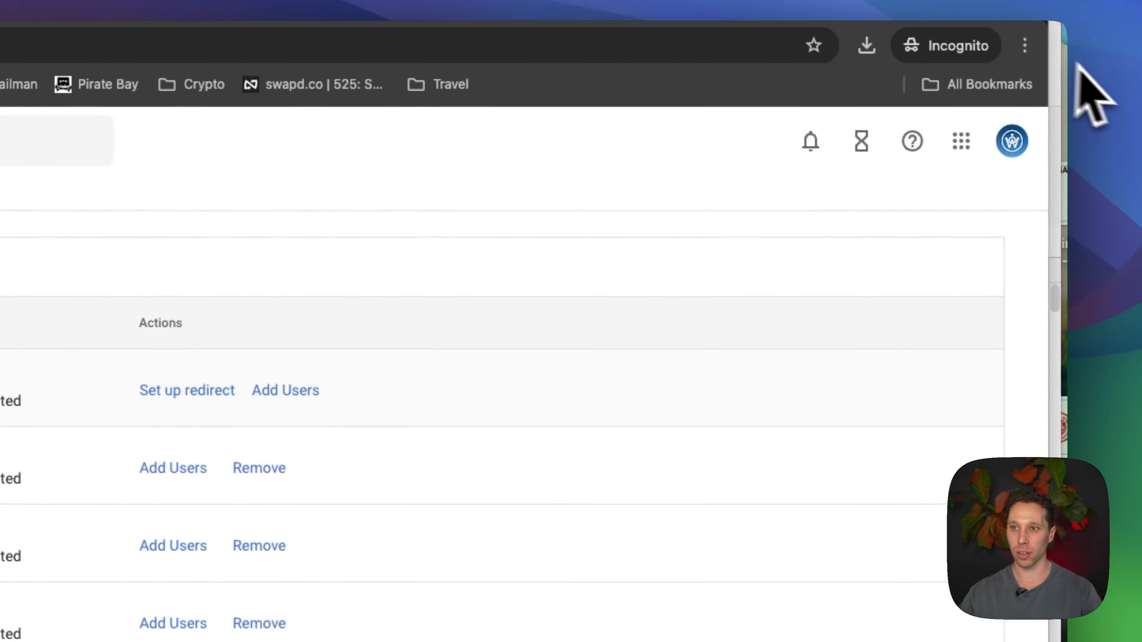
- Return to the Email Tracking spreadsheet and enter Yes in row 11 of the Google verification column
left_click(1054, 72)
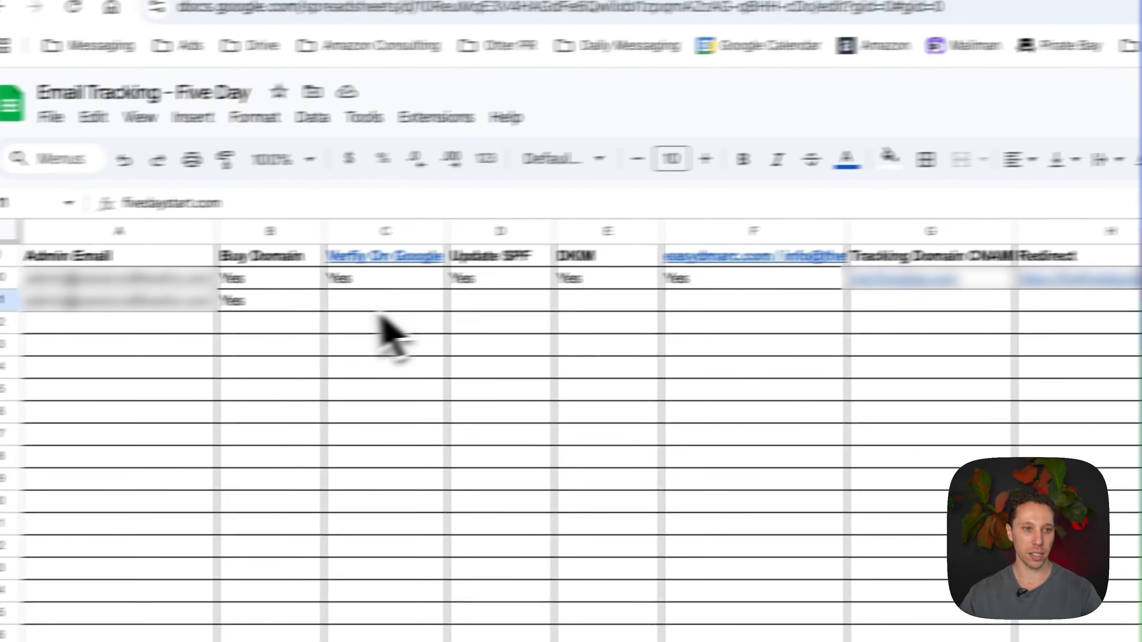
left_click(467, 303)
type("Yes")
key("Return")
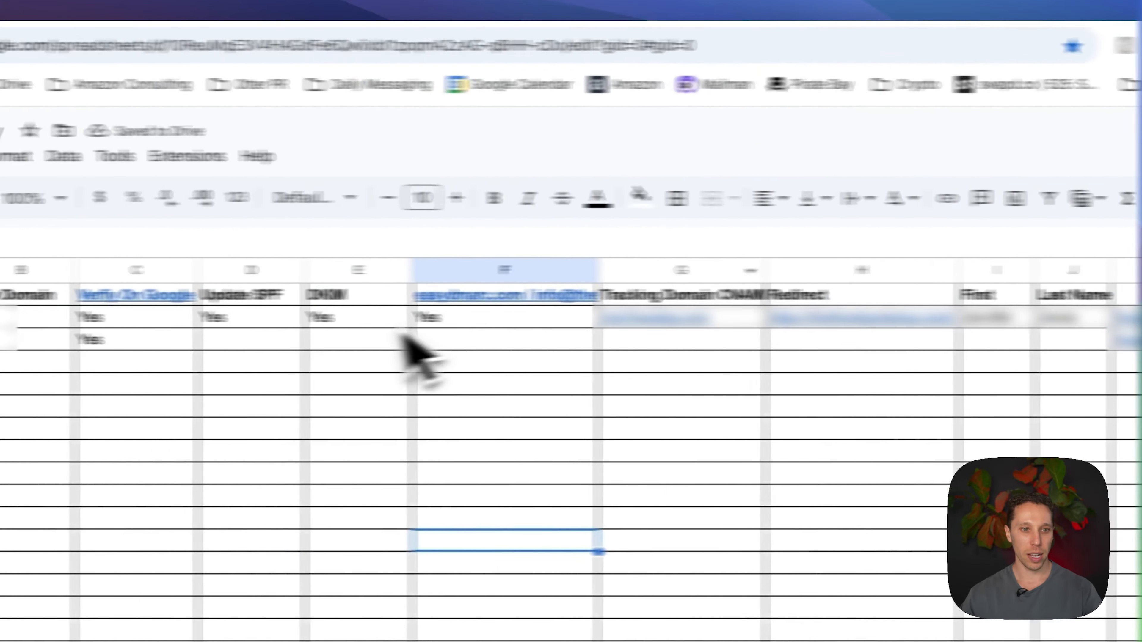
- Switch to GoDaddy, reload the DNS records of fivedaystart.com and show 50 records per page
left_click(591, 259)
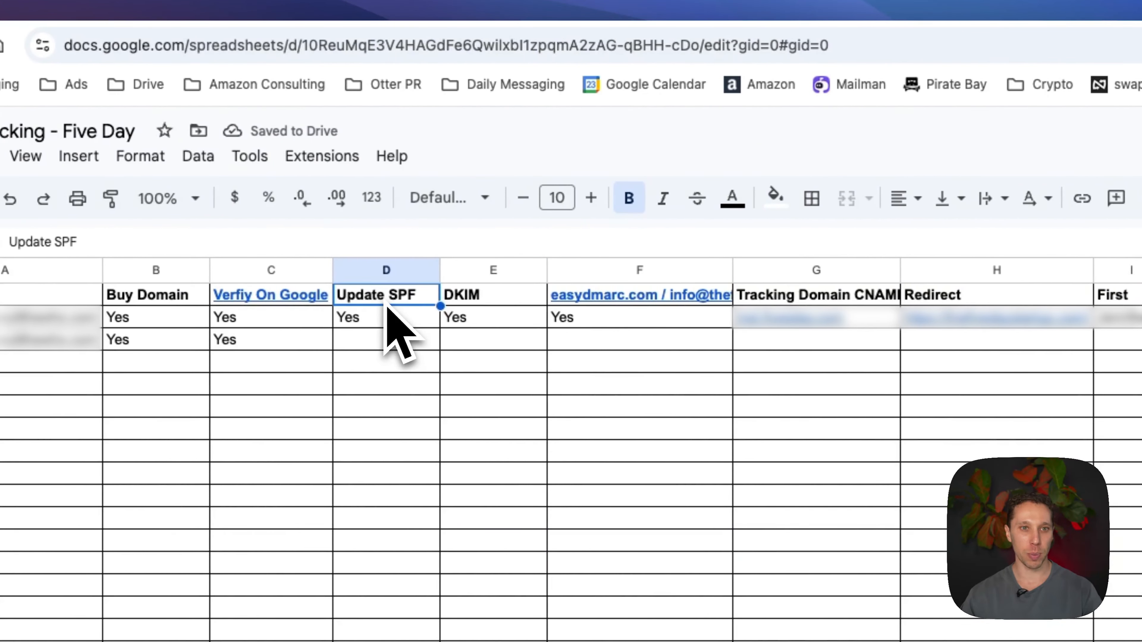
left_click(563, 4)
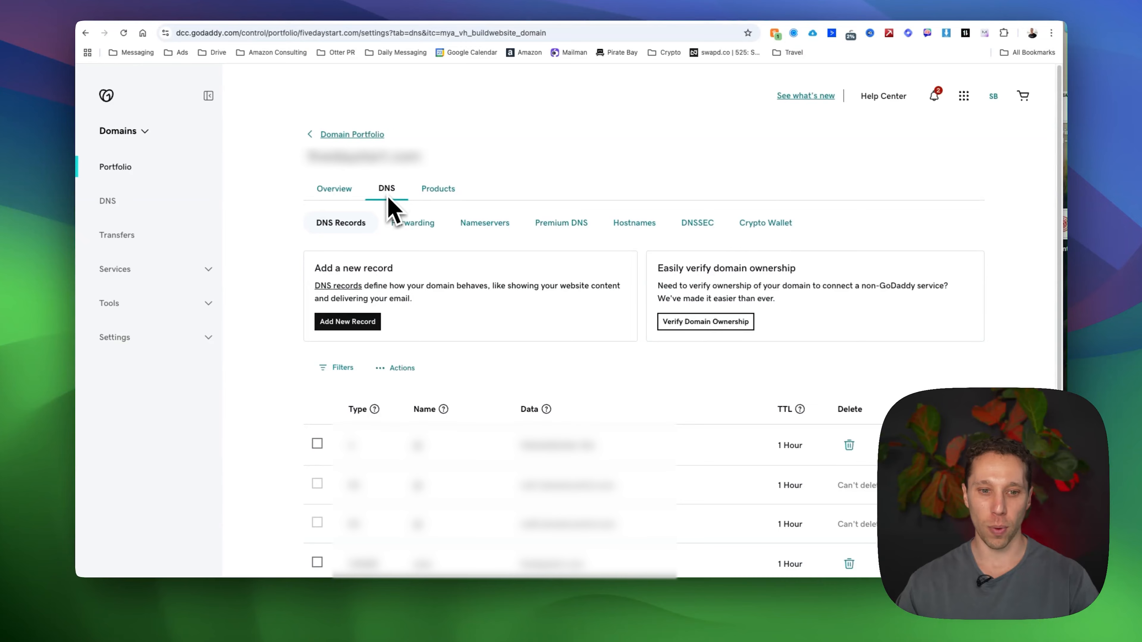
scroll(391, 211, "down", 6)
left_click(437, 34)
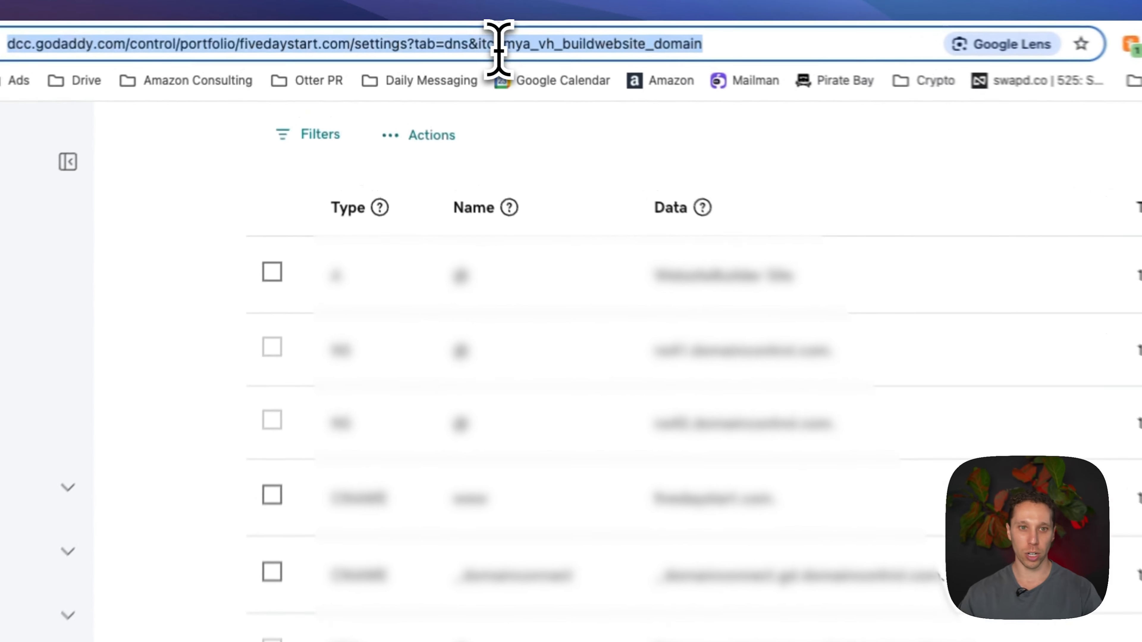
key("Return")
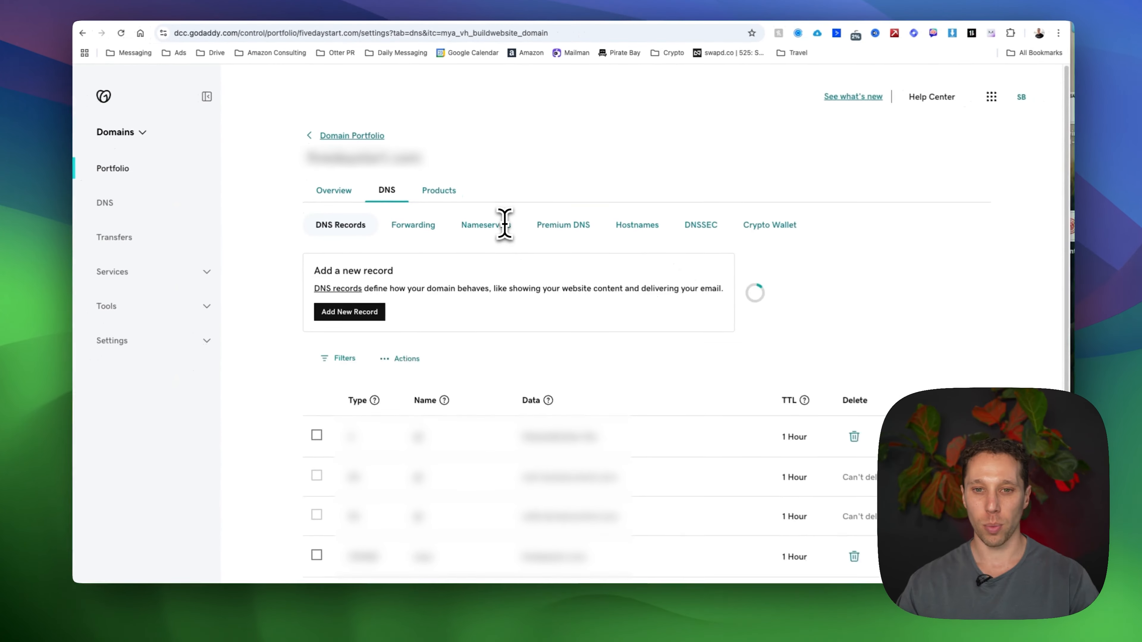
scroll(682, 301, "down", 10)
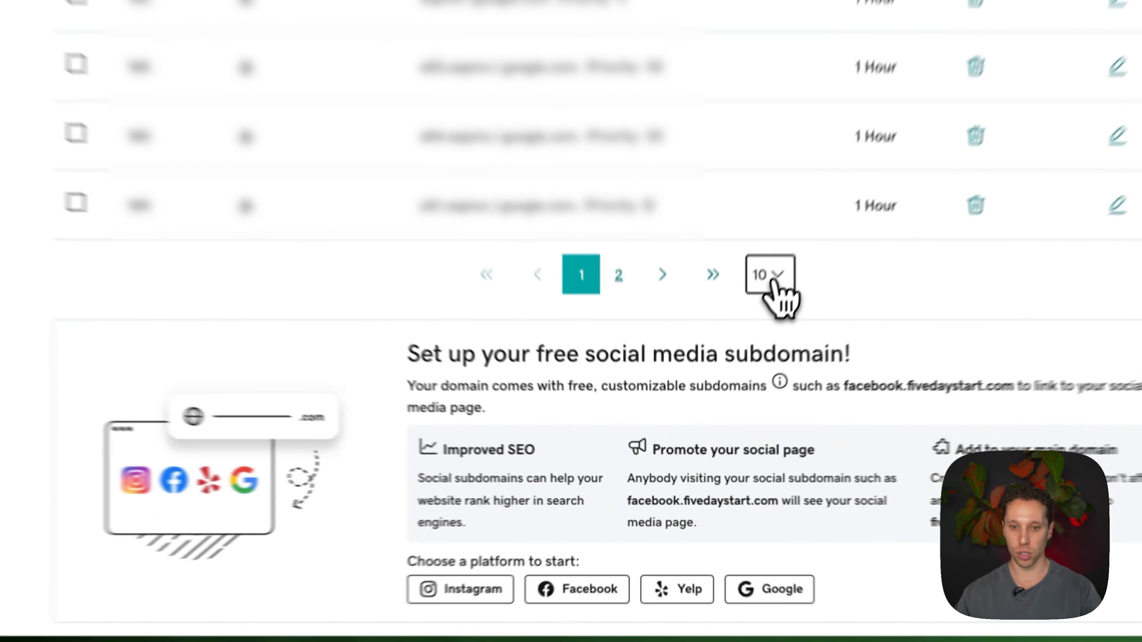
left_click(728, 363)
left_click(794, 373)
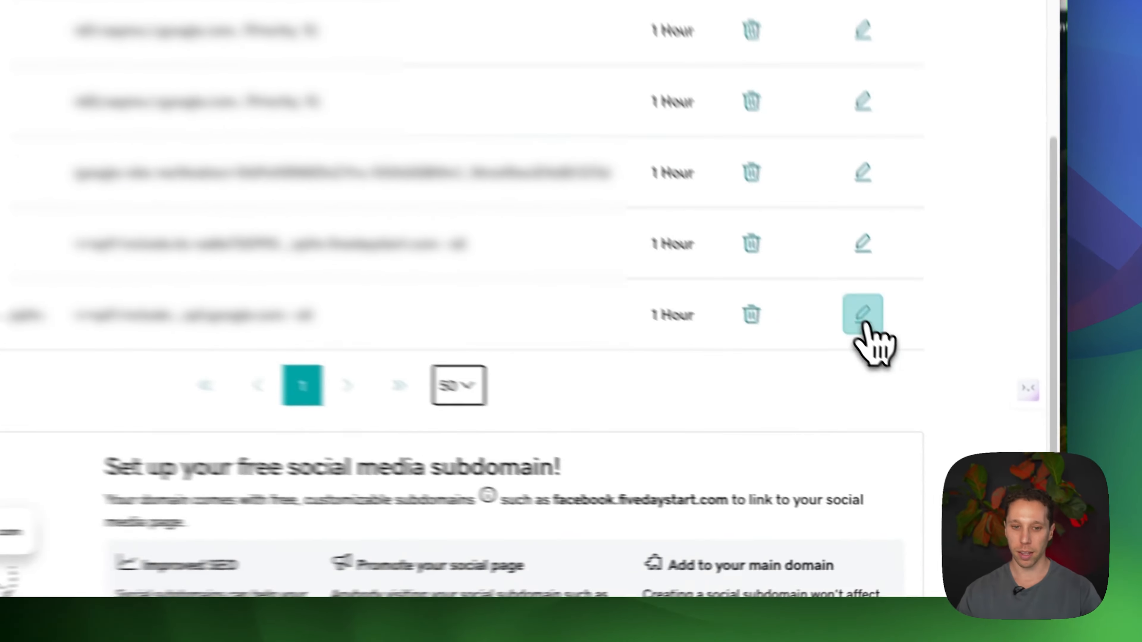
- Change the name of the TXT record v=spf1 include:_spf.google.com ~all to @ and save it
left_click(949, 414)
triple_click(472, 338)
type("@")
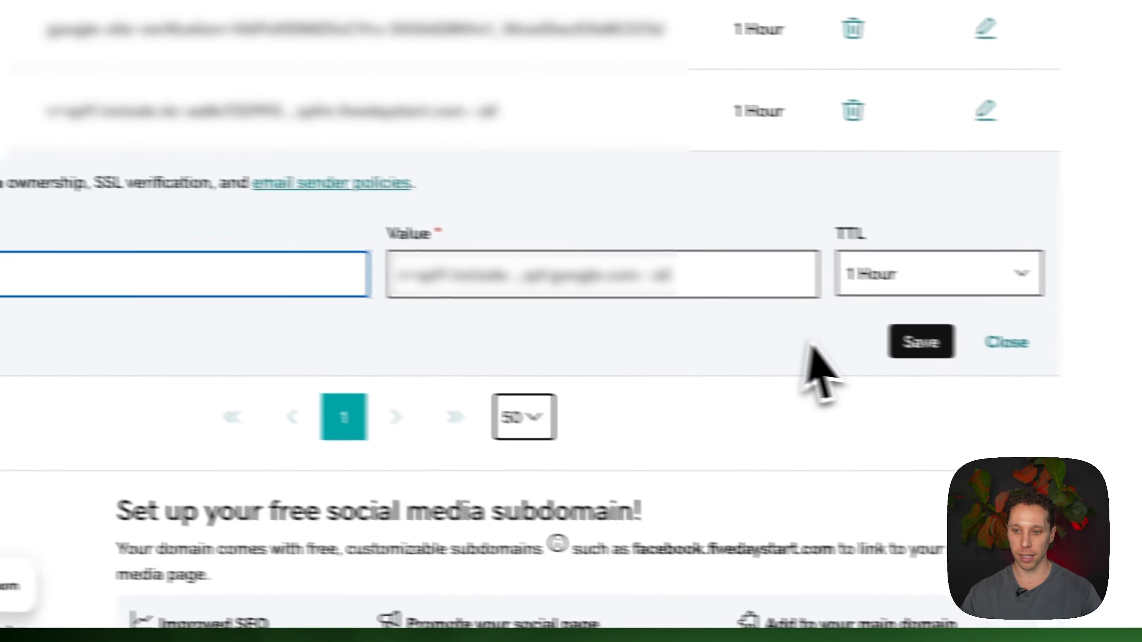
left_click(920, 342)
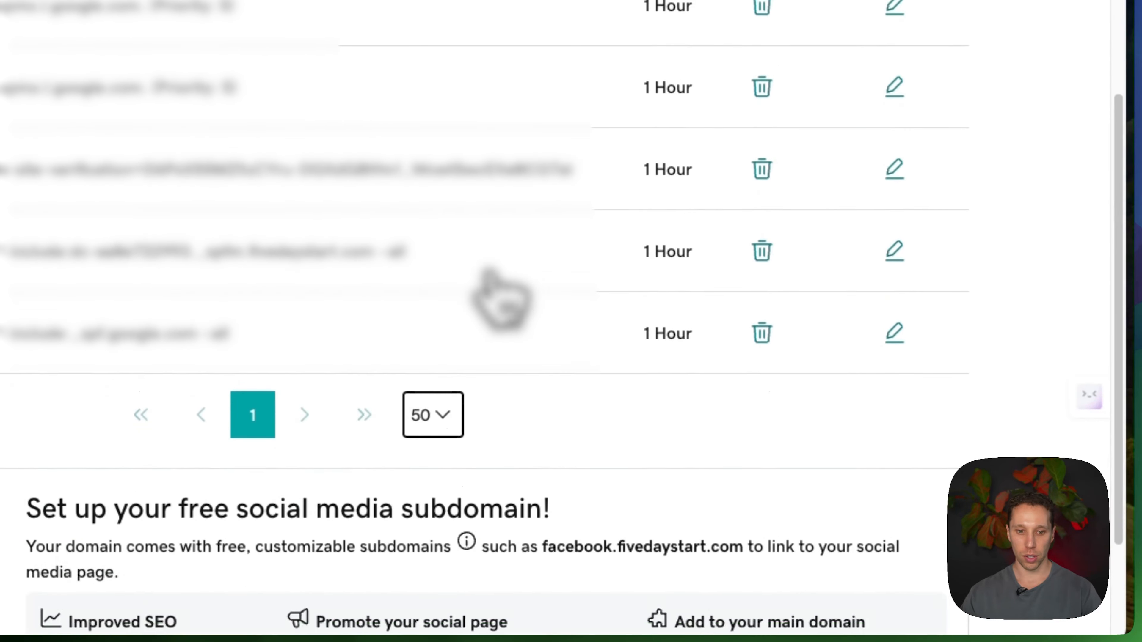
- Edit the other SPF TXT record, remove everything after v=spf1 from its value and save it
left_click_drag(325, 289, 591, 310)
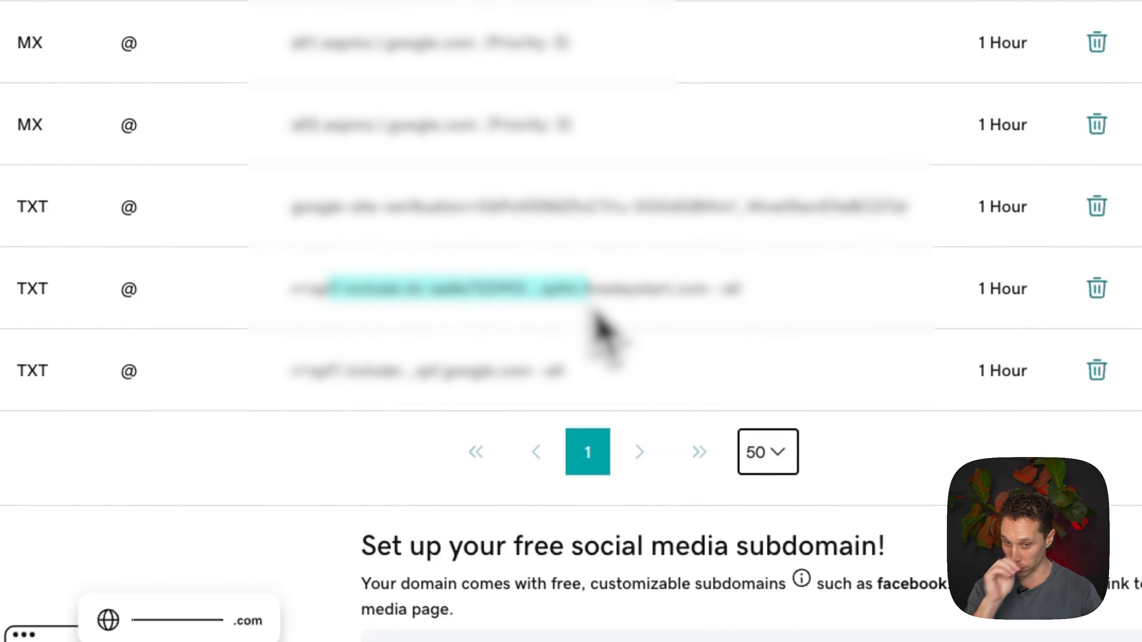
left_click(848, 294)
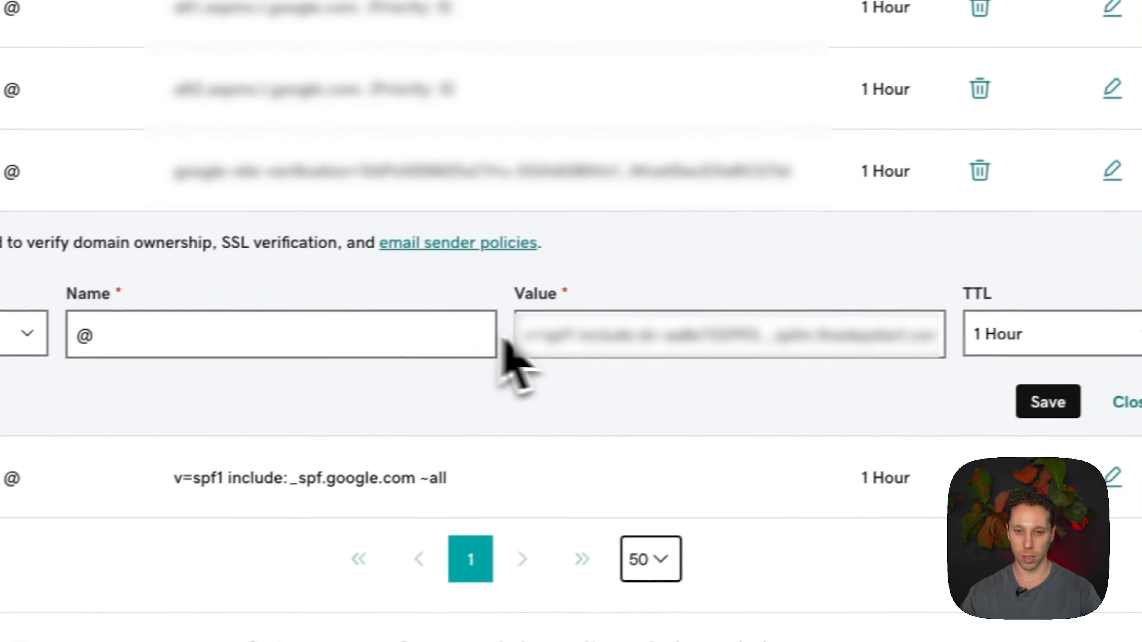
left_click_drag(577, 335, 944, 260)
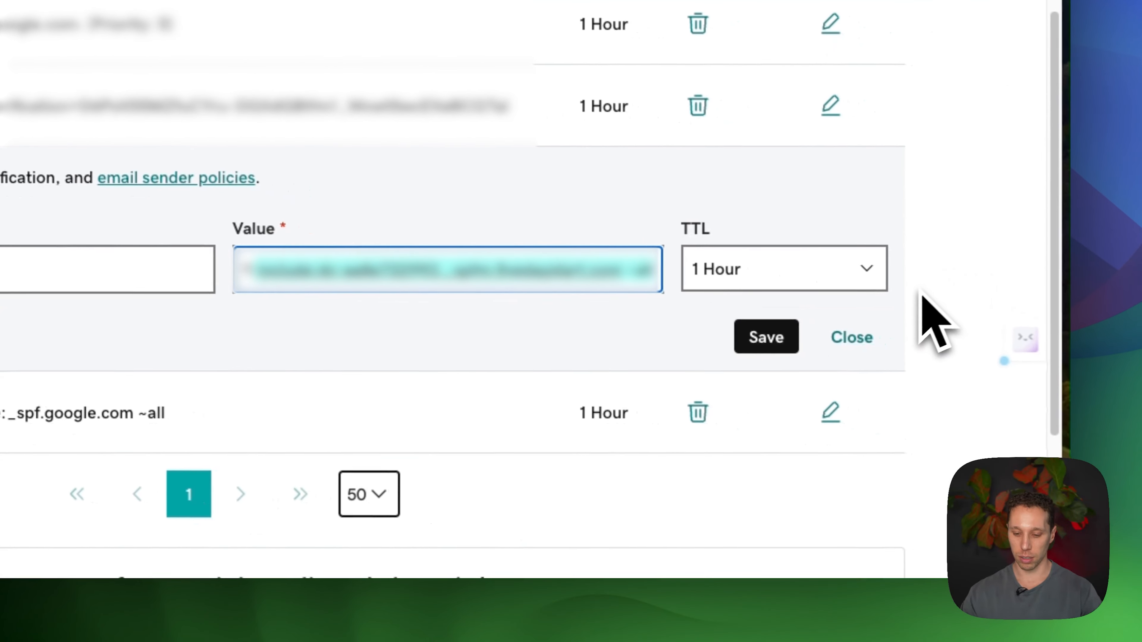
key("BackSpace")
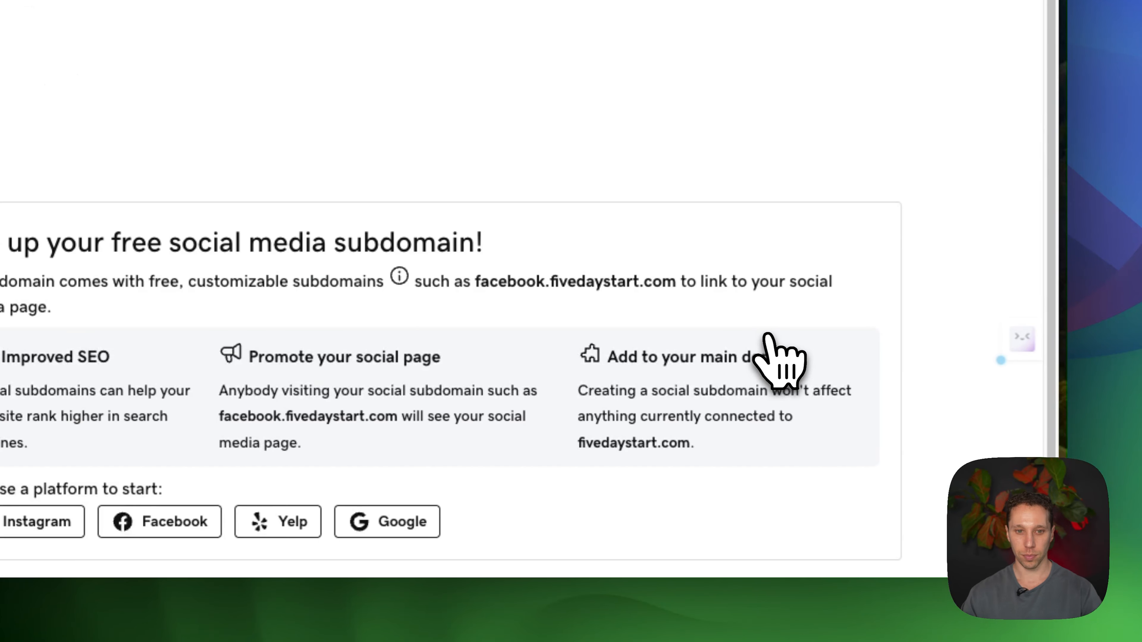
scroll(495, 241, "down", 10)
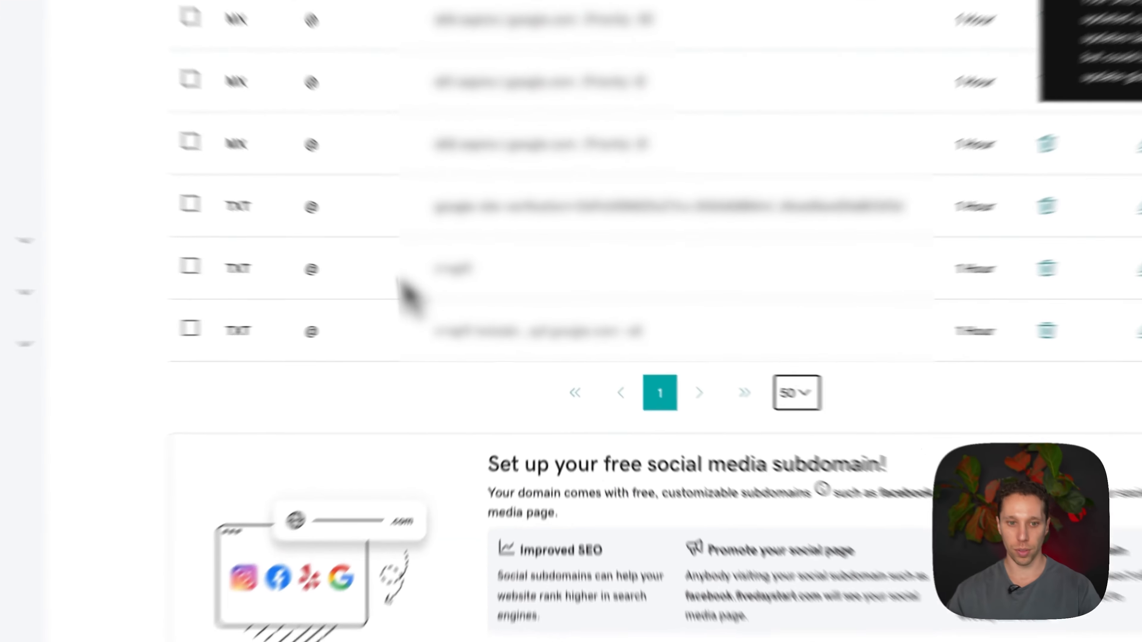
- Delete the redundant SPF TXT record just above the Google SPF record
double_click(492, 288)
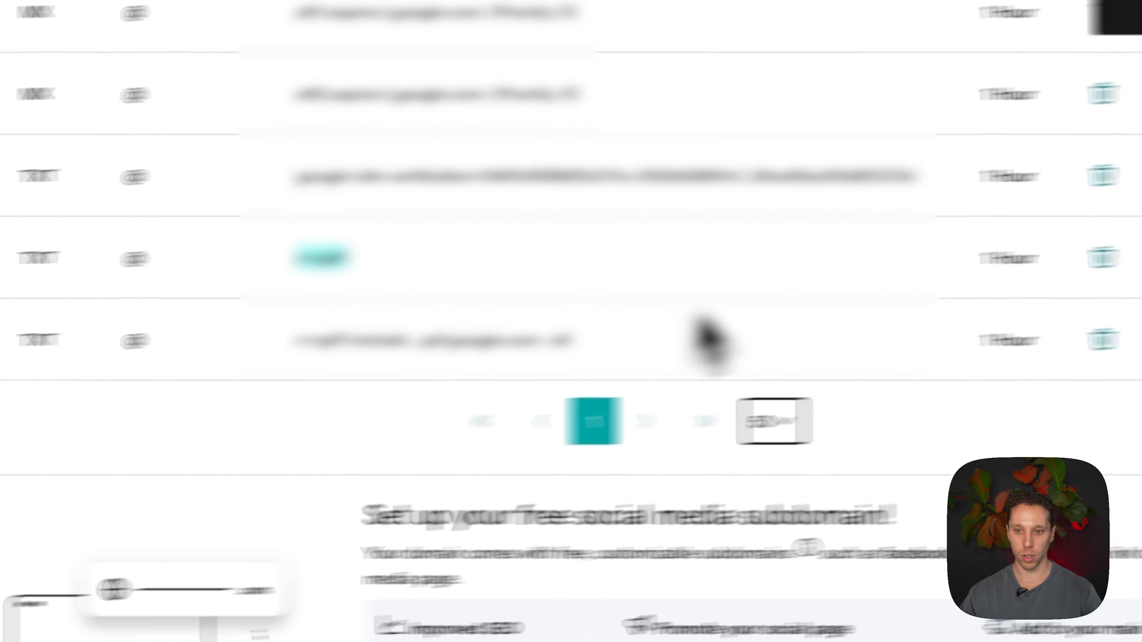
left_click(832, 277)
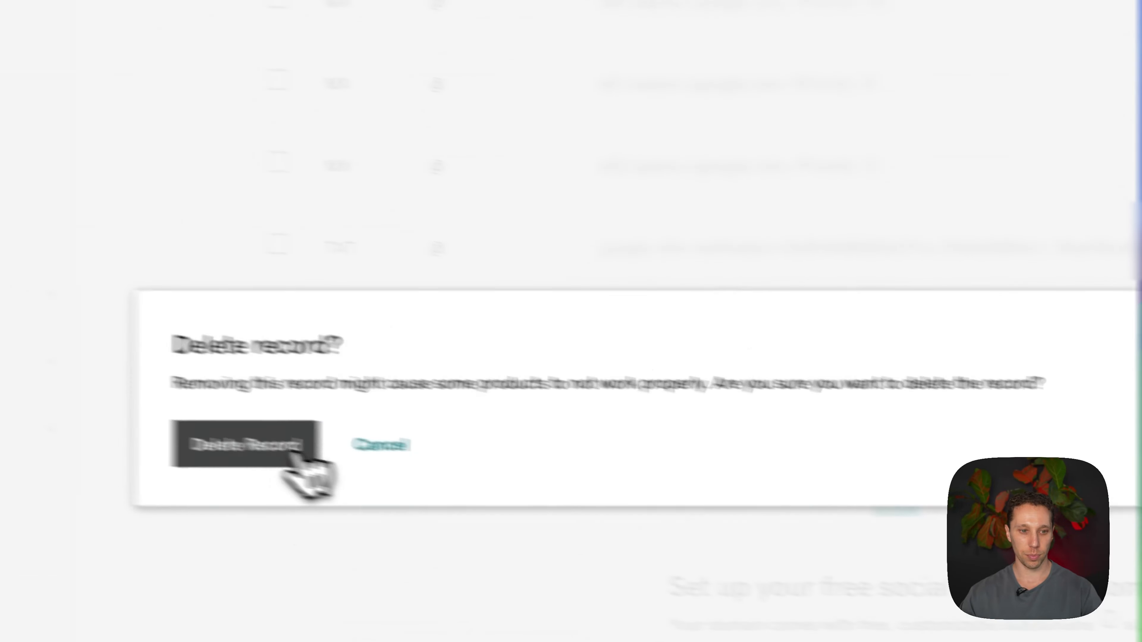
left_click(292, 452)
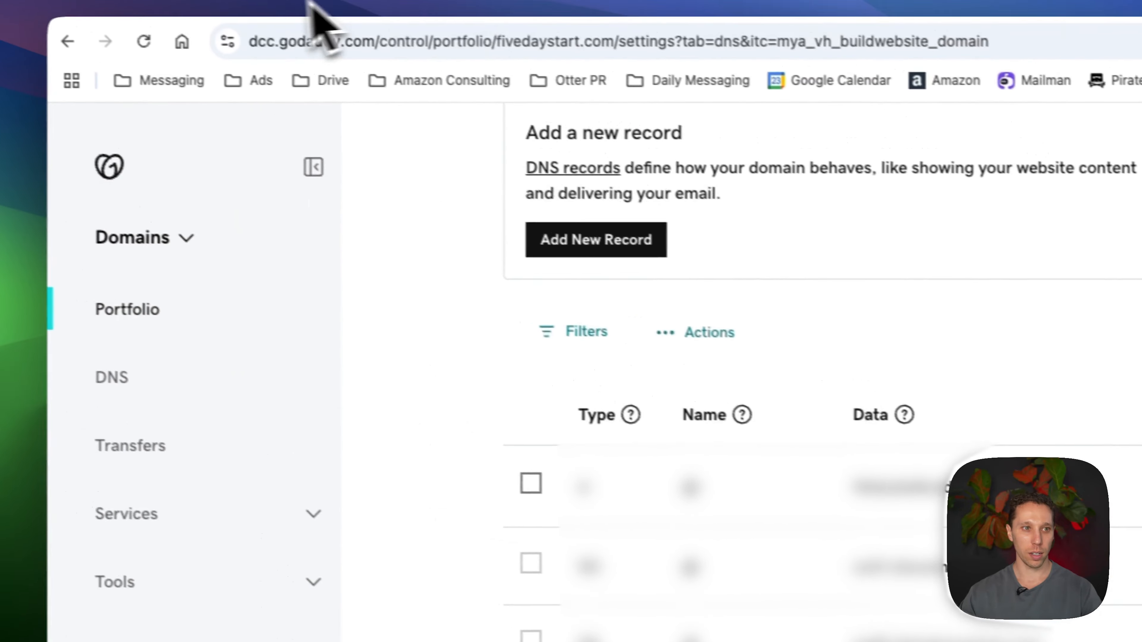
- Return to the Email Tracking spreadsheet, enter Yes in row 11 of the Update SPF column and copy the DKIM header
left_click(290, 8)
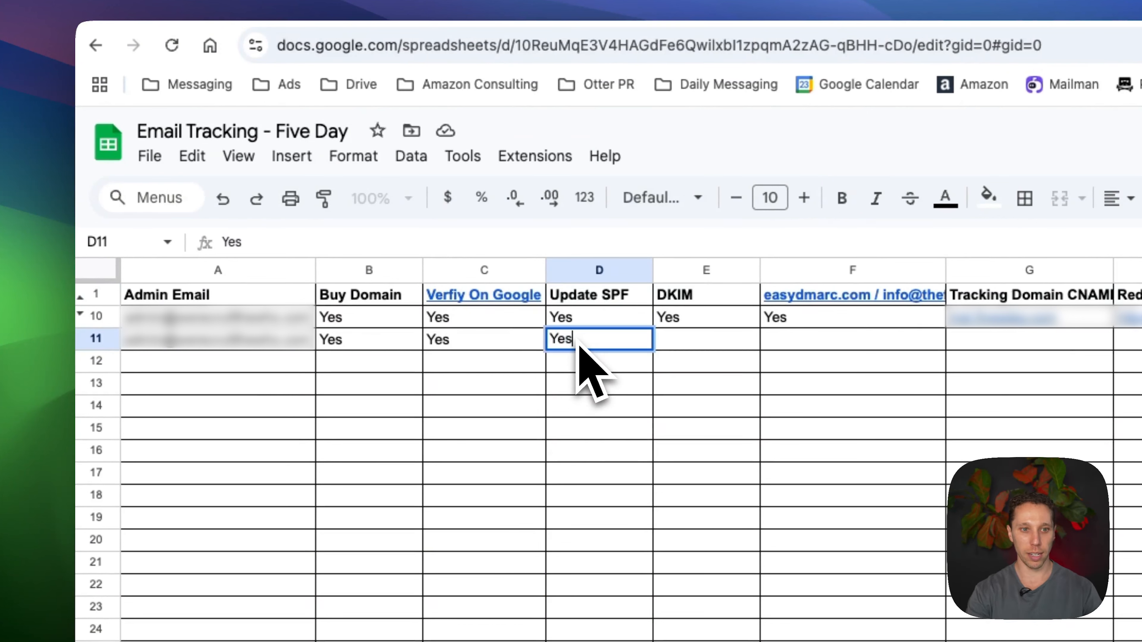
left_click(676, 302)
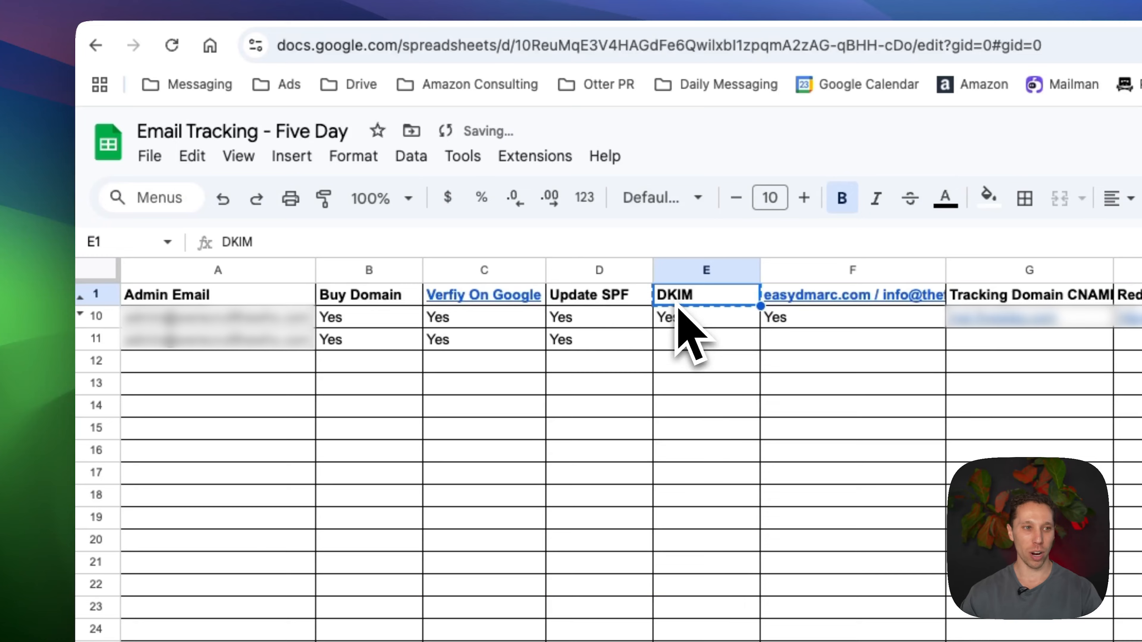
- Search Google Admin for DKIM and open the DKIM authentication settings
left_click(66, 204)
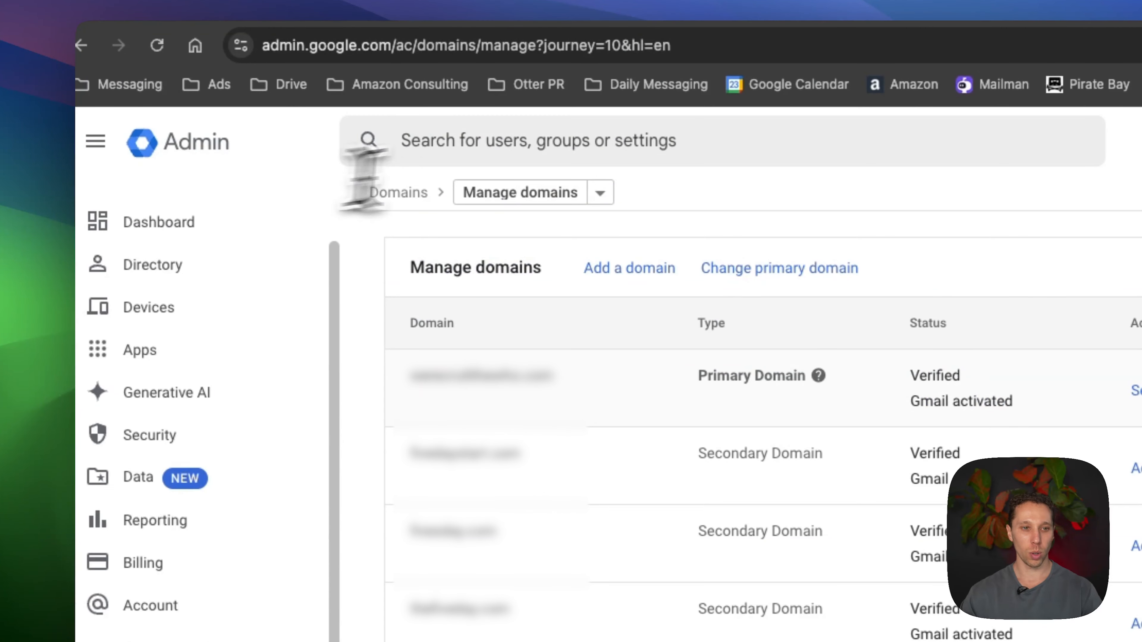
left_click(508, 155)
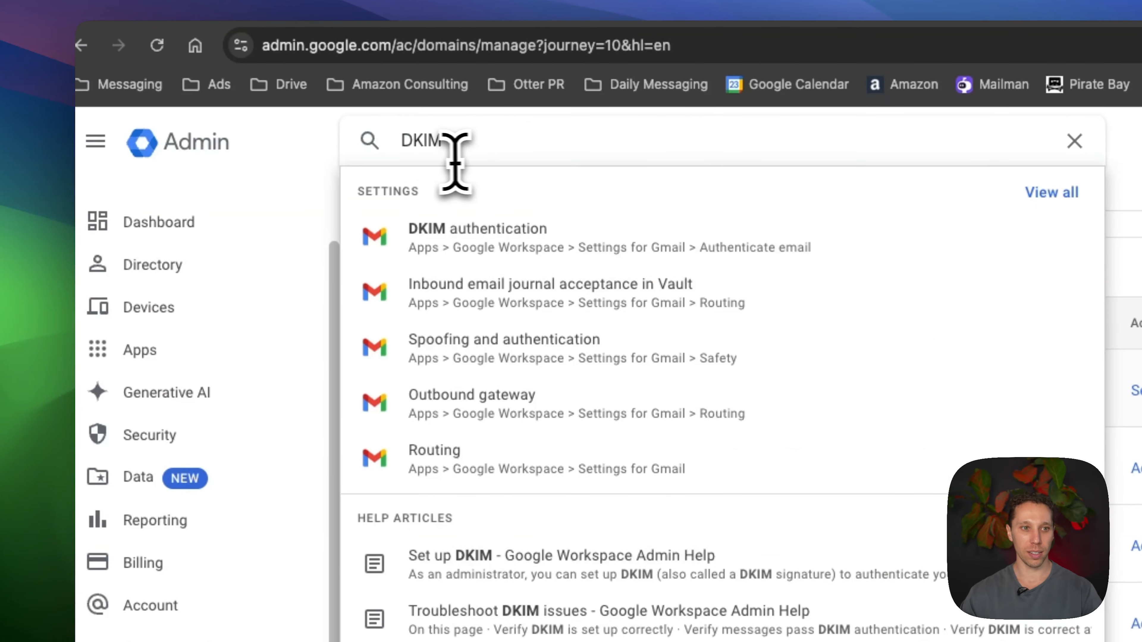
left_click(458, 245)
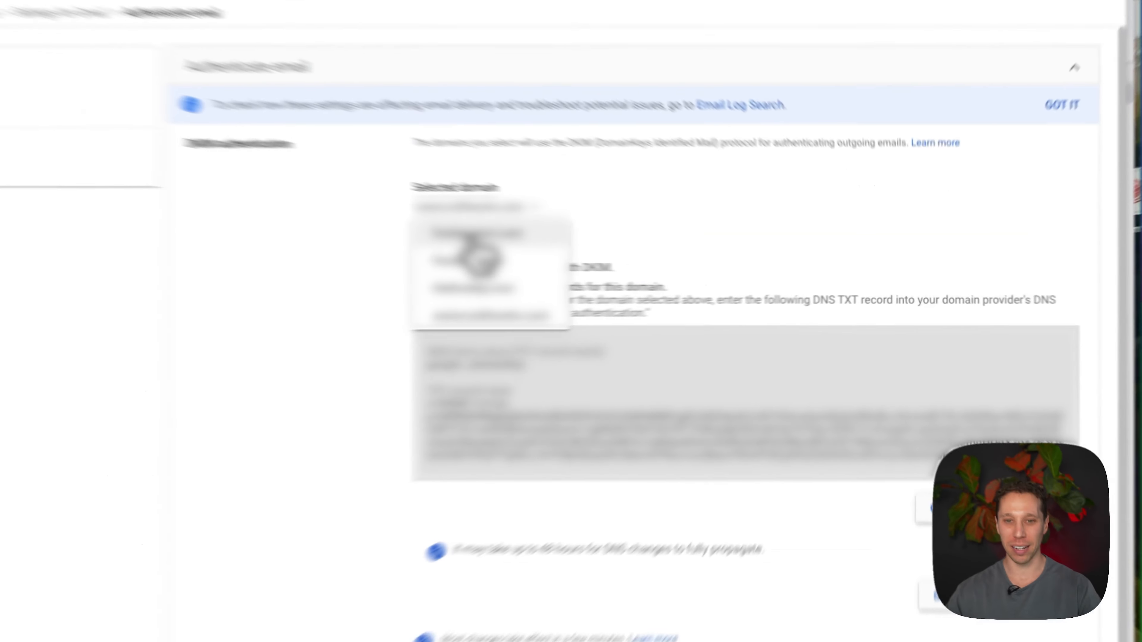
- Select fivedaystart.com and generate a new DKIM record with a 2048 key bit length and the prefix selector google
left_click(627, 255)
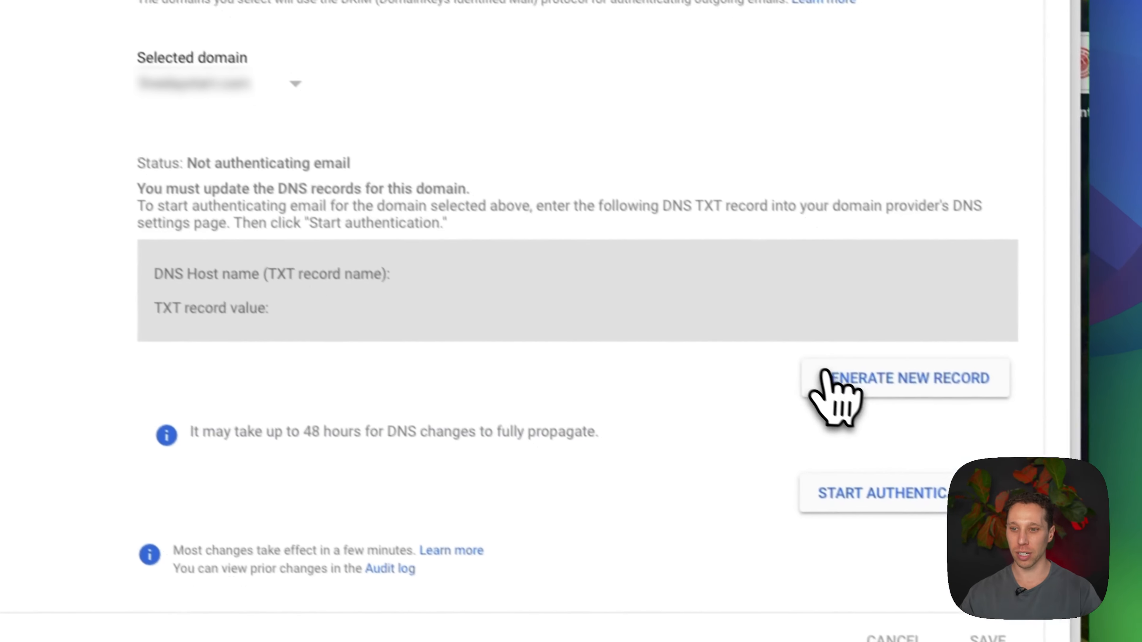
left_click(961, 485)
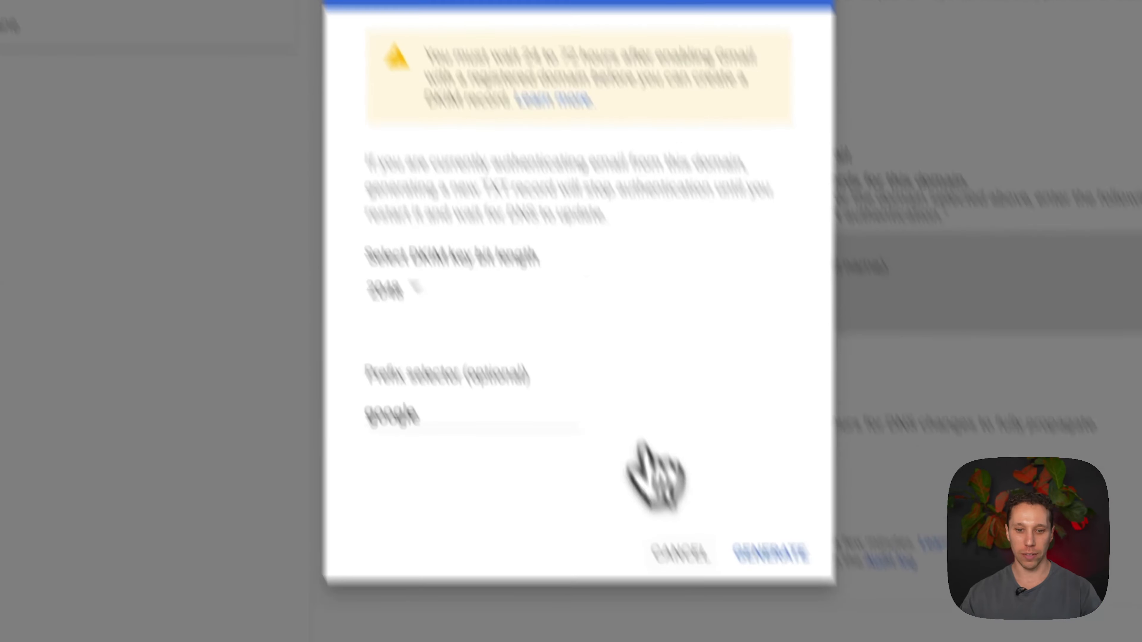
left_click(249, 543)
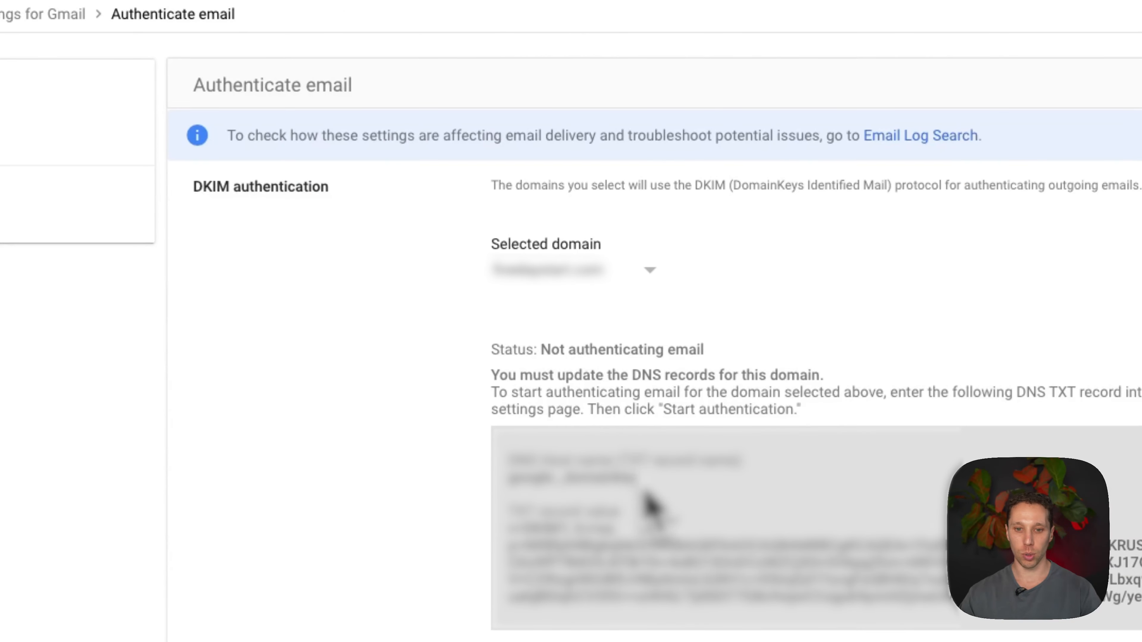
- Copy the DKIM record's DNS host name and use it as the name of a new TXT record in GoDaddy
left_click_drag(635, 478, 525, 470)
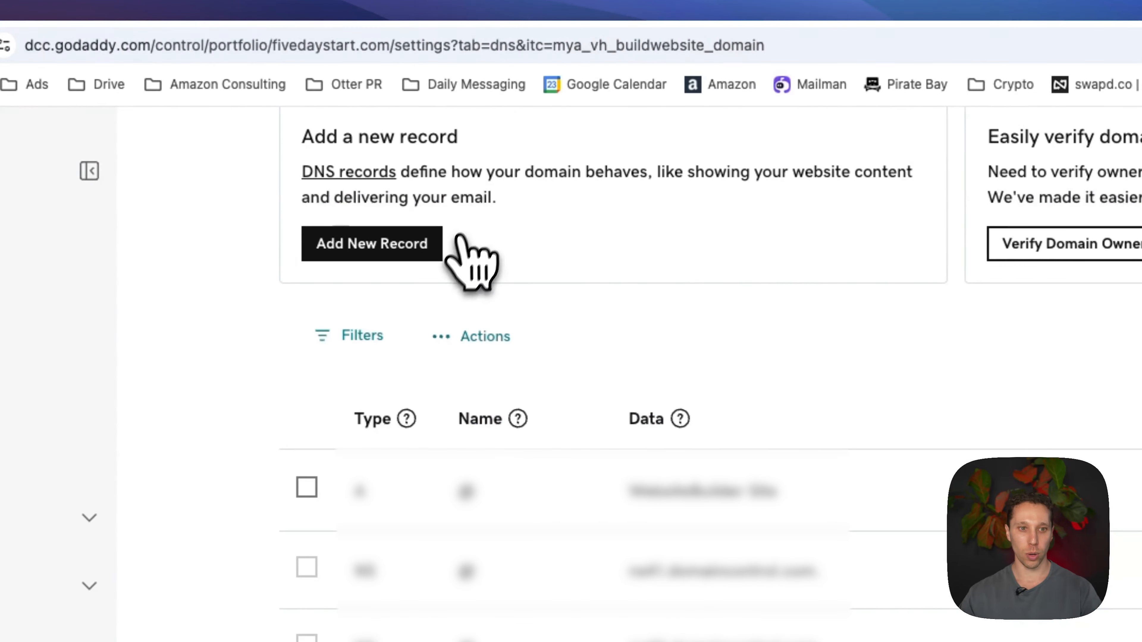
left_click(386, 258)
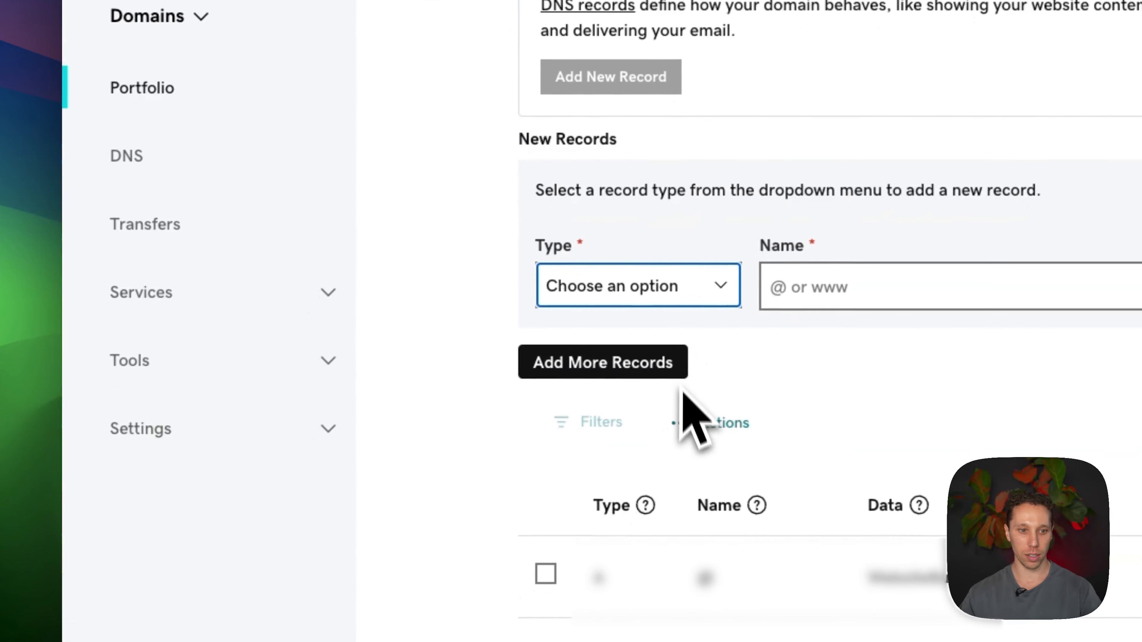
left_click(679, 418)
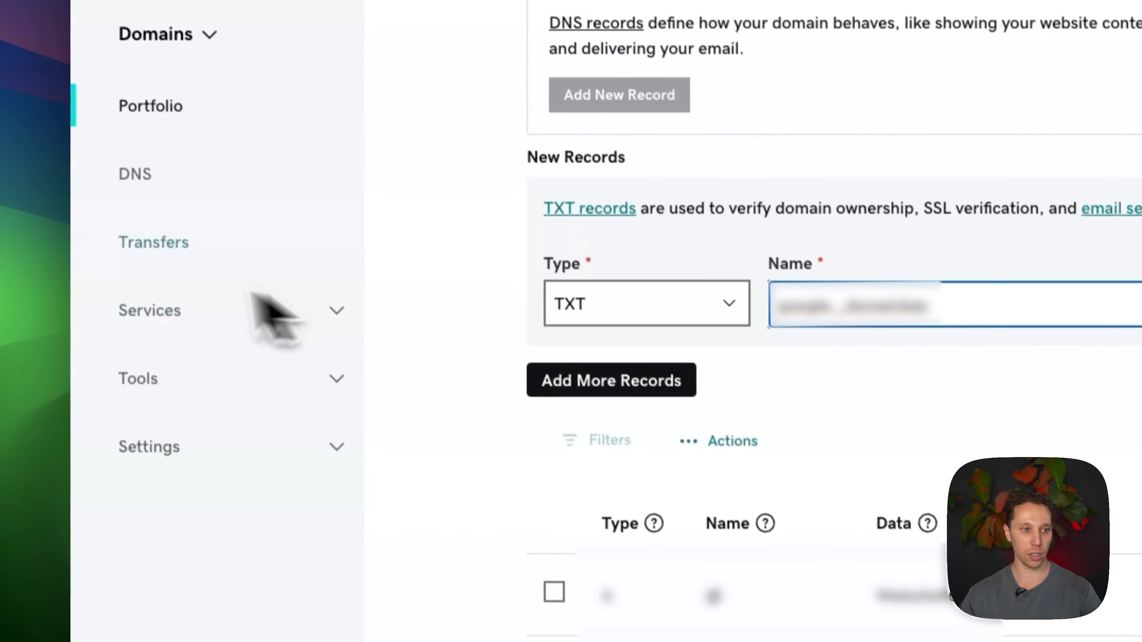
- Copy the DKIM TXT record value from Google Admin into the new GoDaddy record's value and save the record
left_click(39, 235)
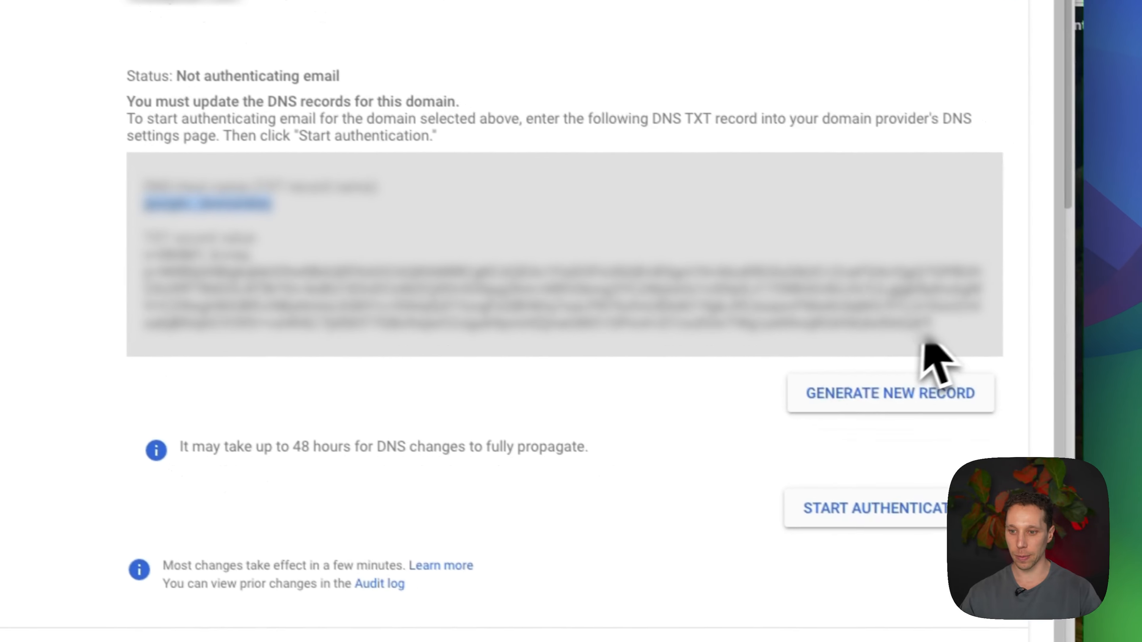
left_click_drag(931, 326, 147, 259)
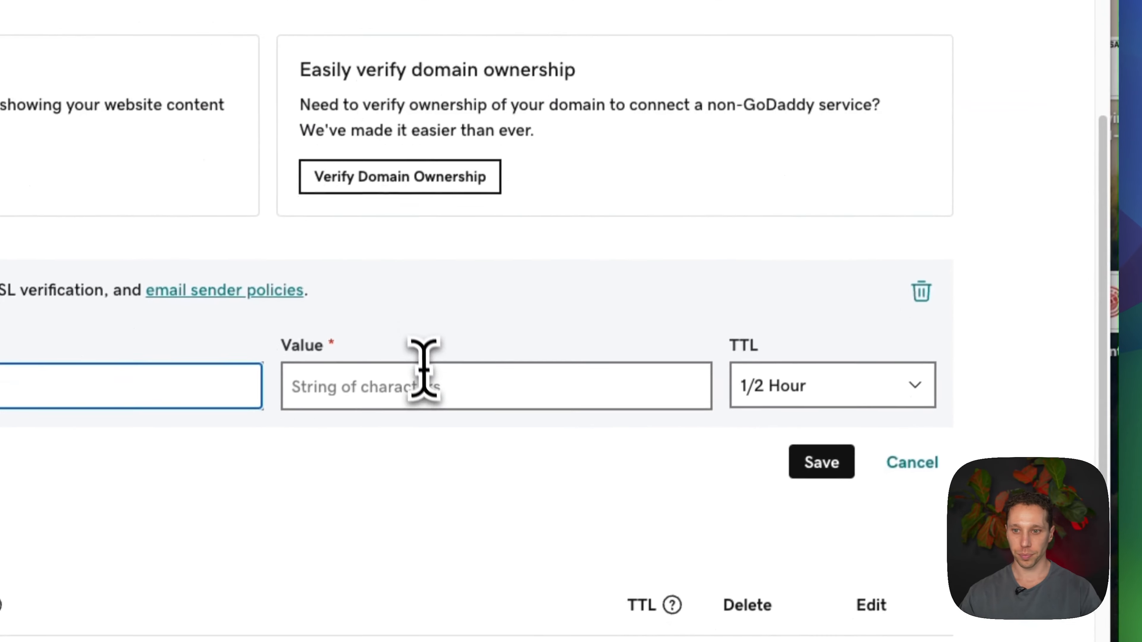
left_click(390, 470)
key("super+v")
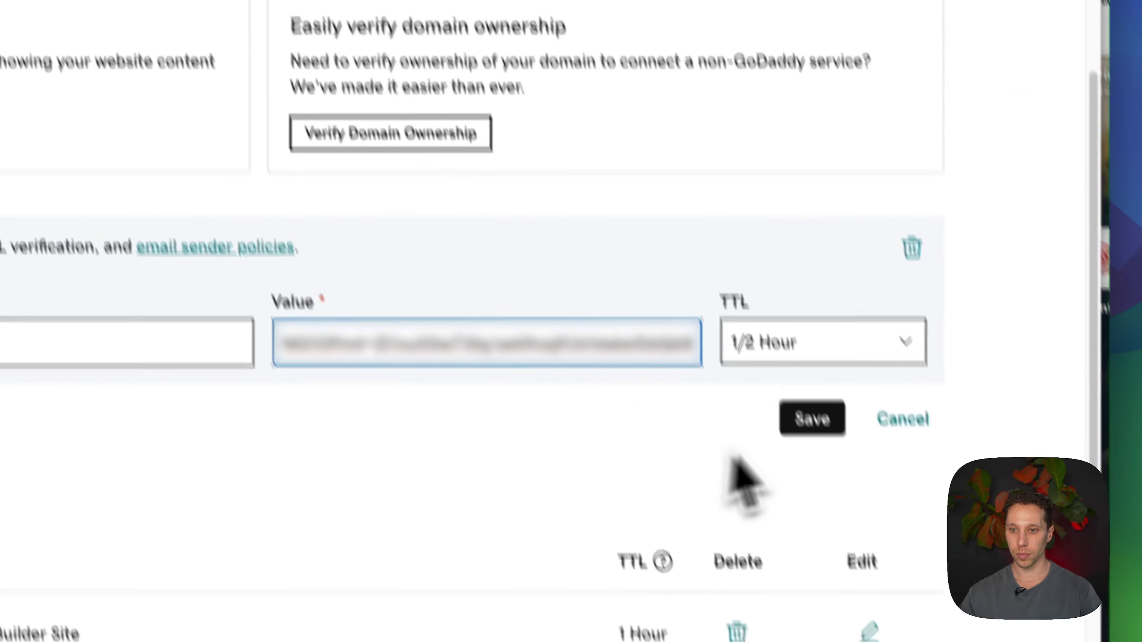
left_click(826, 454)
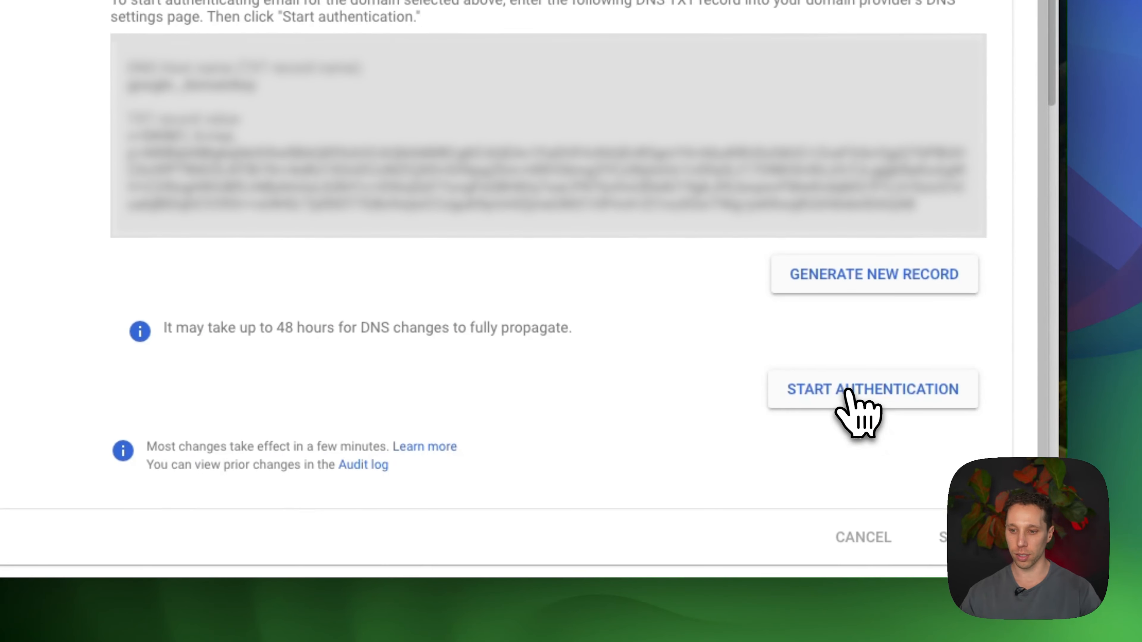
- Start DKIM authentication in Google Admin and enter Yes in row 11 of the spreadsheet's DKIM column
left_click(850, 396)
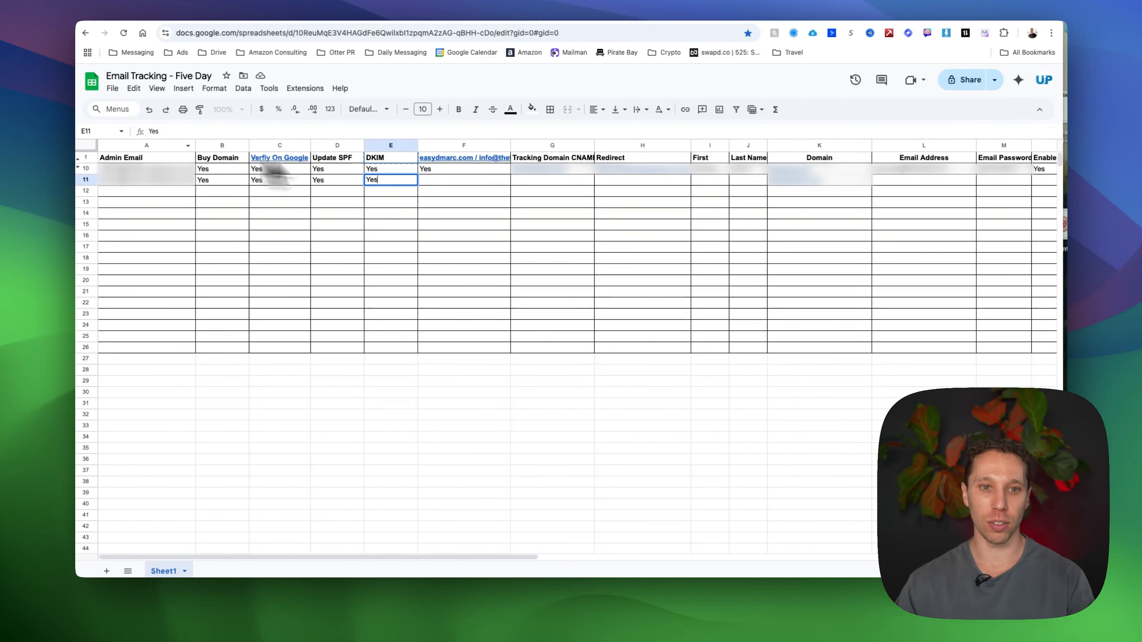
- Select the easydmarc.com header in the spreadsheet and switch to EasyDMARC's DMARC Record Generator
left_click(442, 159)
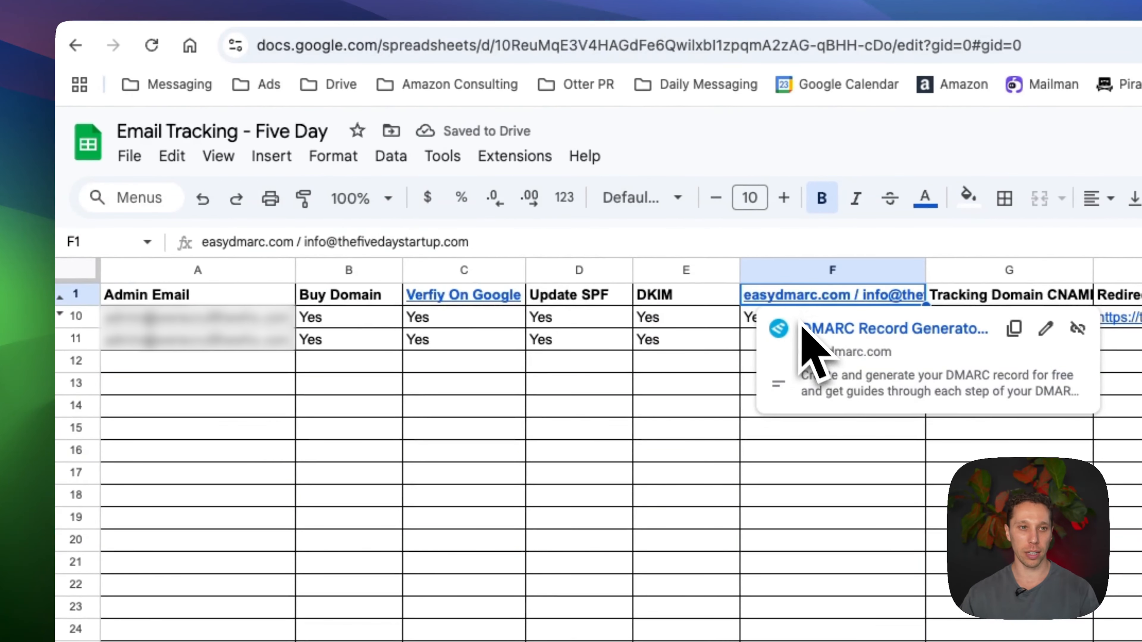
left_click(475, 1)
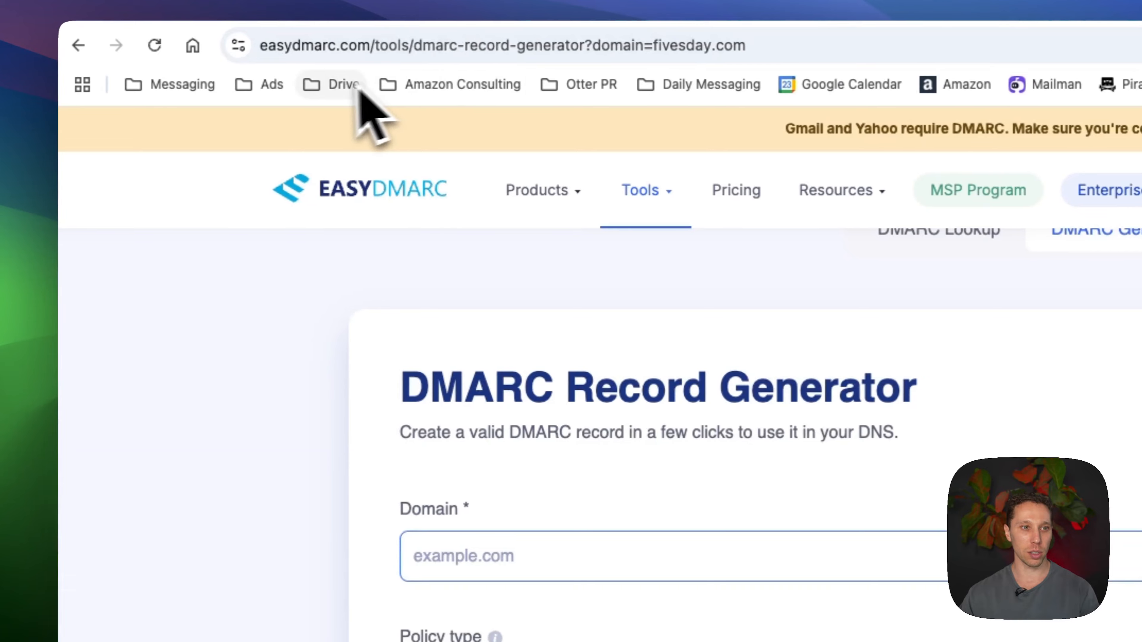
mouse_move(655, 201)
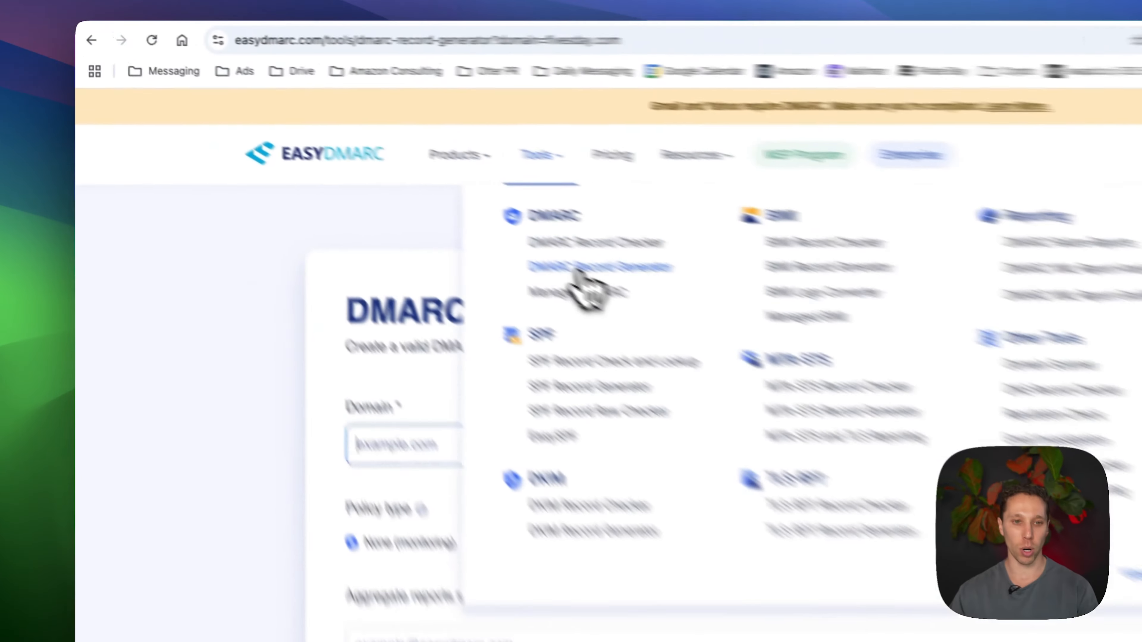
- Copy fivedaystart.com from the spreadsheet into EasyDMARC's domain field and enter the aggregate reports e-mail address on that domain
left_click(395, 177)
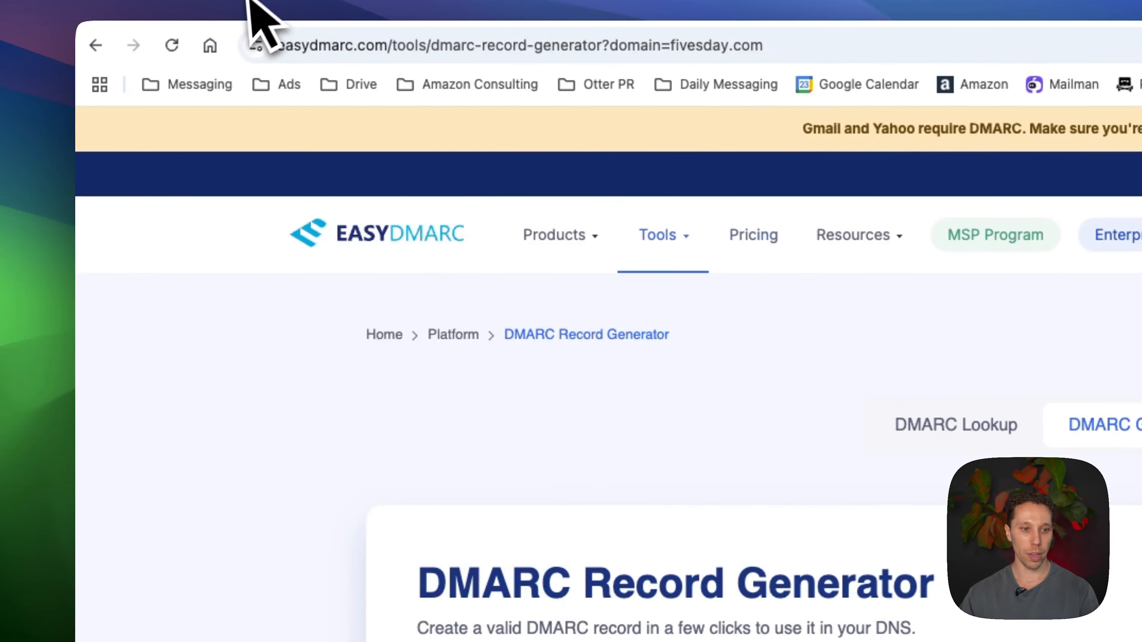
left_click(254, 17)
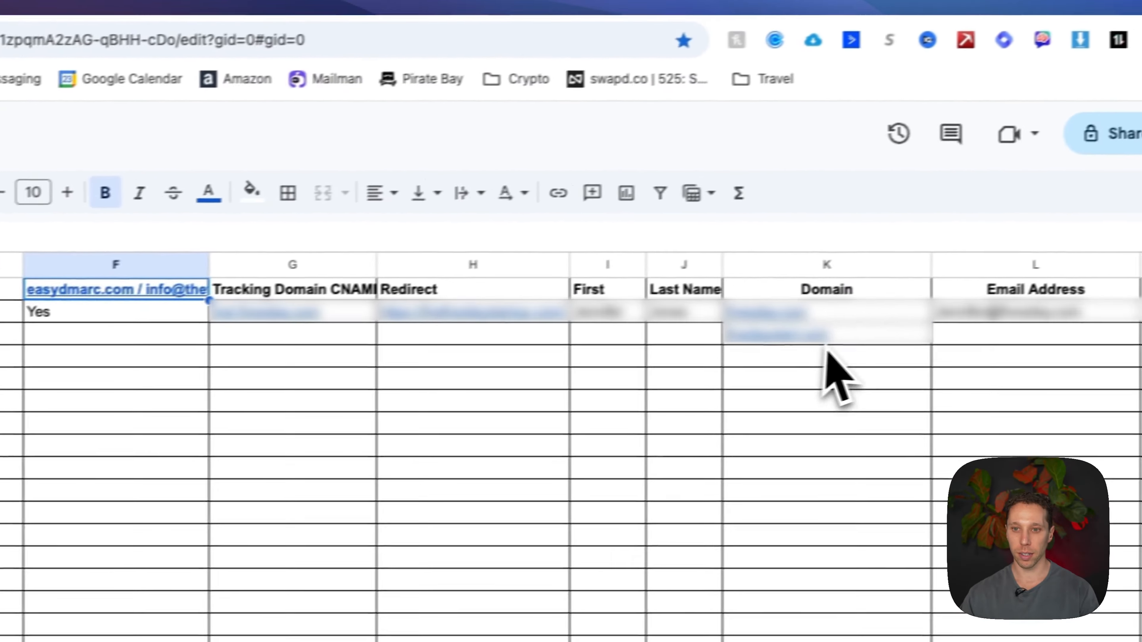
left_click(831, 340)
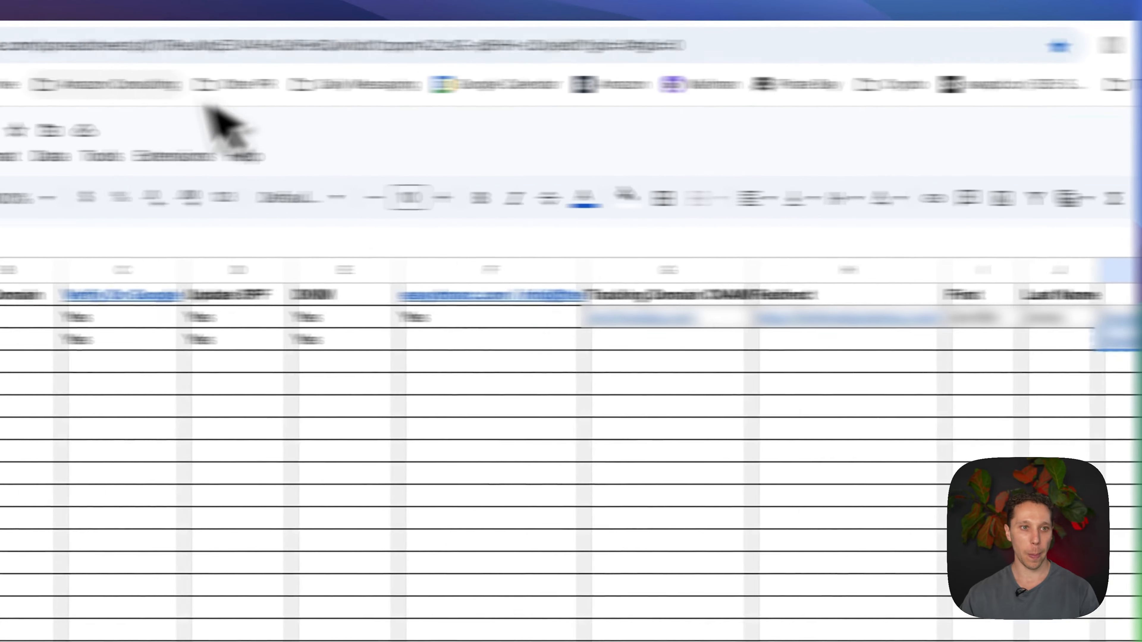
left_click(382, 9)
scroll(342, 387, "down", 5)
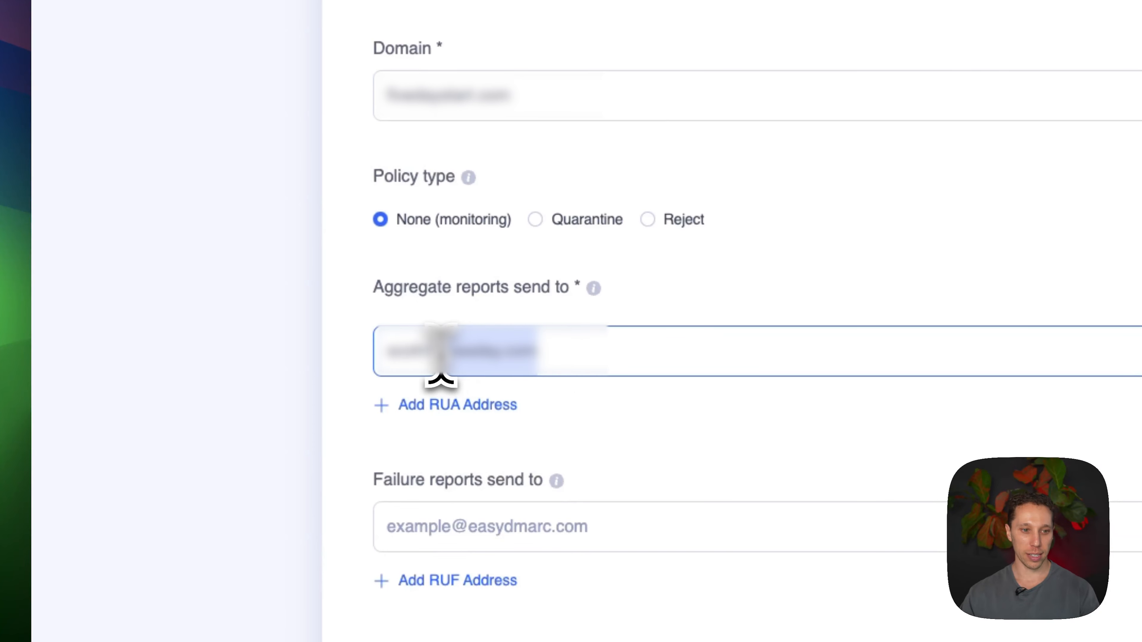
scroll(434, 359, "down", 4)
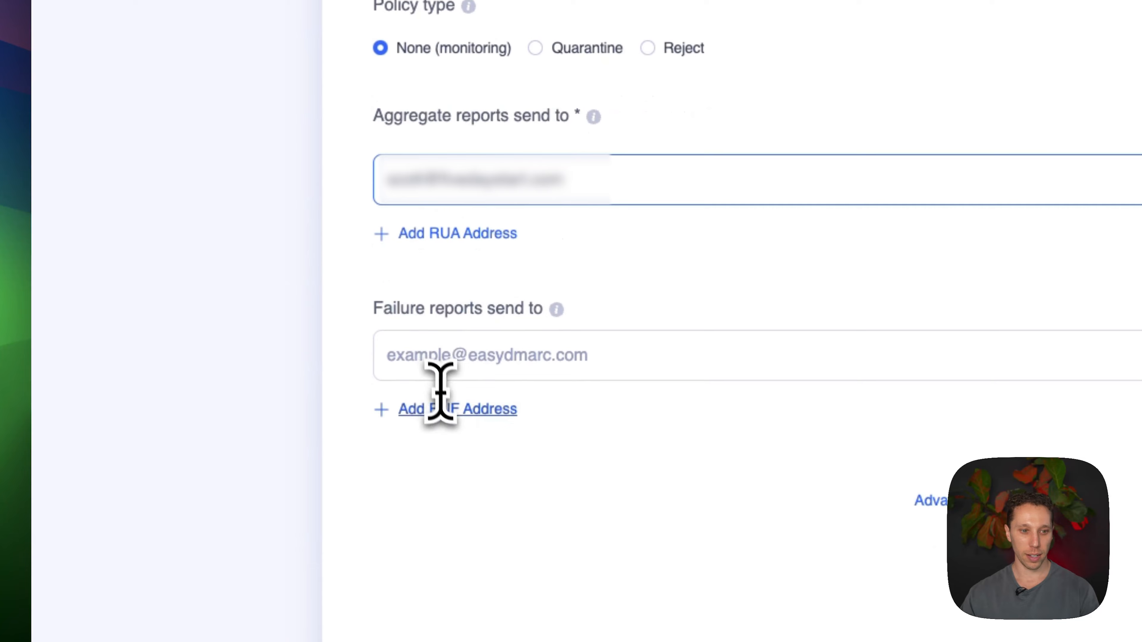
- Expand the advanced DMARC settings, review the subdomain policy and SPF and DKIM alignment options, and generate the record
left_click(957, 506)
scroll(809, 477, "down", 10)
scroll(345, 147, "up", 2)
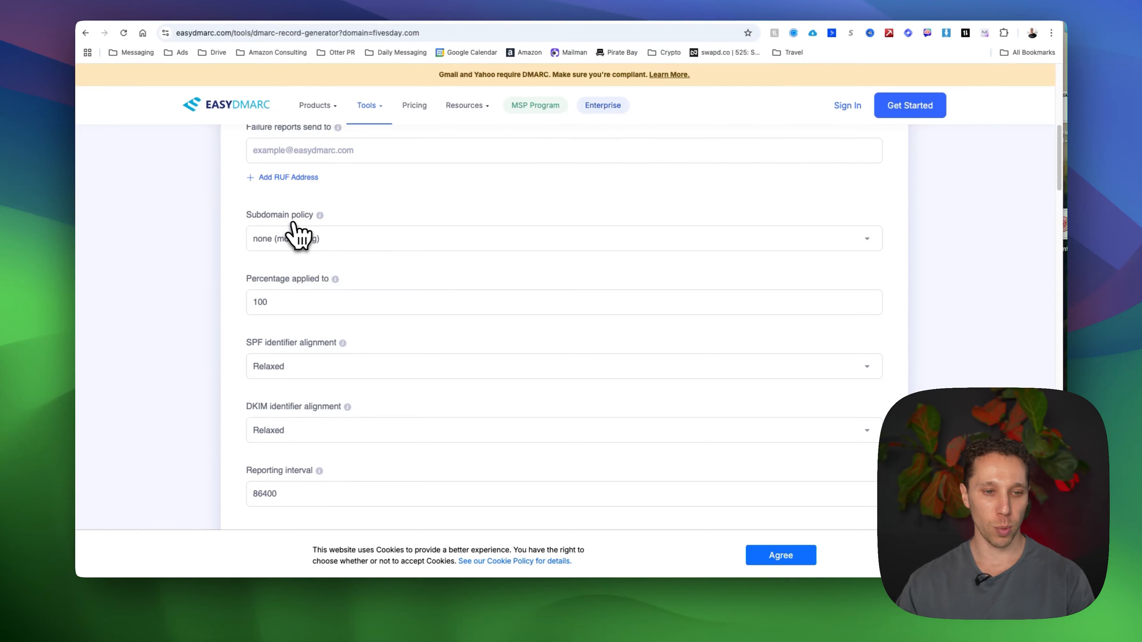
scroll(325, 307, "down", 1)
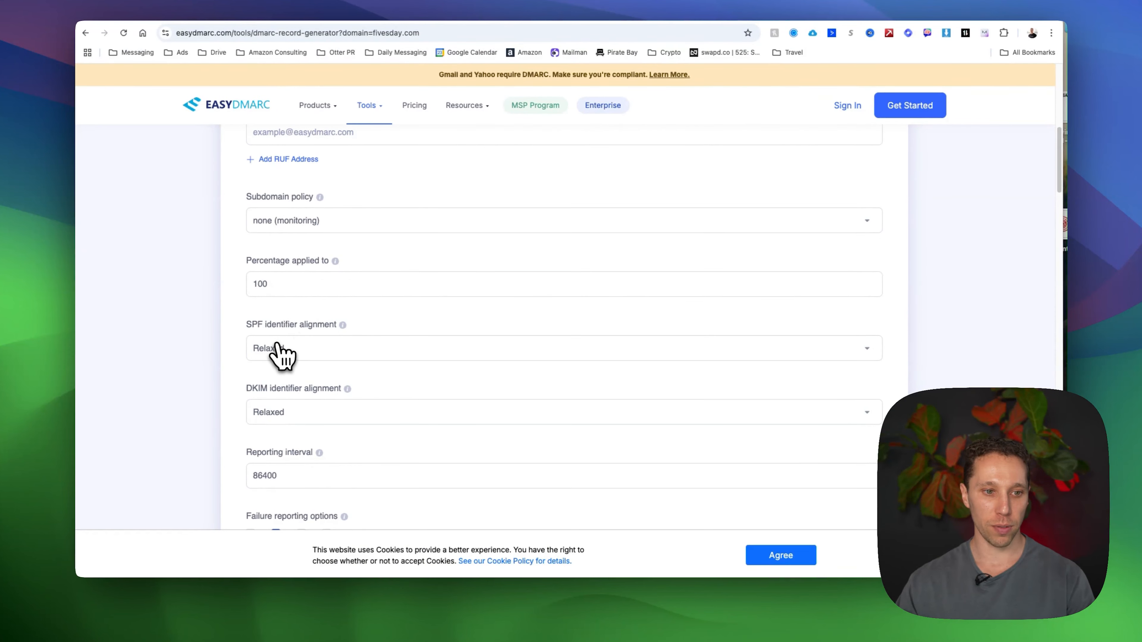
scroll(281, 353, "down", 1)
scroll(266, 391, "down", 15)
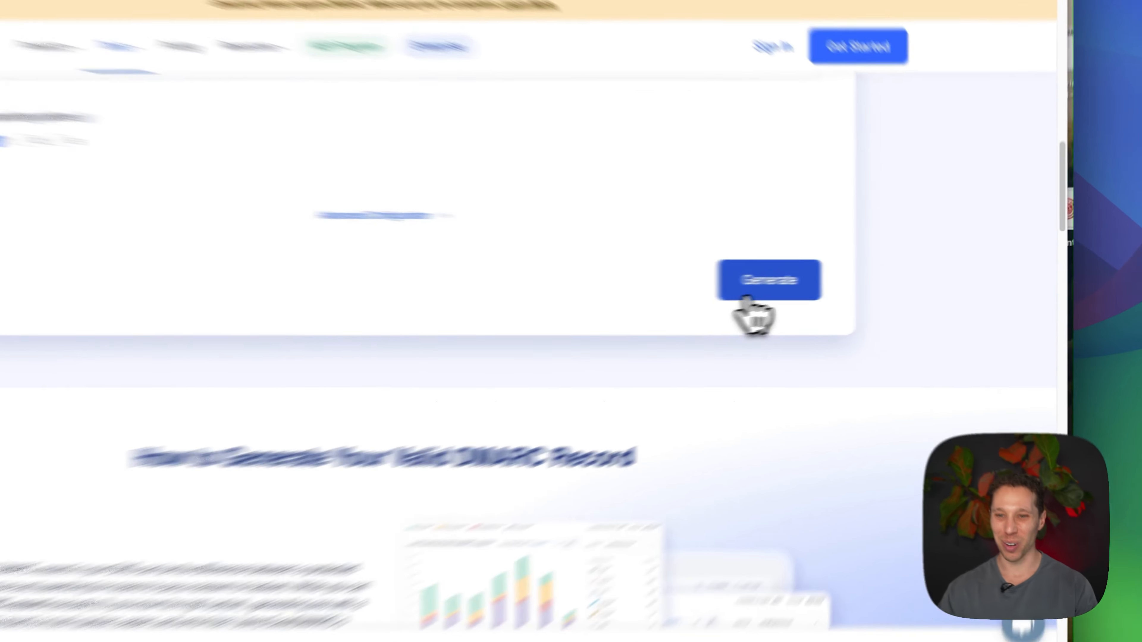
left_click(845, 276)
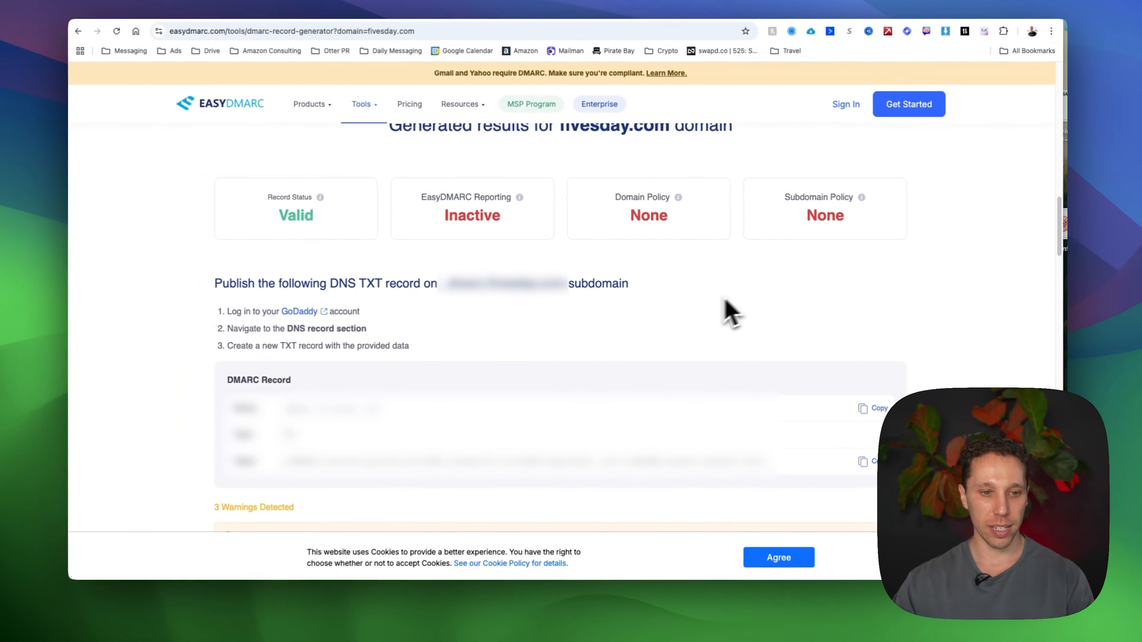
- Copy the generated DMARC record's name and use it as the name of a new TXT record in GoDaddy
left_click(872, 407)
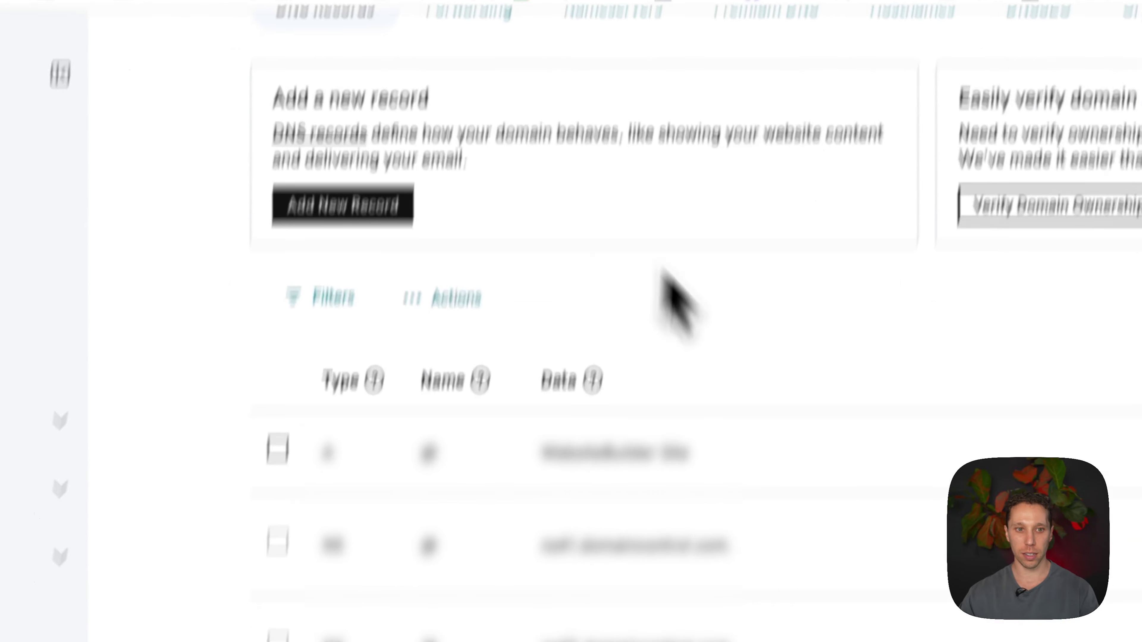
left_click(312, 311)
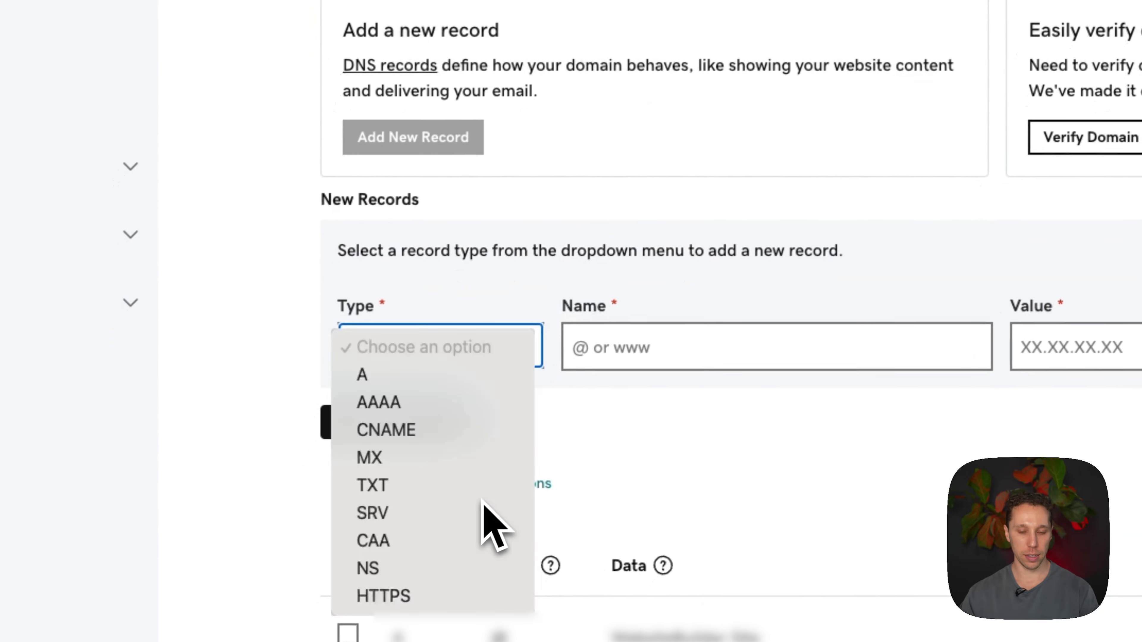
left_click(445, 557)
left_click(615, 399)
key("super+v")
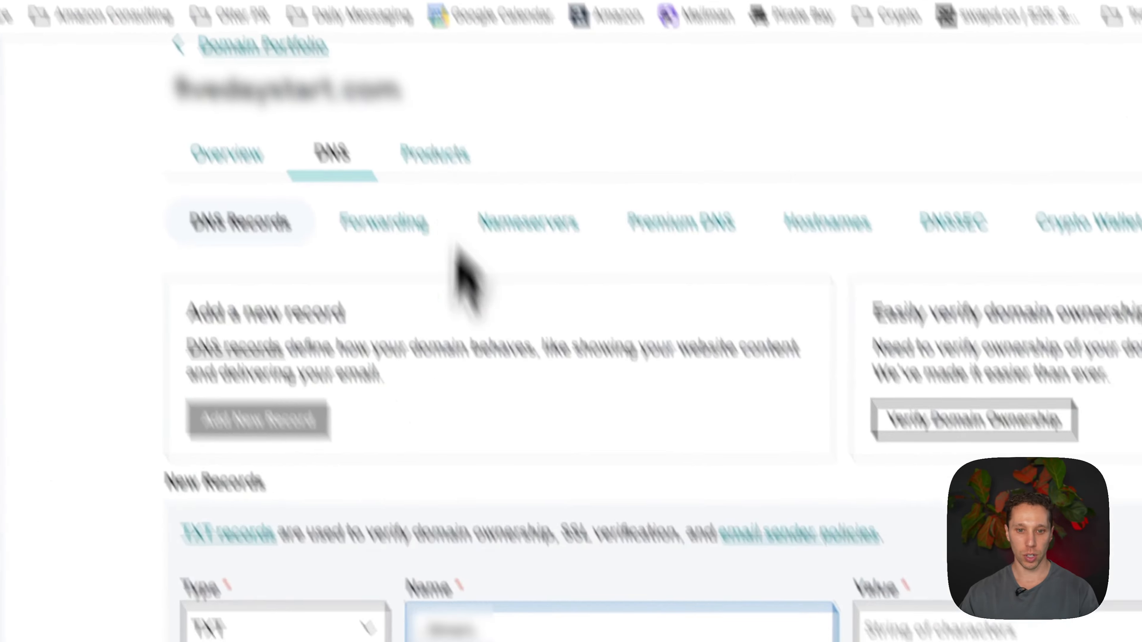
- Fill the TXT record's value with the generated DMARC policy, set its TTL to 1/2 Hour and save it
left_click(952, 629)
key("super+v")
left_click(769, 323)
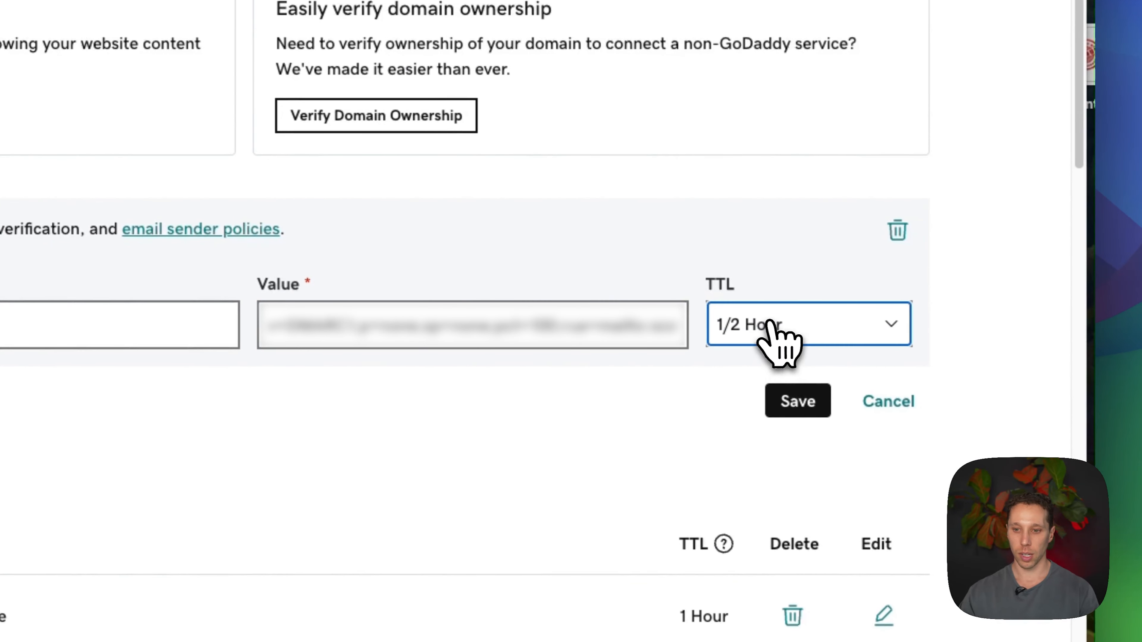
left_click(794, 412)
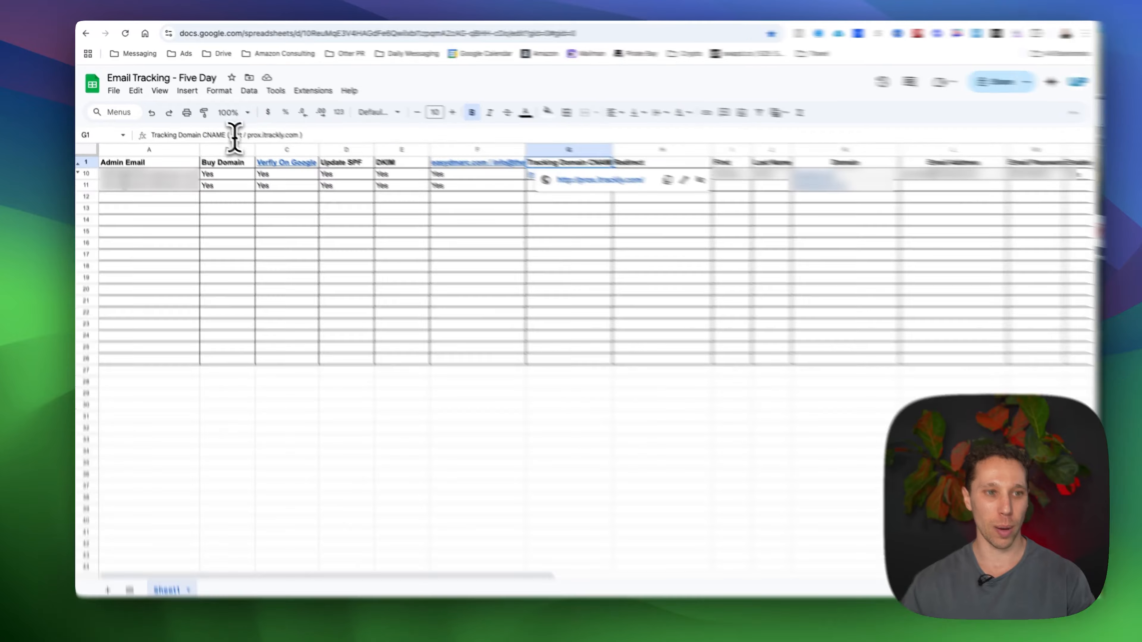
- Copy inst from the Tracking Domain CNAME header in G1 and start a new CNAME record in GoDaddy
double_click(233, 132)
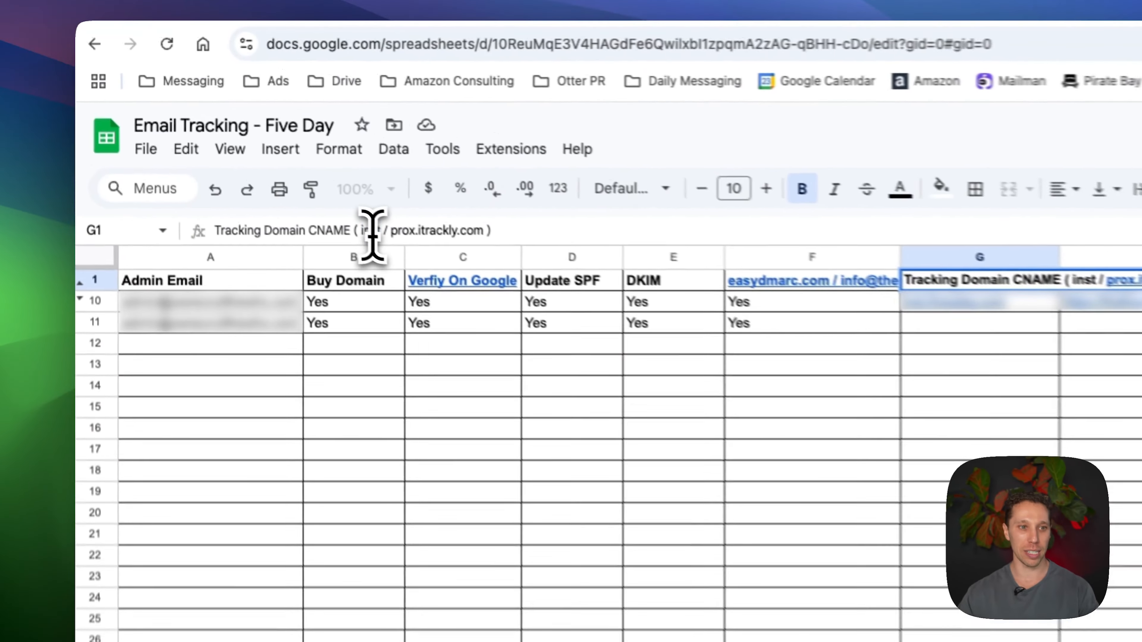
left_click(753, 4)
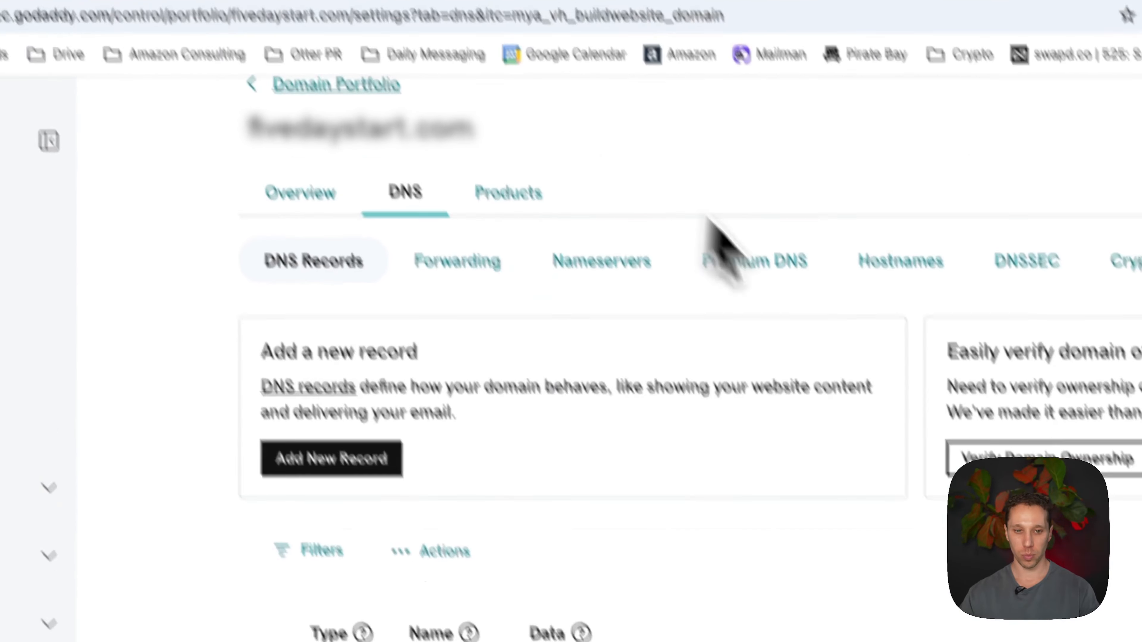
left_click(332, 458)
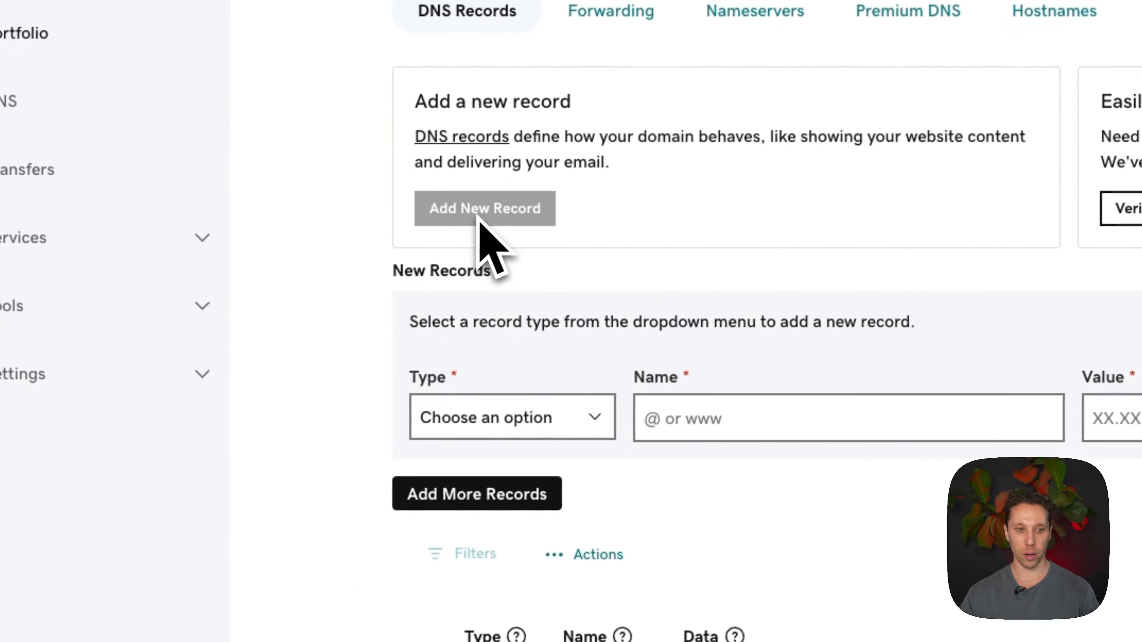
left_click(530, 416)
left_click(531, 489)
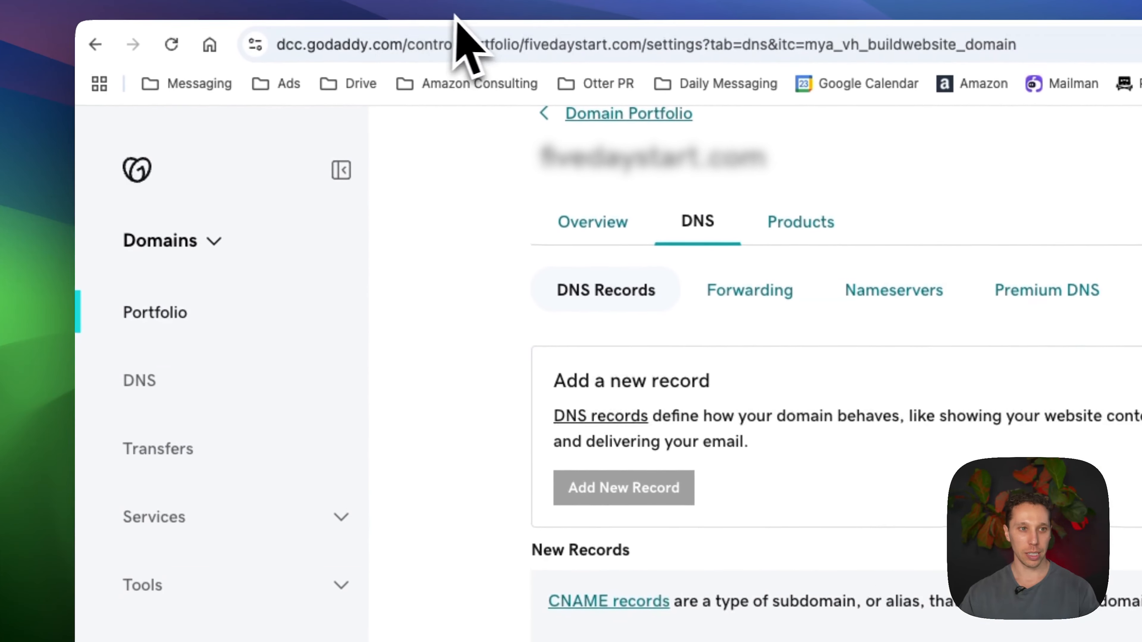
- Copy prox.itrackly.com from the spreadsheet's tracking domain header into the value of the new CNAME record
left_click(340, 12)
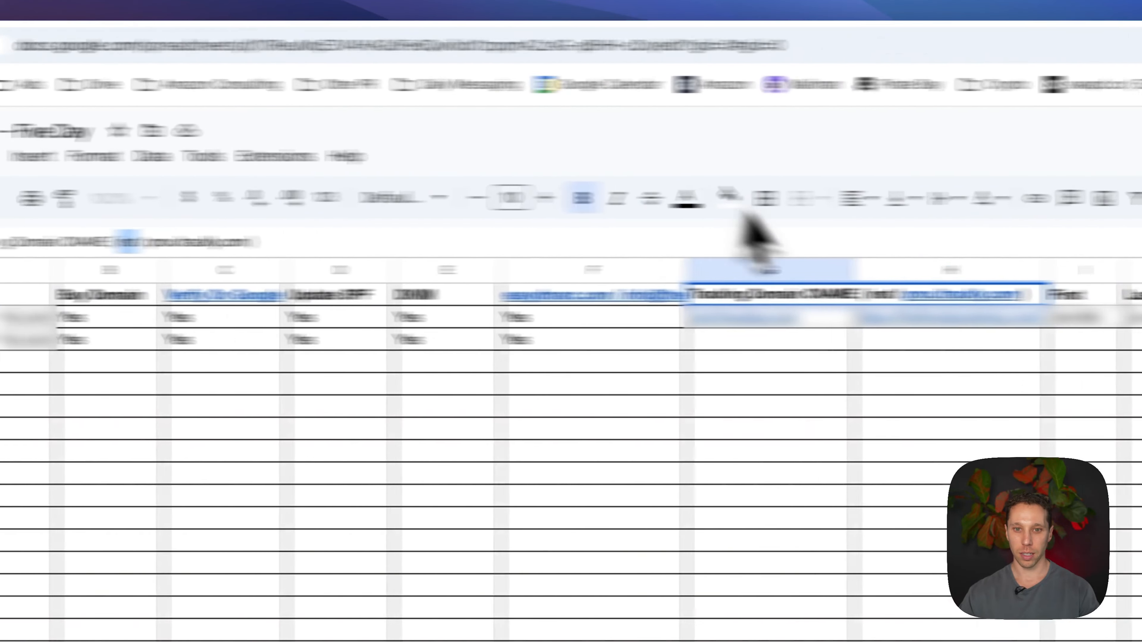
left_click_drag(696, 293, 787, 294)
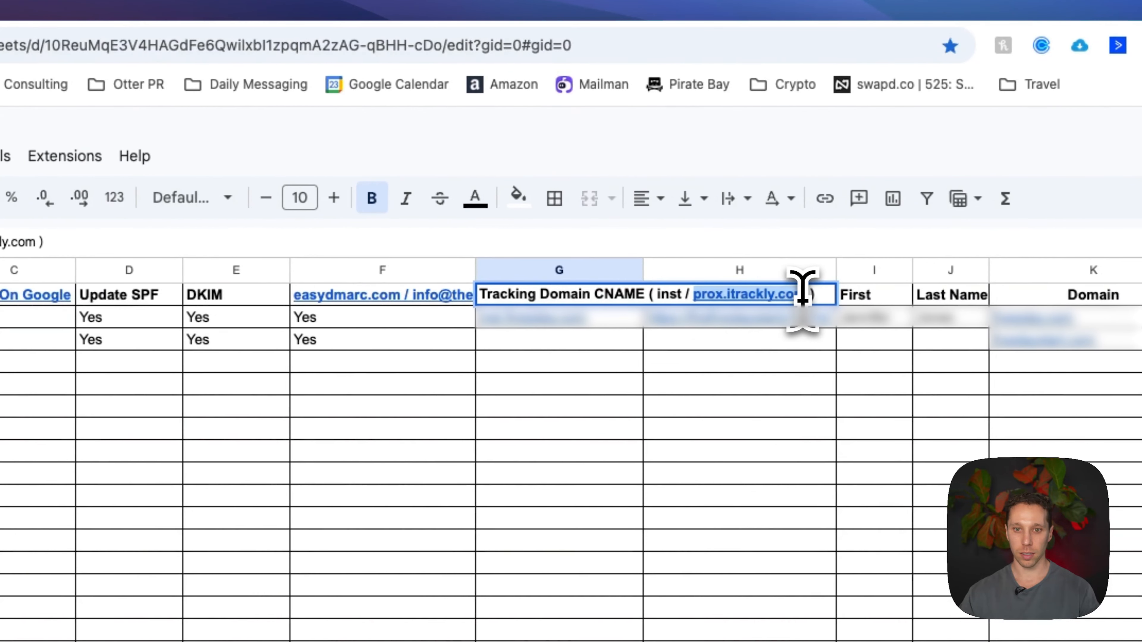
left_click(345, 16)
left_click(691, 405)
key("super+v")
- Give the CNAME record a custom TTL of 600 seconds and save it
left_click(1079, 383)
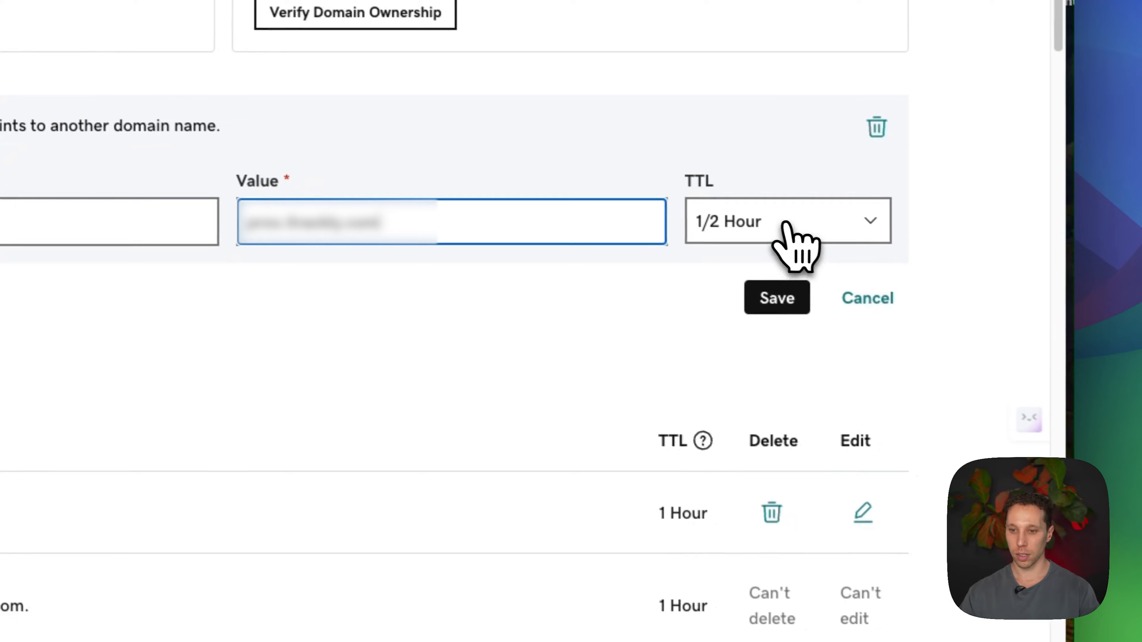
left_click(750, 351)
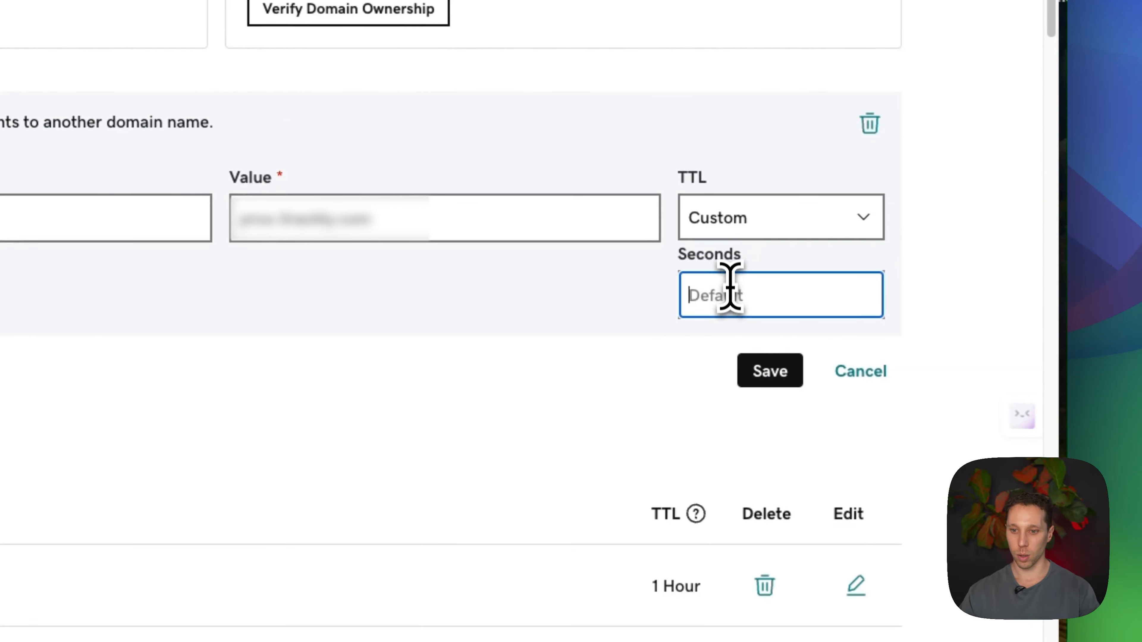
type("600")
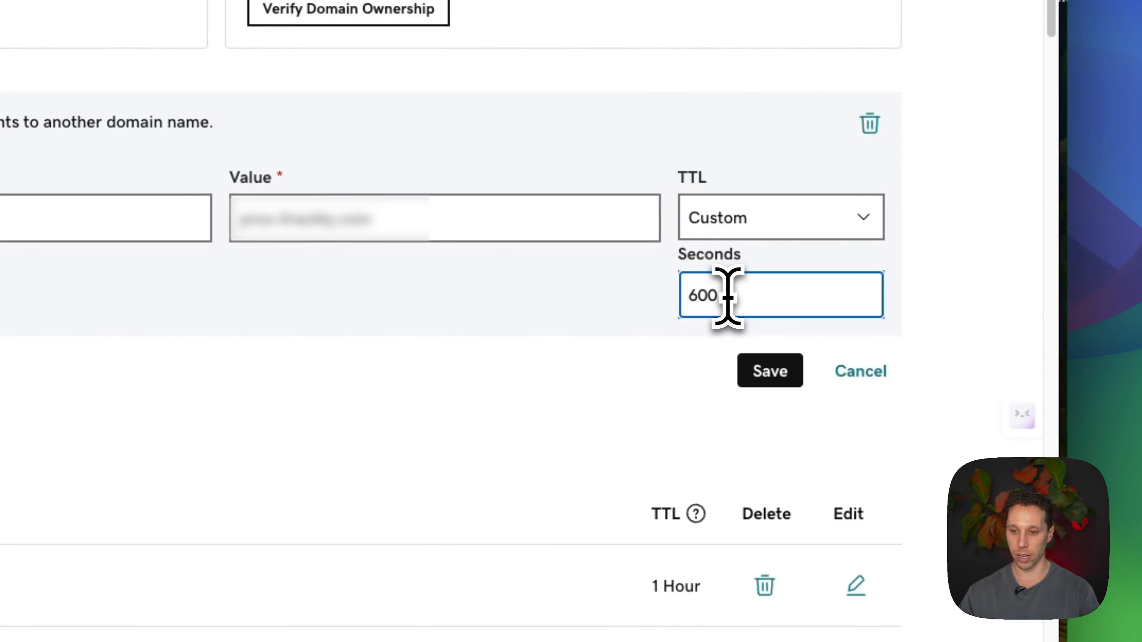
left_click(792, 378)
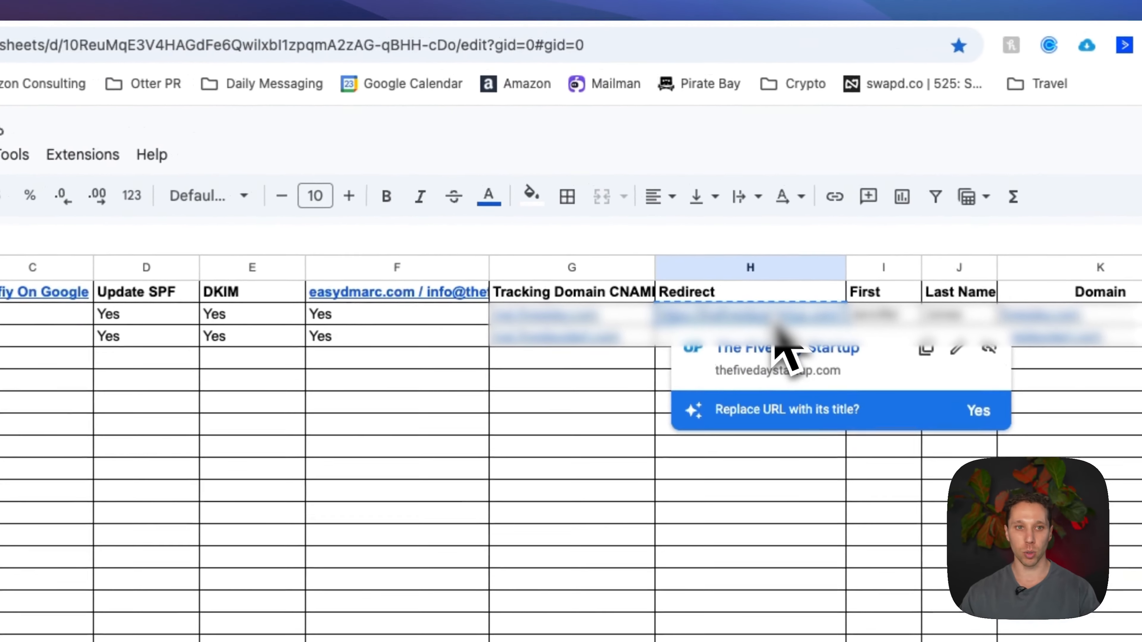
- Set up permanent (301) domain forwarding for fivedaystart.com in GoDaddy, with thefivedaystartup.com as the destination URL
left_click(375, 17)
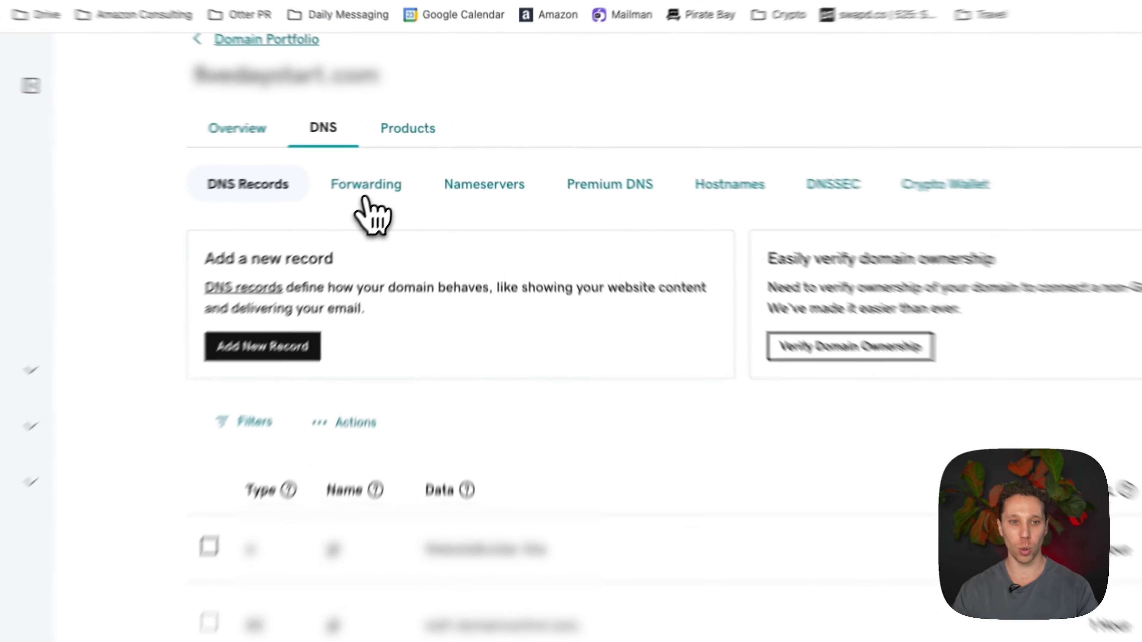
left_click(413, 157)
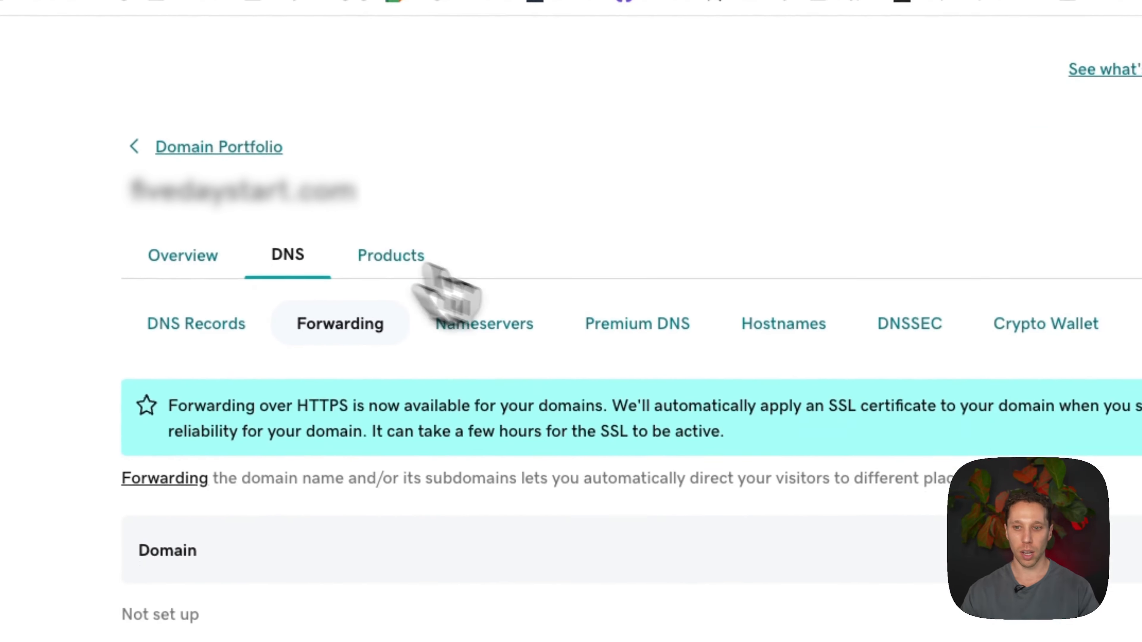
left_click(897, 402)
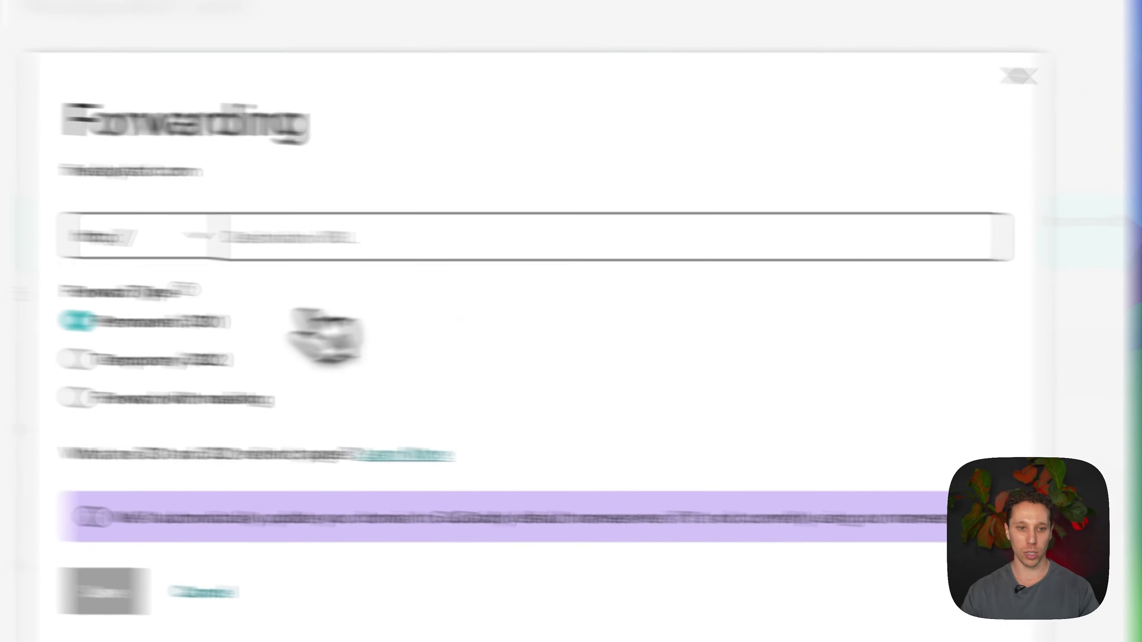
left_click(291, 240)
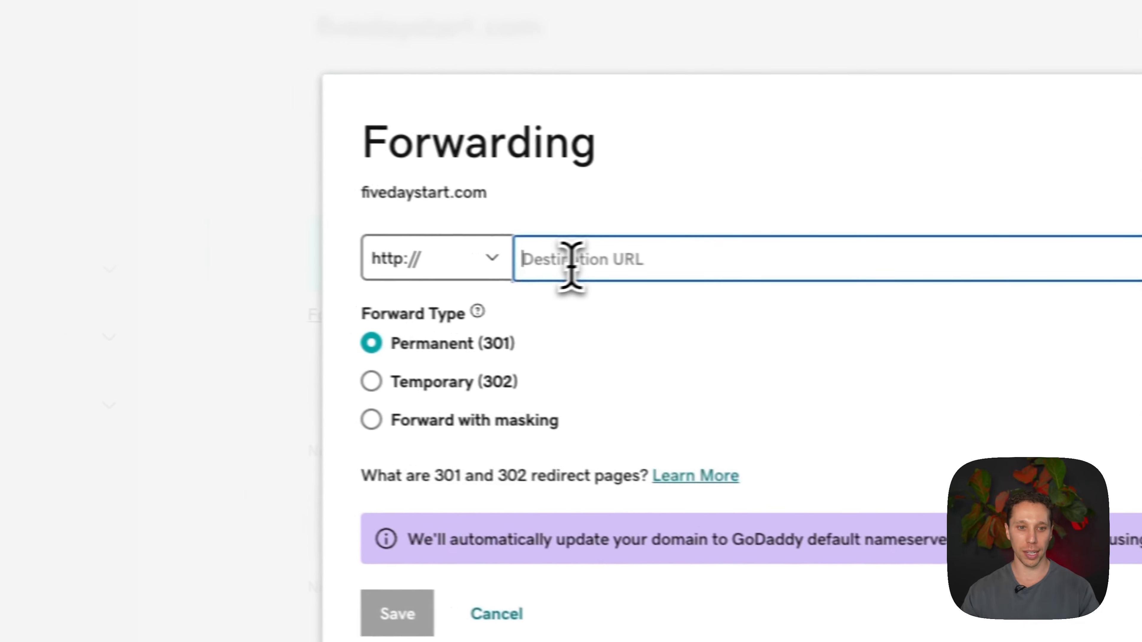
key("ctrl+v")
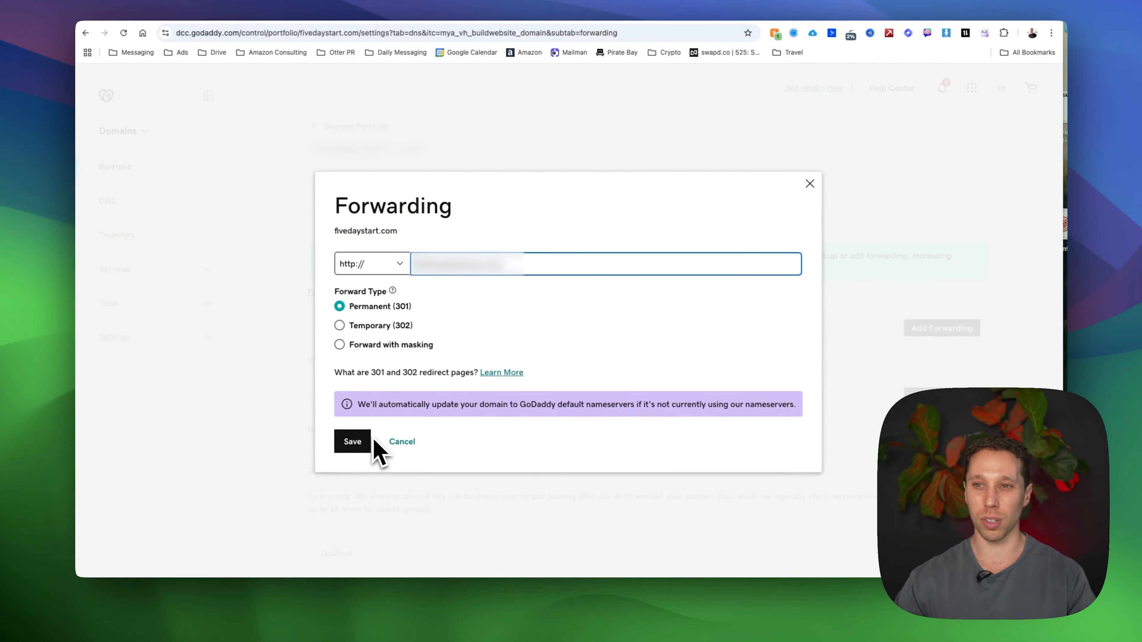
left_click(355, 444)
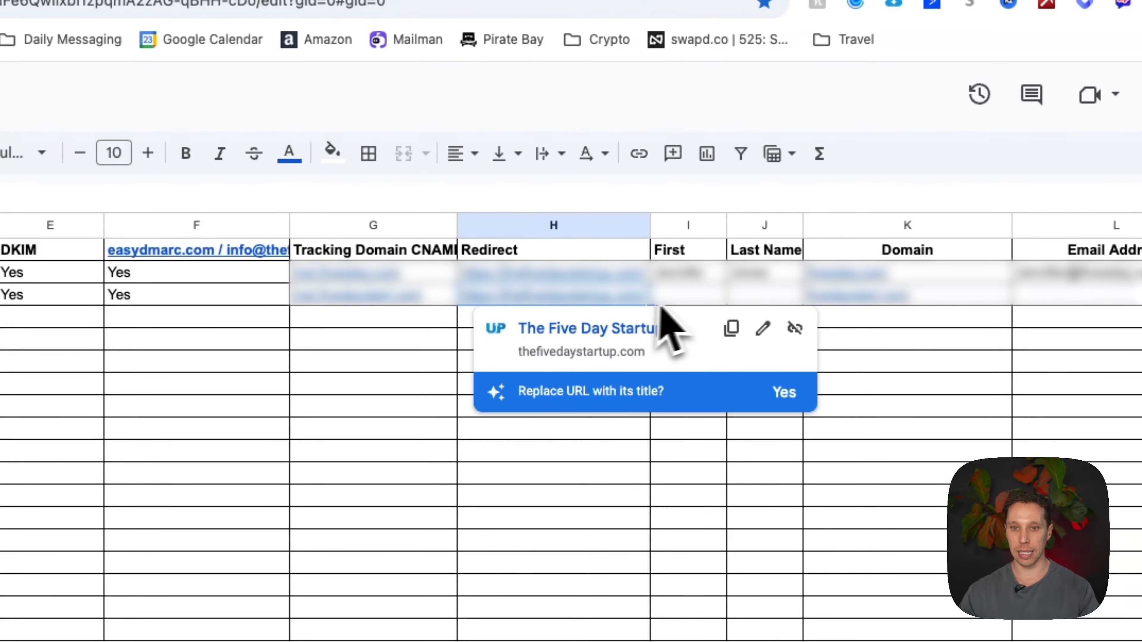
- Examine the columns after Redirect in row 11 of the spreadsheet for the user details still missing
left_click(682, 305)
key("Right")
key("Right")
key("Right")
key("Right")
key("Right")
key("Right")
key("Right")
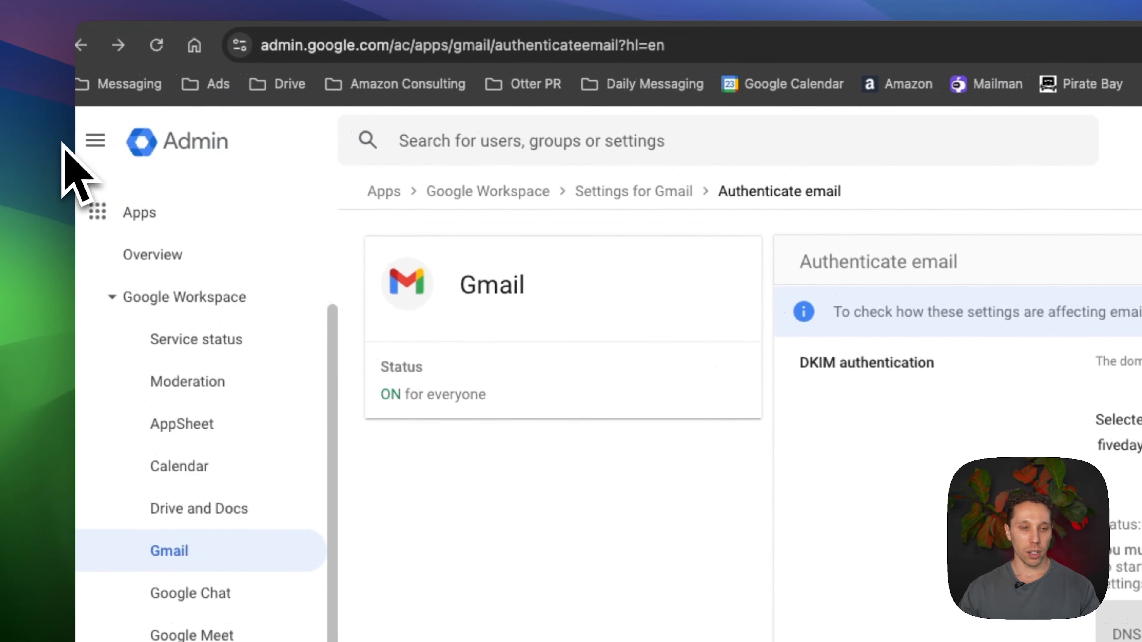
- Start adding a new user from the Google Admin console home page, with fivedaystart.com as the primary email domain
scroll(323, 427, "up", 5)
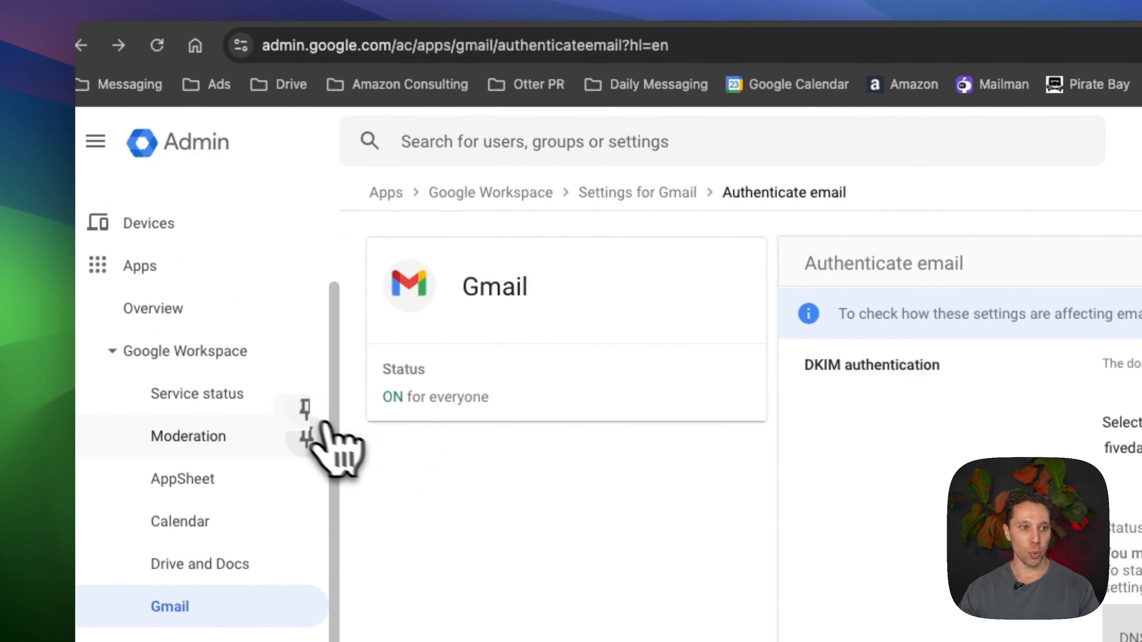
left_click(177, 234)
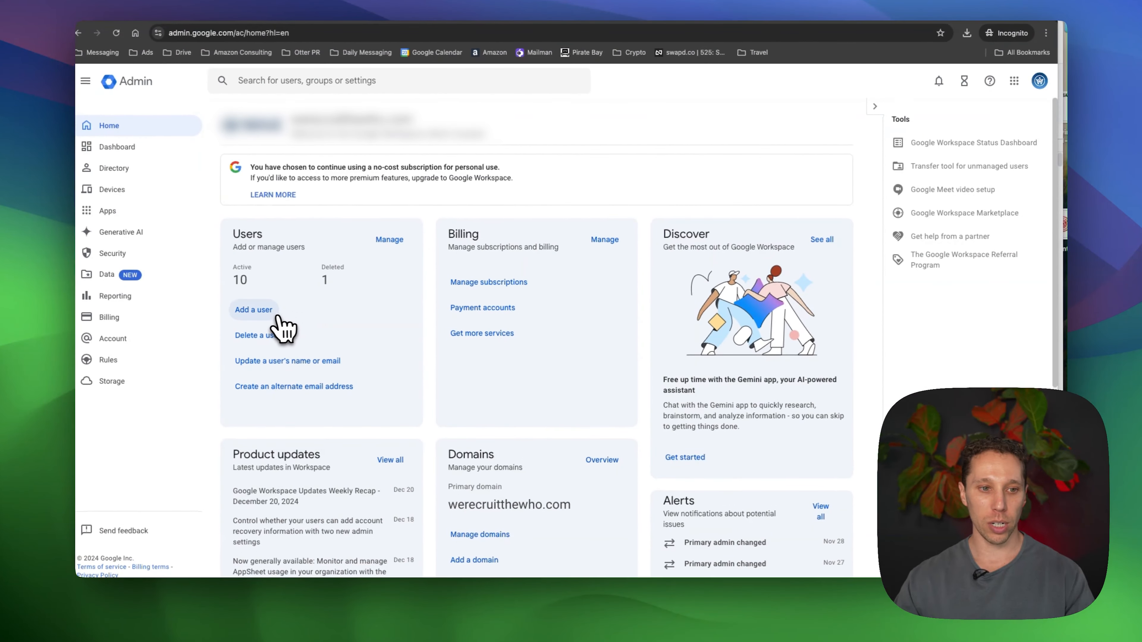
left_click(270, 316)
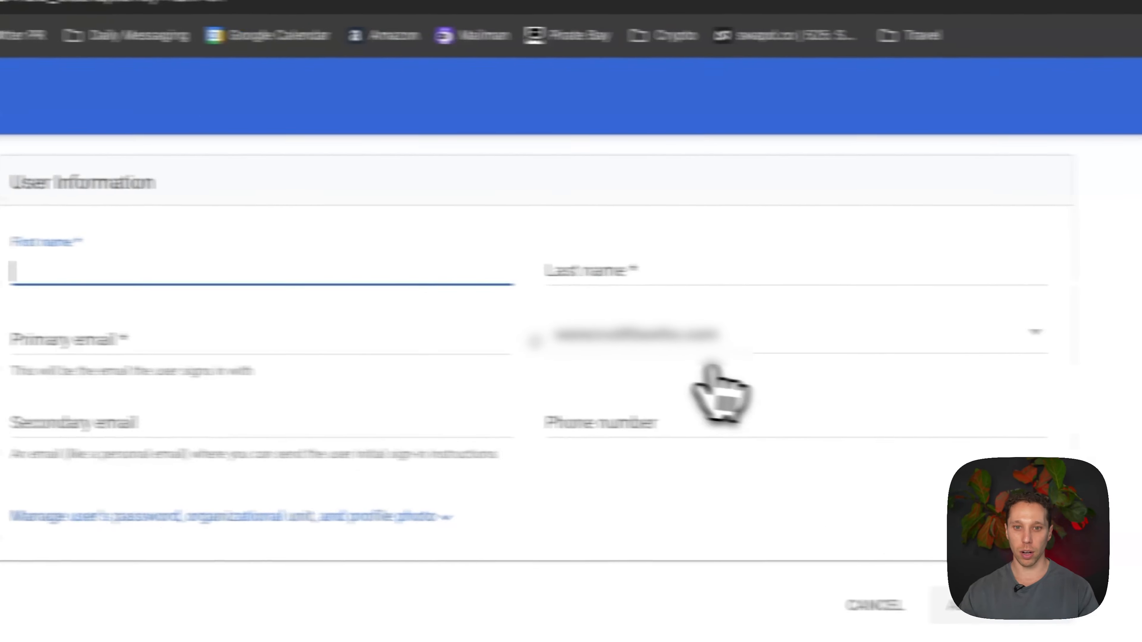
left_click(715, 347)
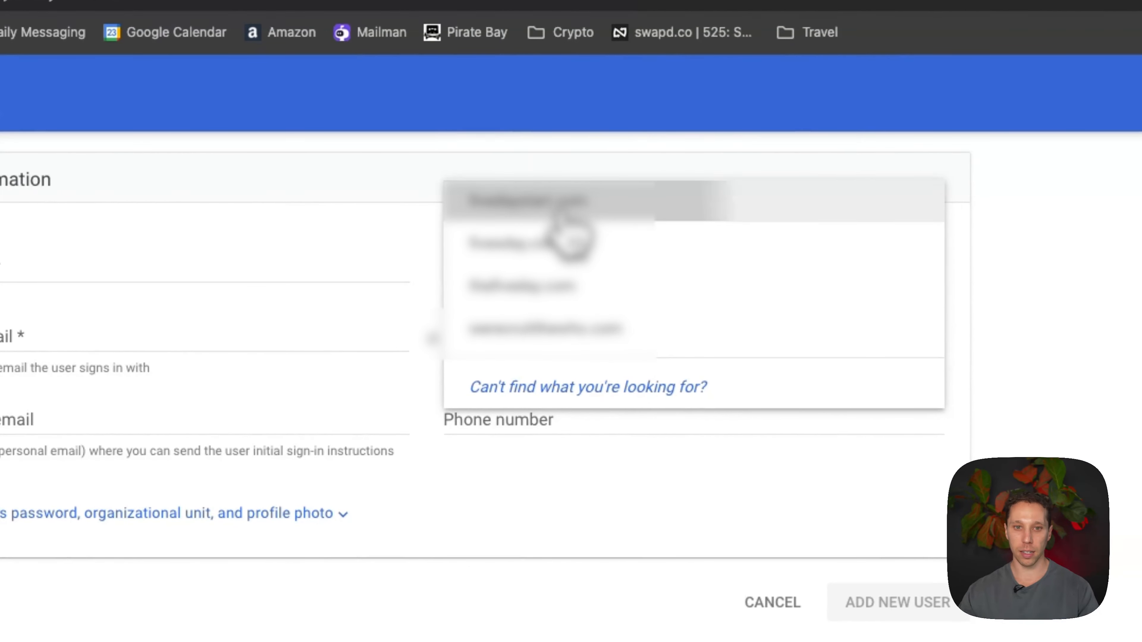
left_click(562, 211)
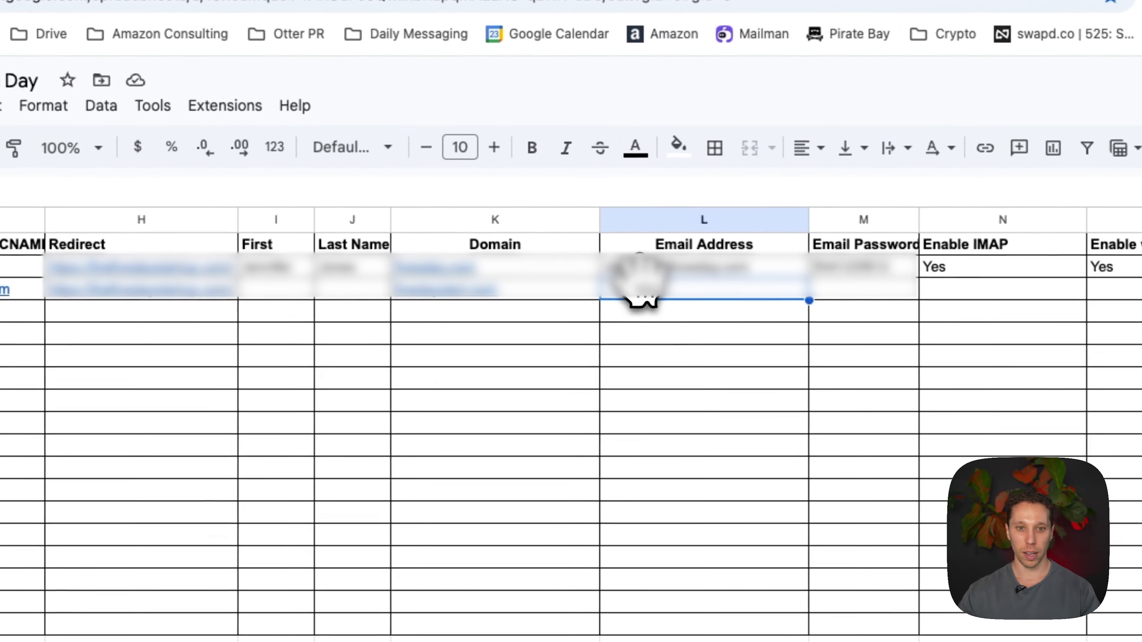
- Switch to the Email Tracking spreadsheet and copy the first and last name from row 10 into row 11
double_click(640, 286)
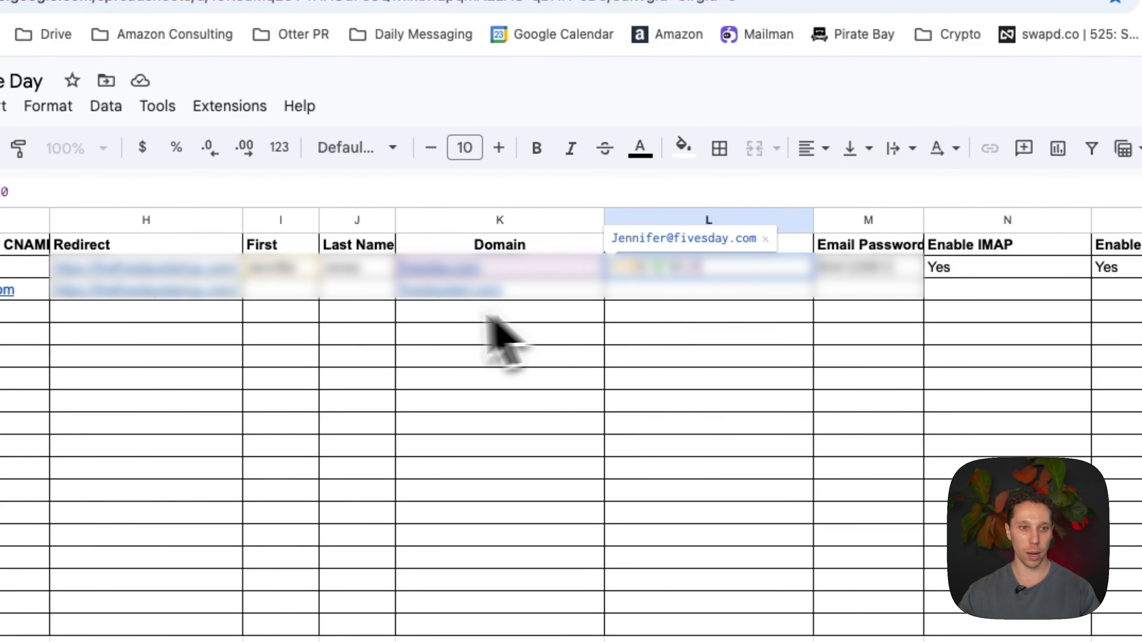
left_click(331, 294)
left_click_drag(281, 273, 332, 275)
key("super+c")
left_click(306, 295)
key("super+v")
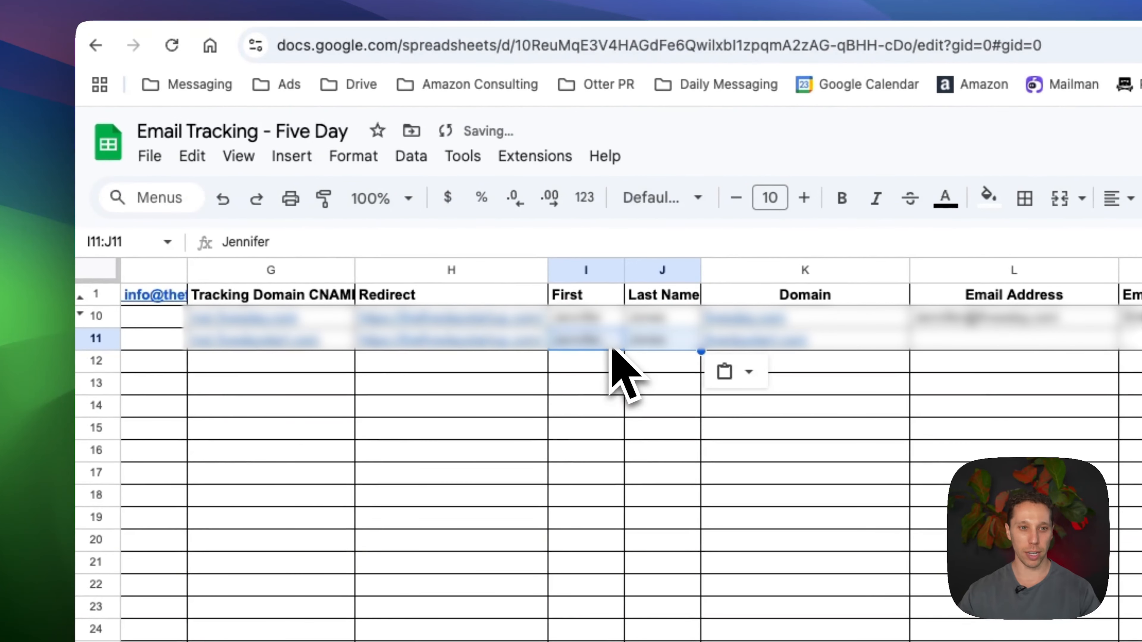
- Copy the first and last name from spreadsheet row 11 into the new user form in the Google Admin console
left_click(619, 340)
key("super+c")
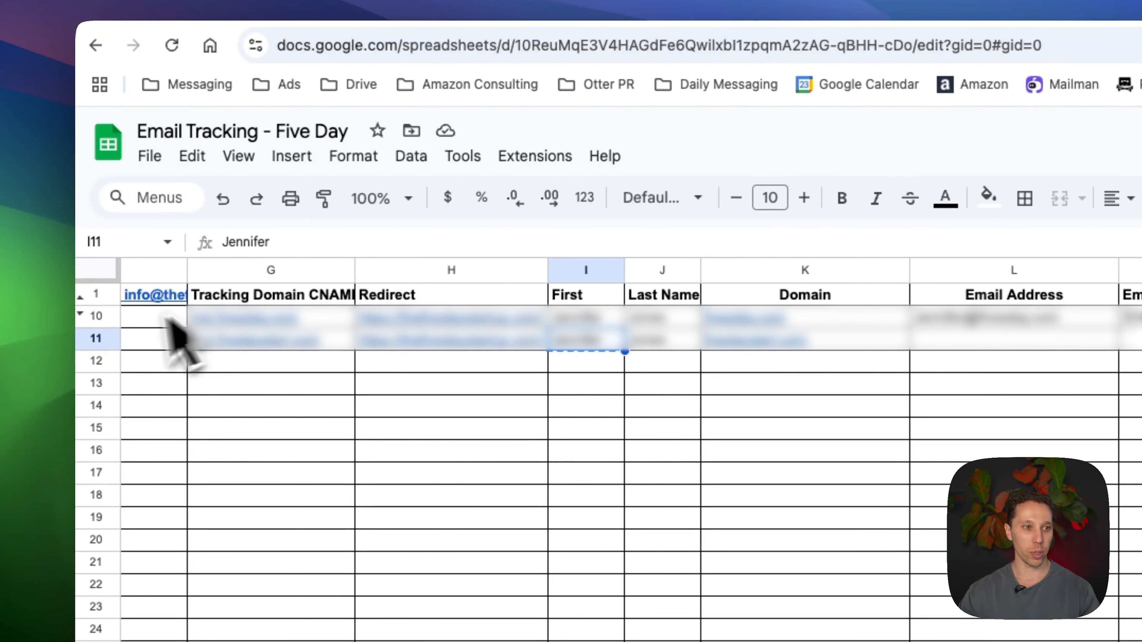
left_click(67, 322)
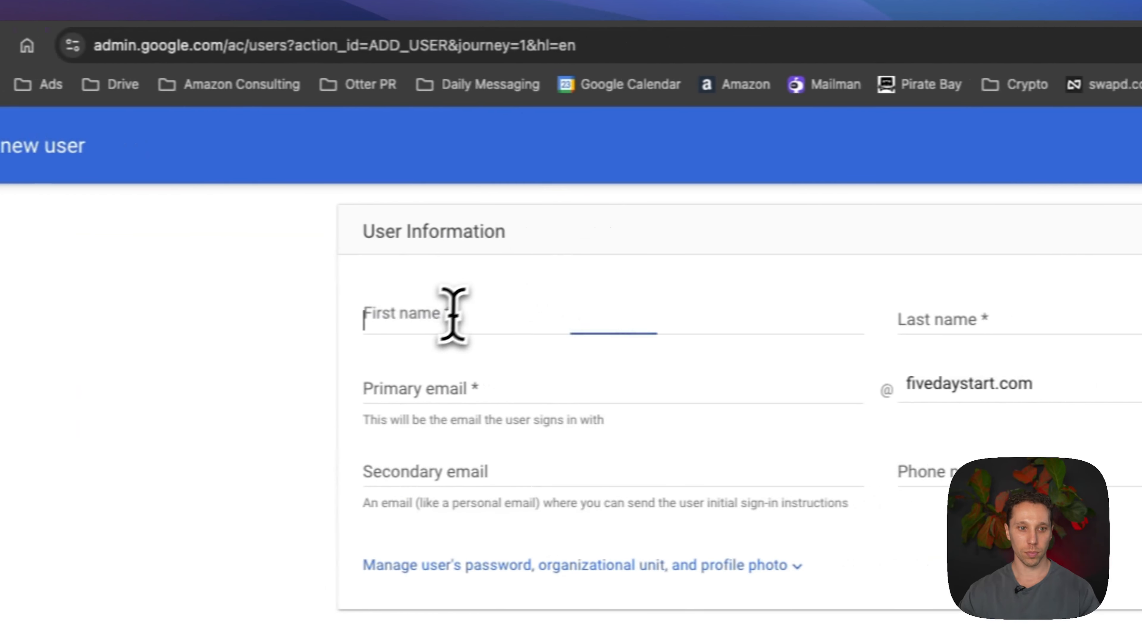
left_click(620, 311)
key("super+v")
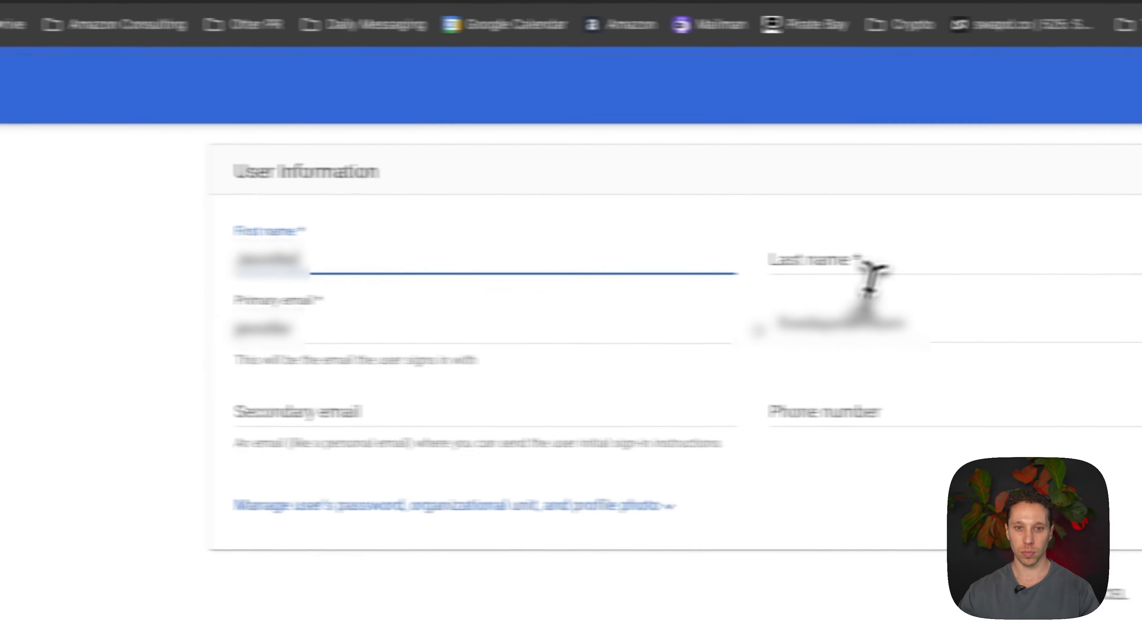
left_click(899, 264)
key("super+v")
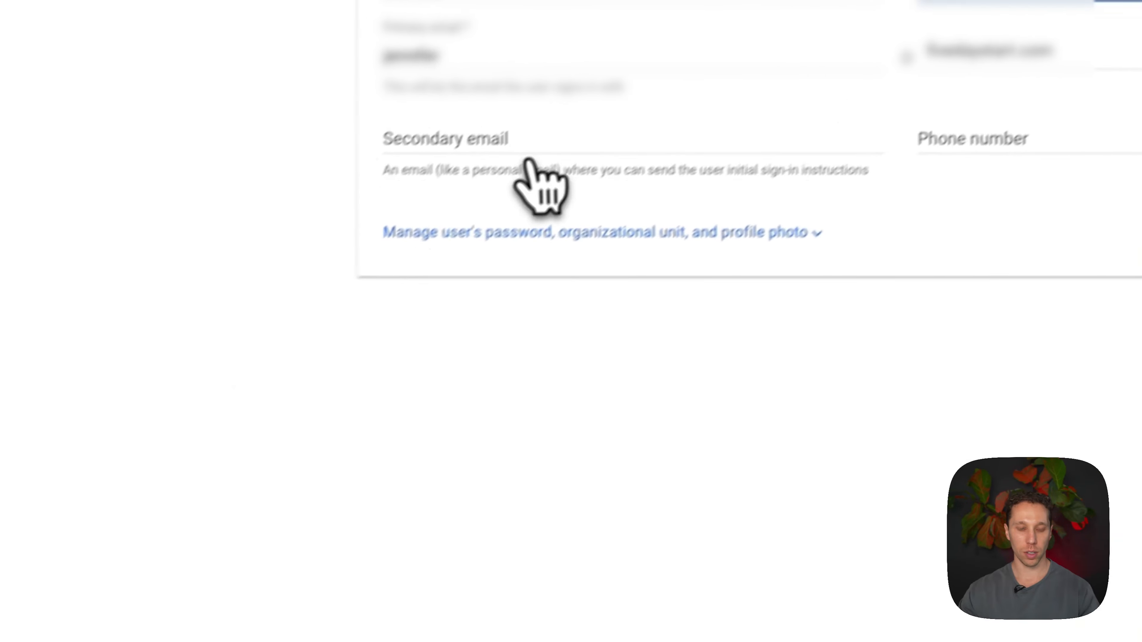
- Give the new user a custom account password and turn off the request to change it at sign-in
left_click(540, 232)
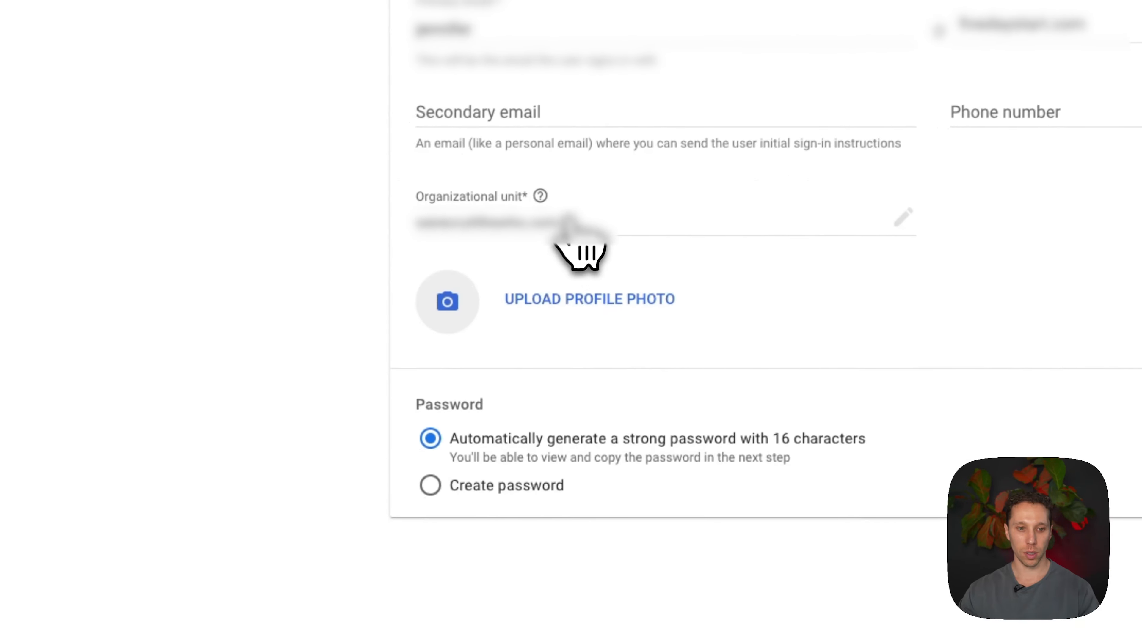
left_click(470, 513)
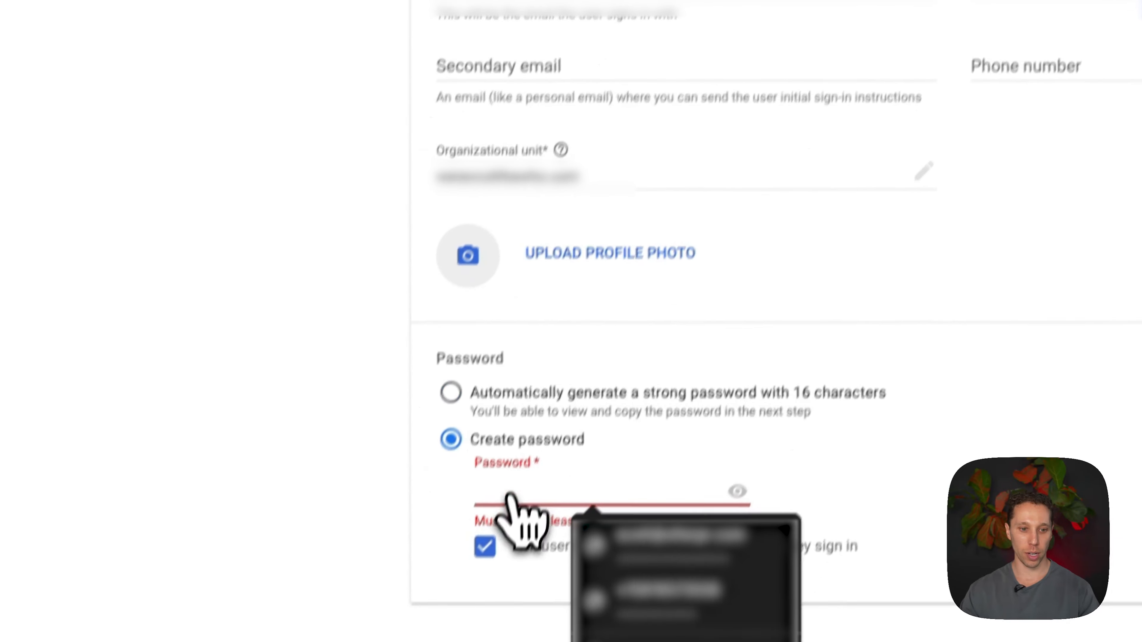
left_click(468, 590)
left_click(505, 531)
key("super+v")
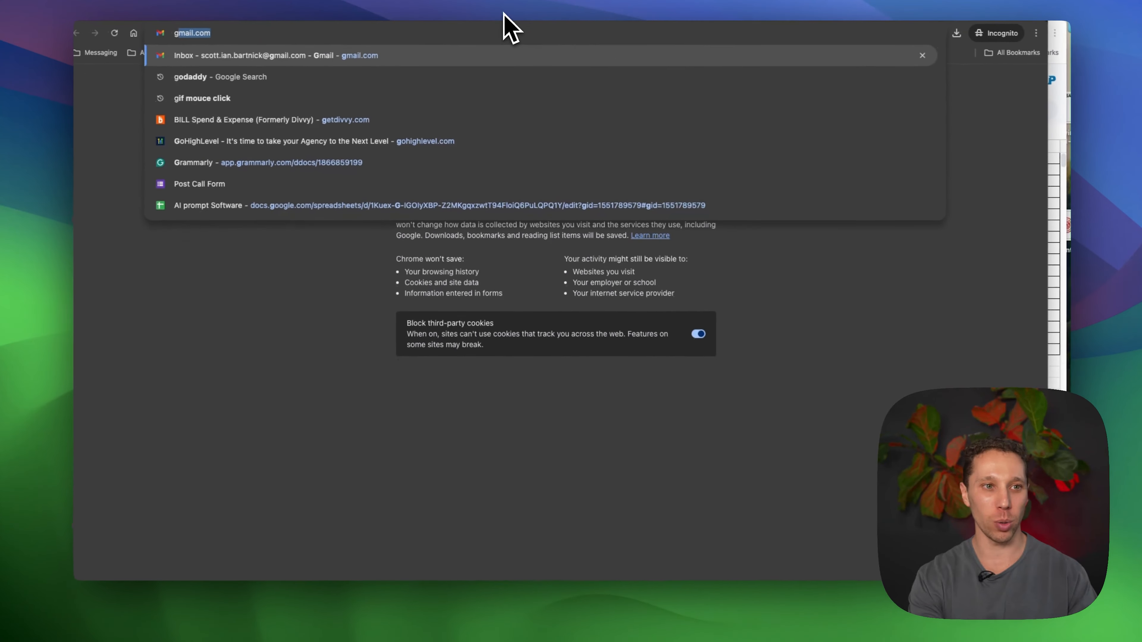
- Open Gmail in the incognito browser and add the new fivedaystart.com account, signing in with the user's email and account password
key("Return")
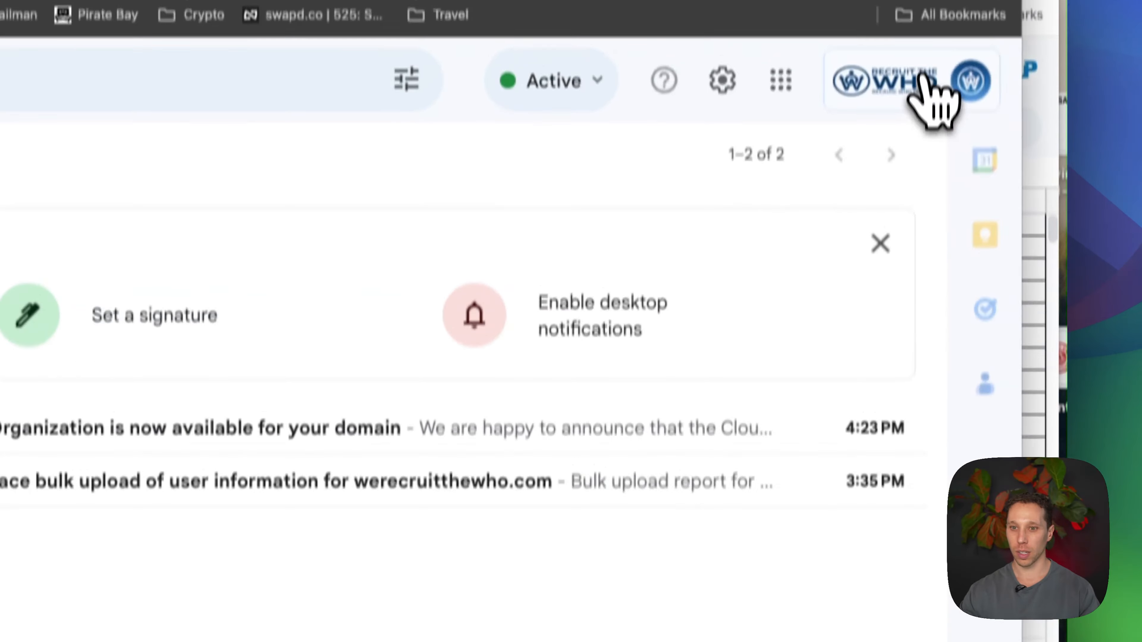
left_click(1017, 86)
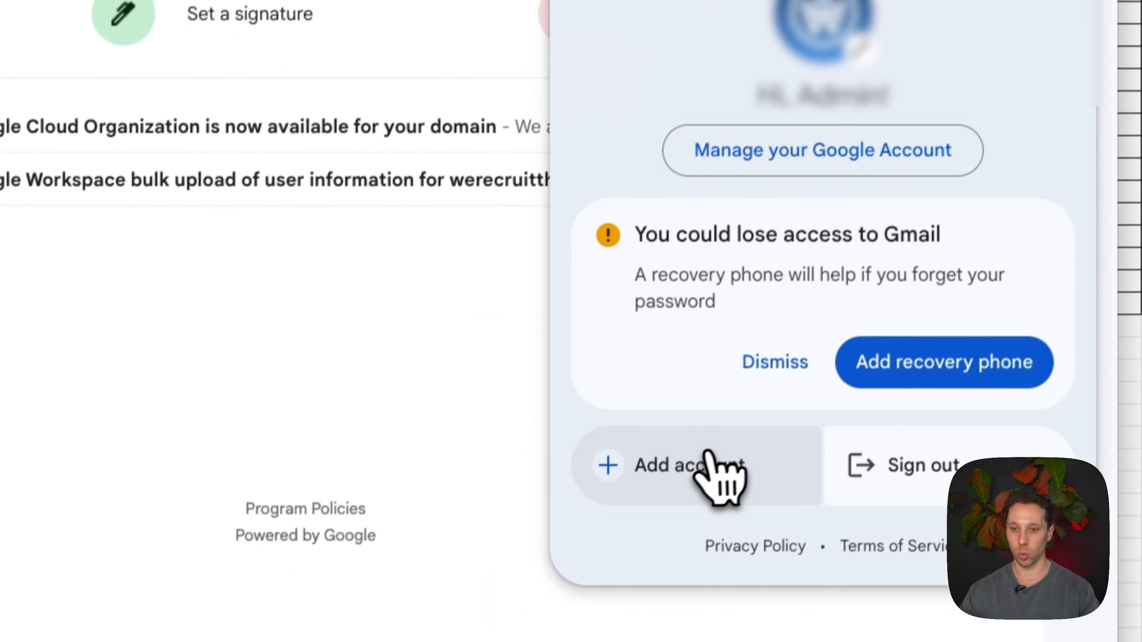
left_click(679, 454)
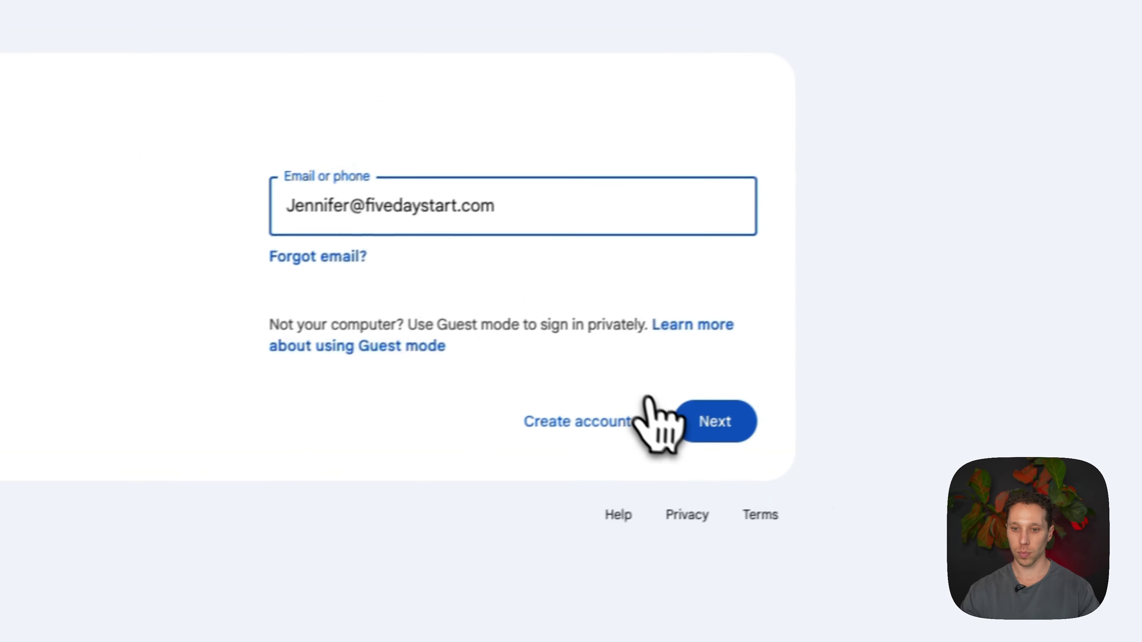
left_click(715, 421)
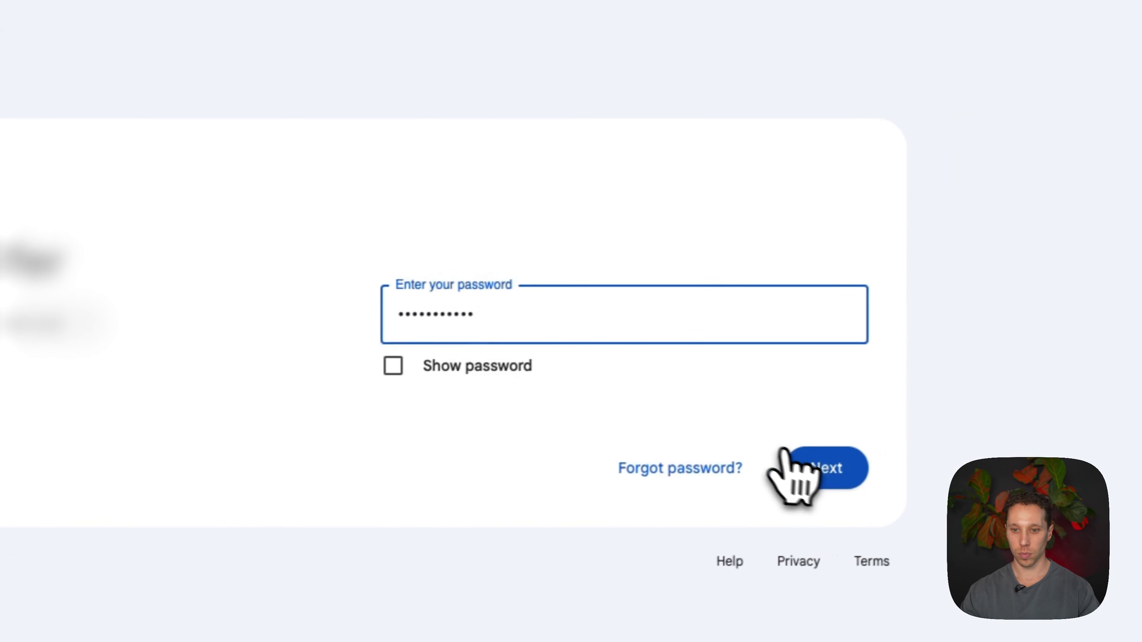
left_click(816, 472)
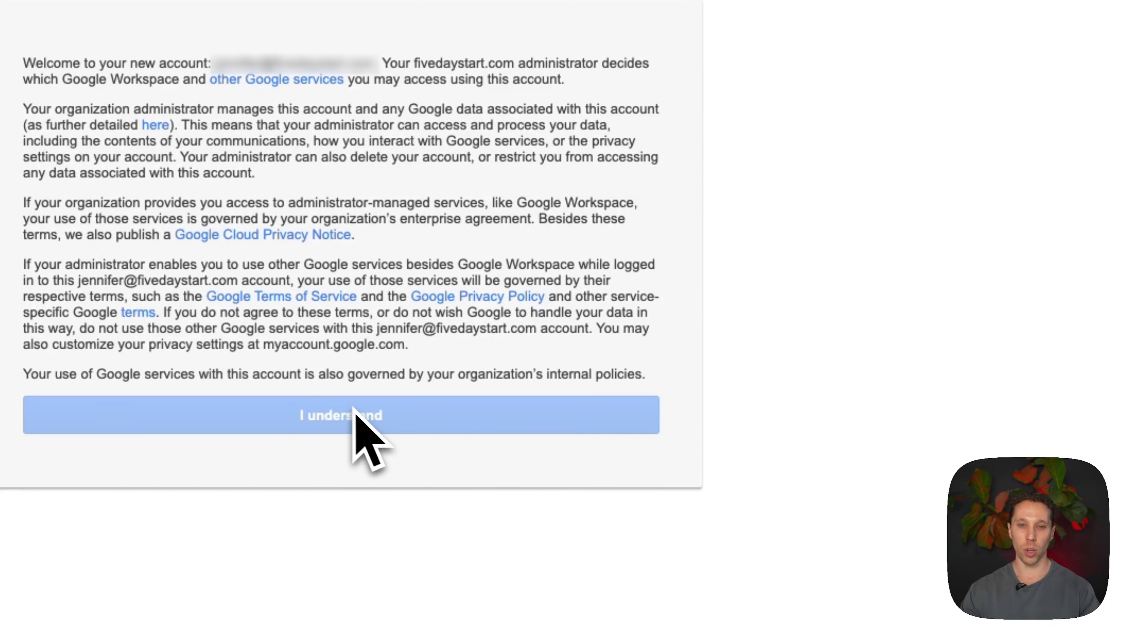
- Accept the new account's terms and dismiss the Gmail welcome dialog to reach the inbox
left_click(340, 418)
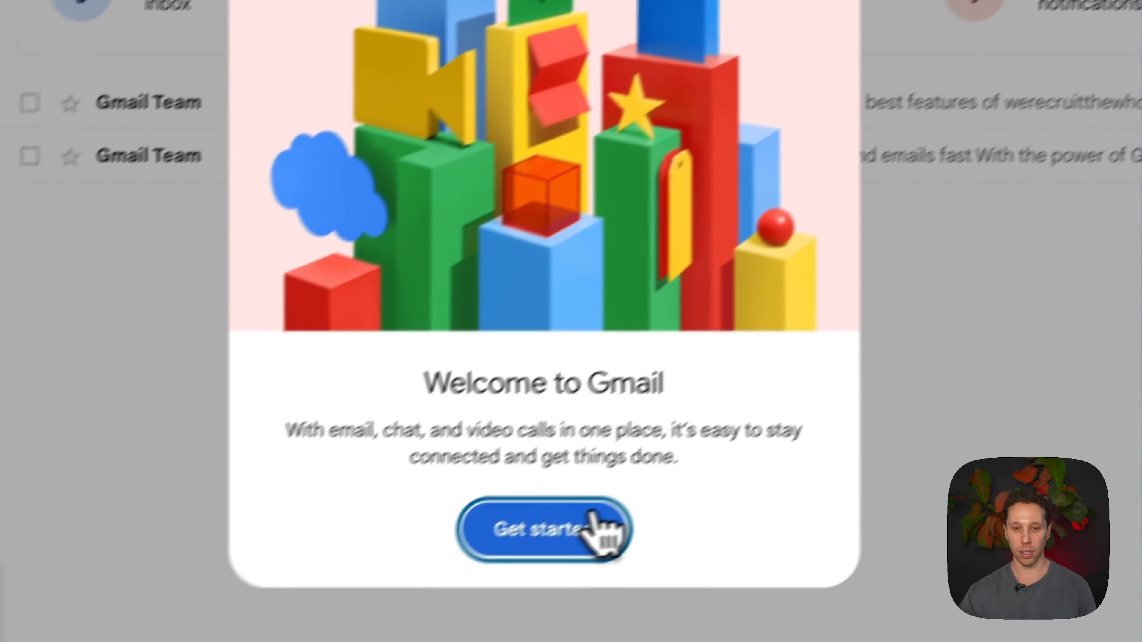
left_click(388, 637)
left_click(295, 96)
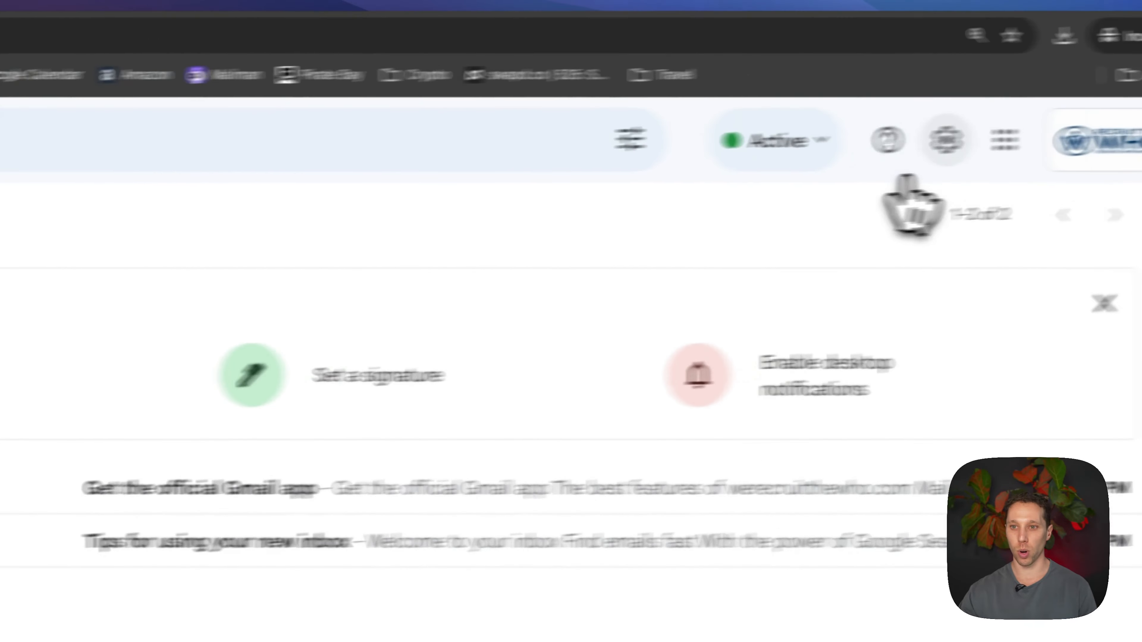
- Enable IMAP access in the new account's Gmail settings and save the changes
left_click(817, 147)
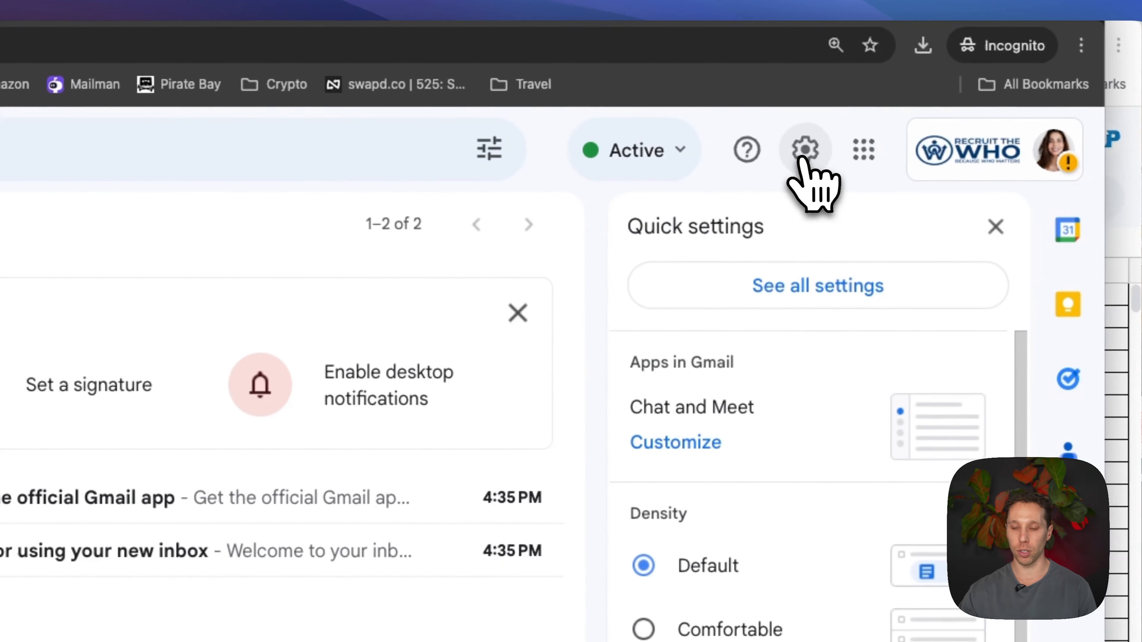
left_click(814, 292)
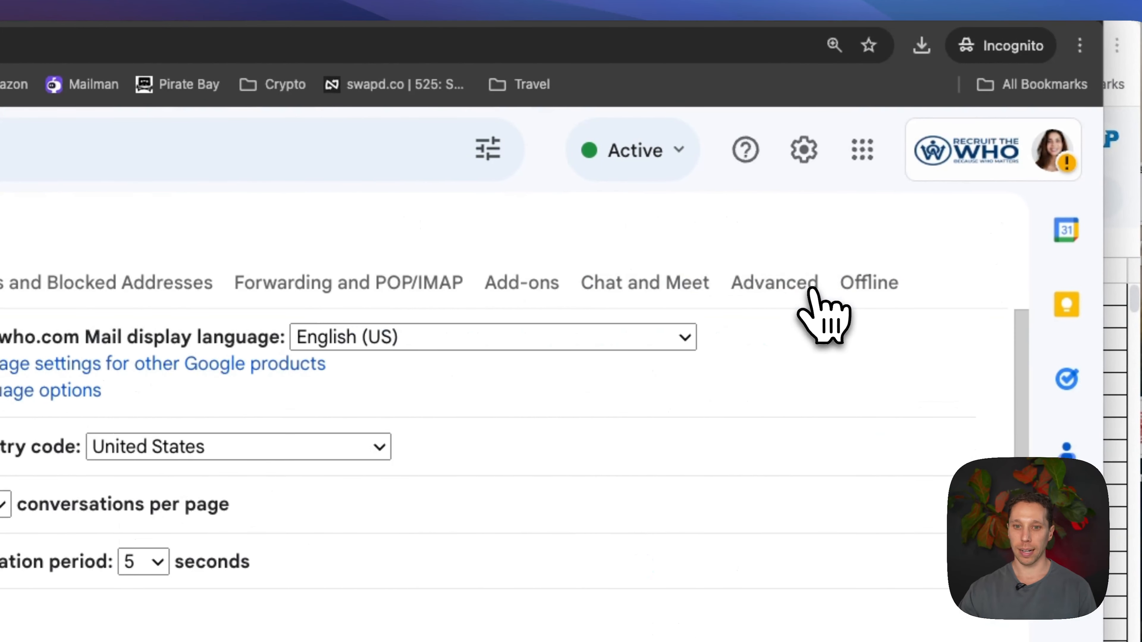
left_click(386, 291)
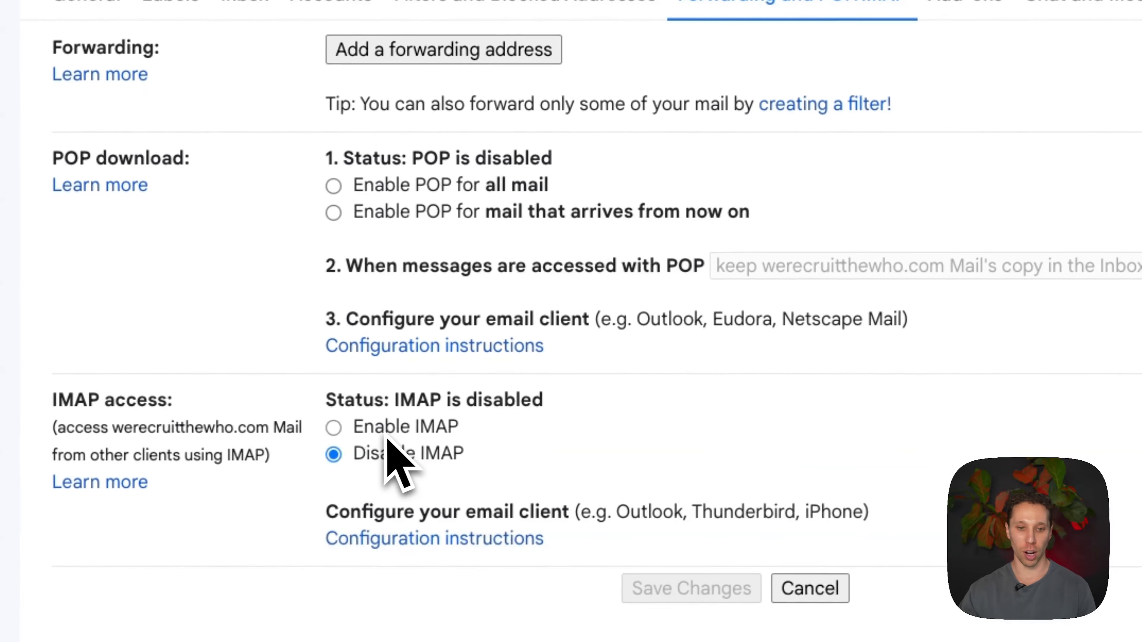
left_click(389, 433)
scroll(424, 432, "down", 3)
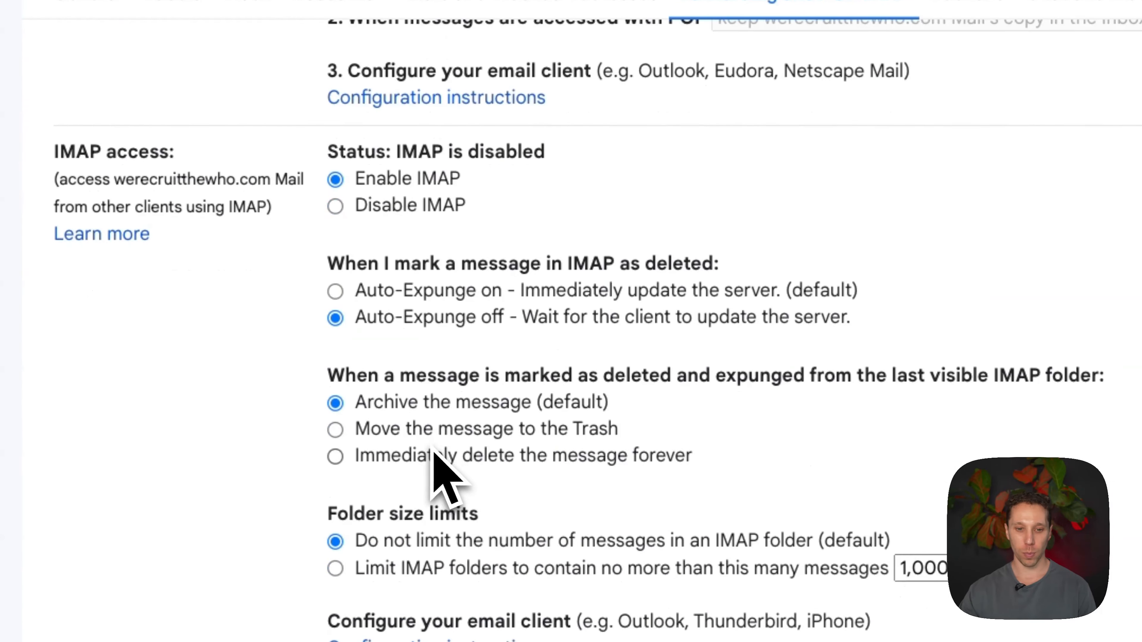
left_click(535, 455)
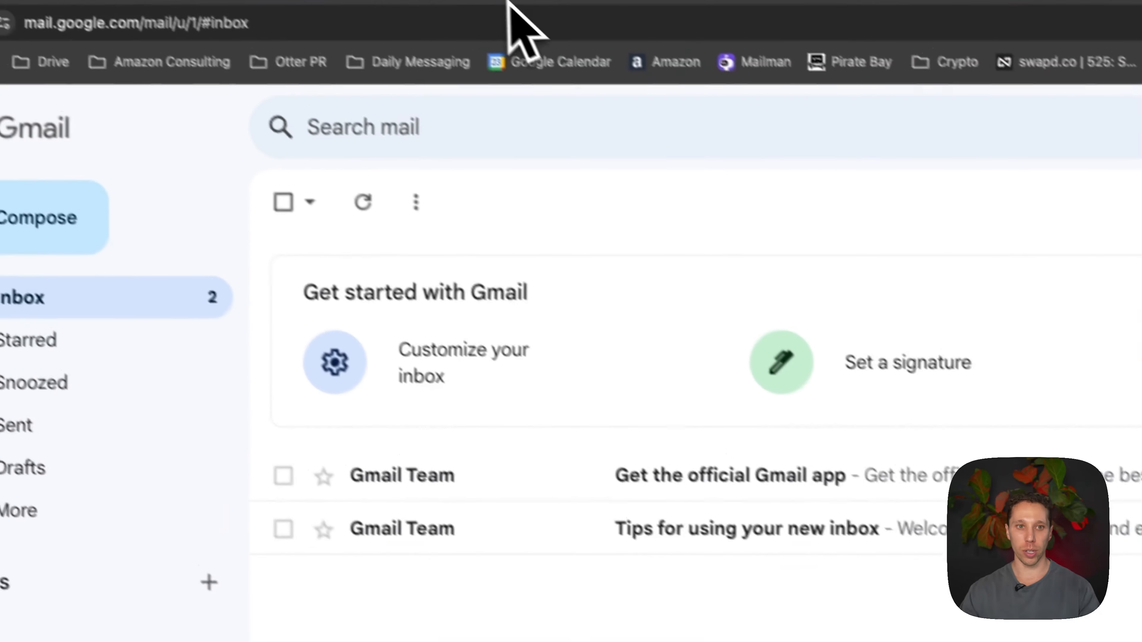
- Switch to Instantly and start adding a new account from the Email Accounts page
left_click(535, 11)
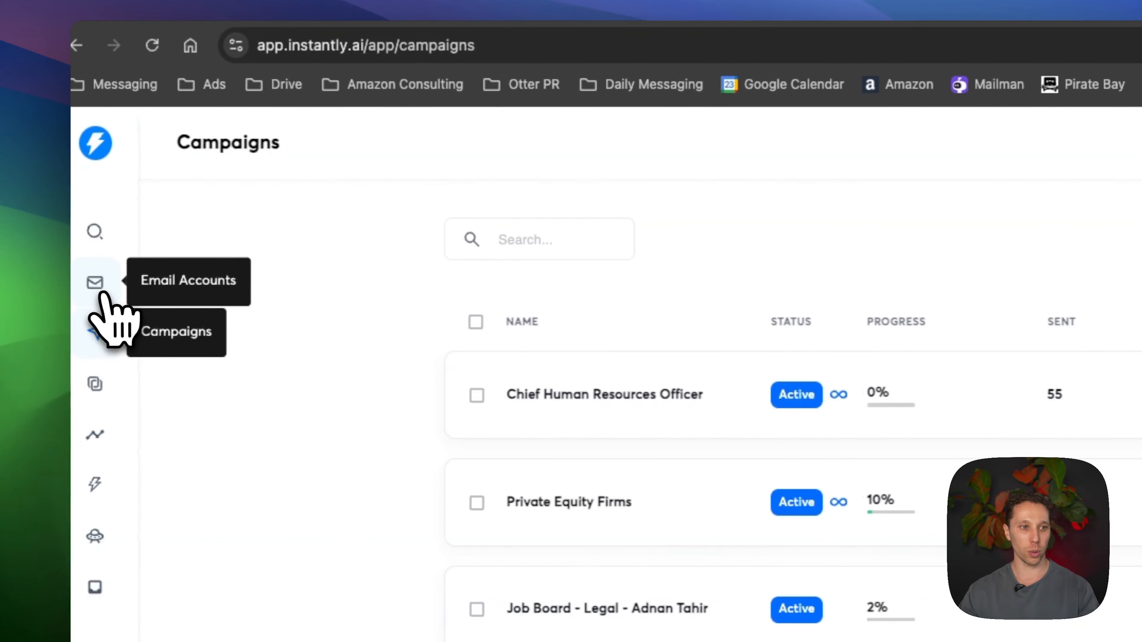
left_click(106, 288)
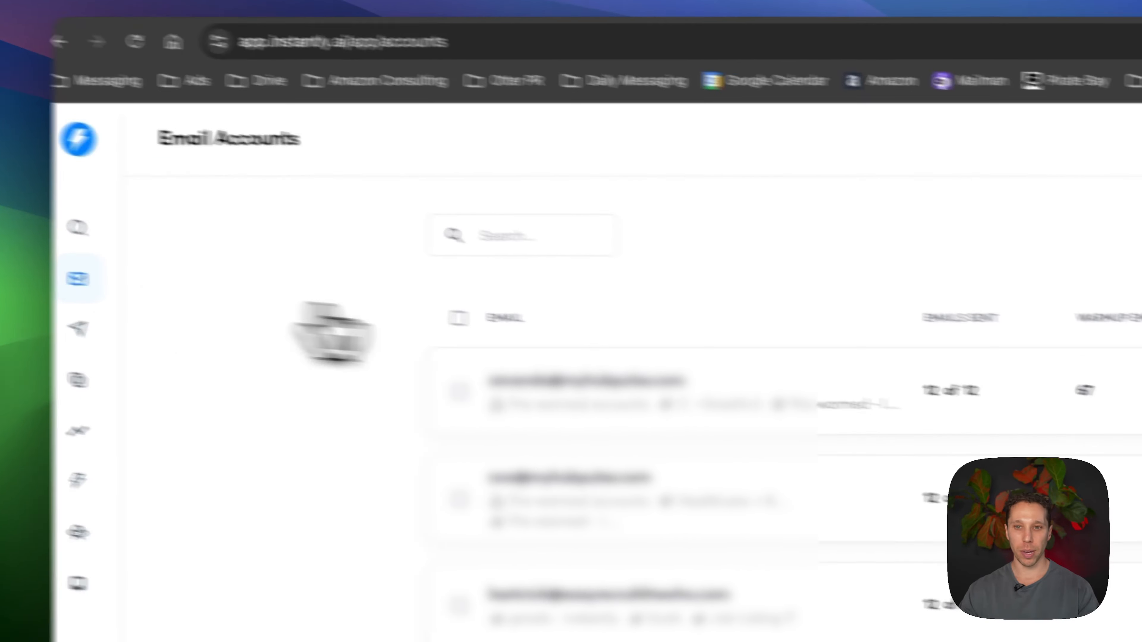
left_click(828, 251)
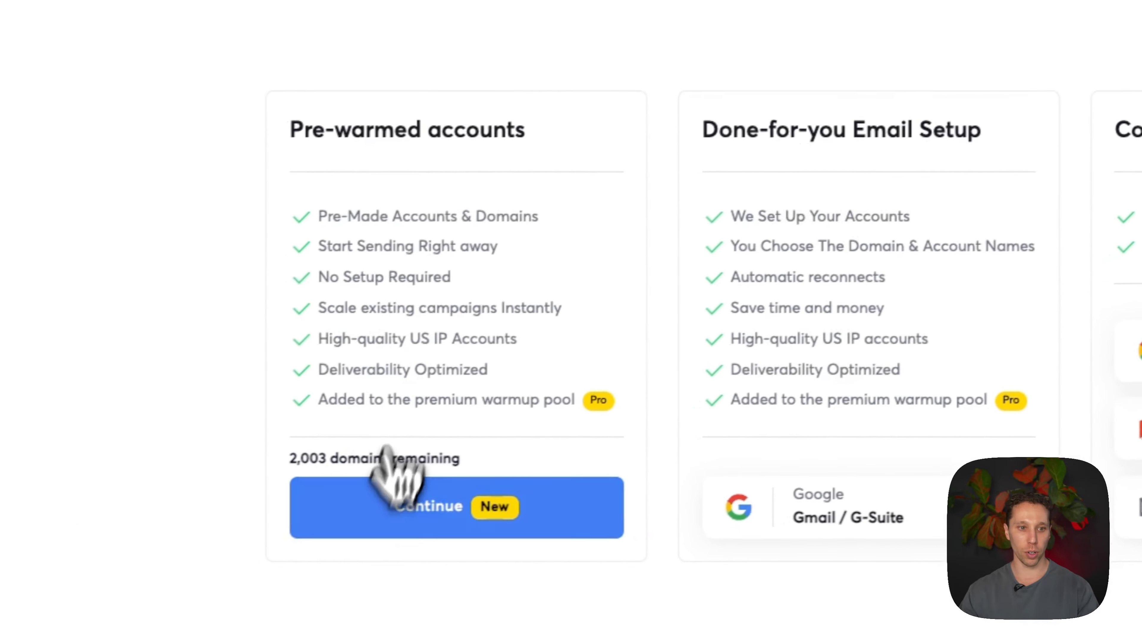
- Examine the pre-warmed accounts and done-for-you email setup offers and their listed features
left_click_drag(313, 130, 488, 129)
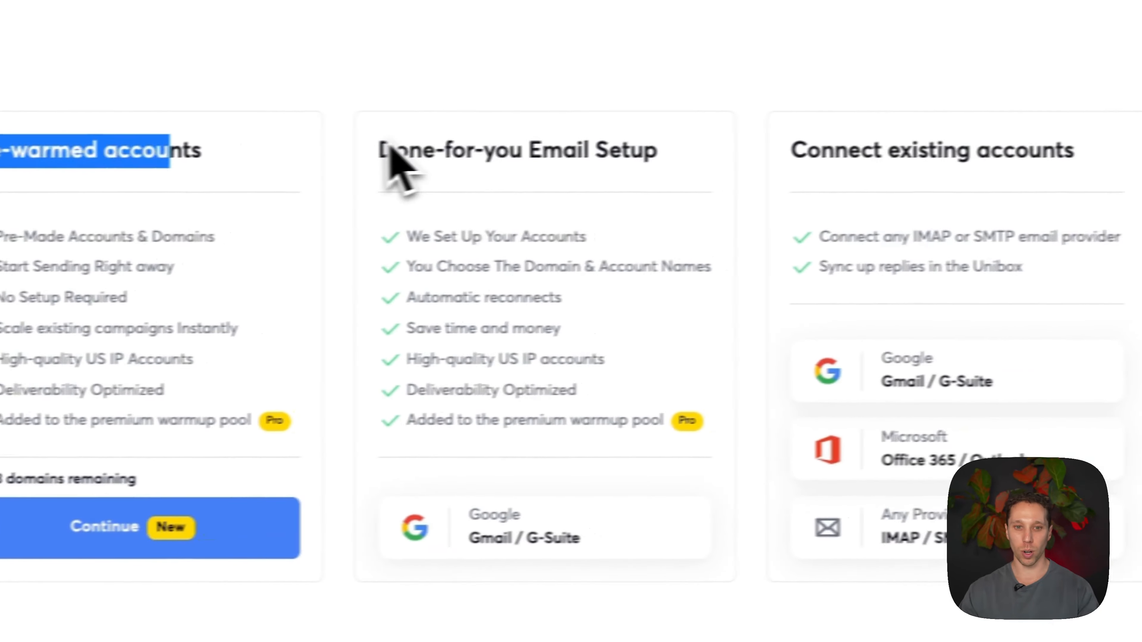
left_click_drag(382, 150, 622, 150)
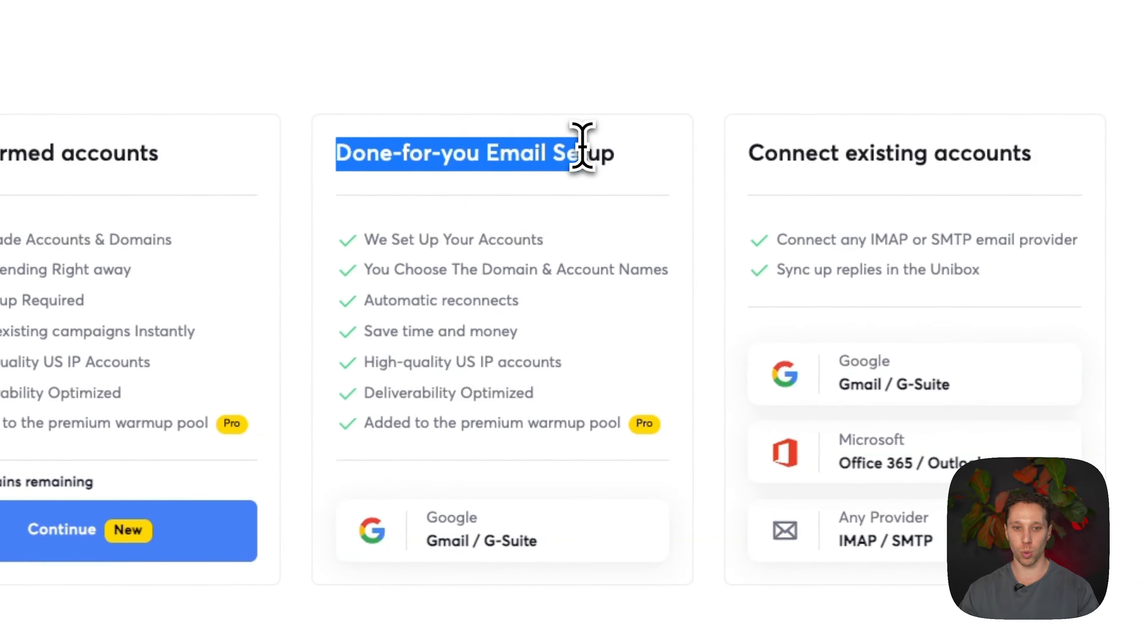
left_click_drag(398, 332, 483, 332)
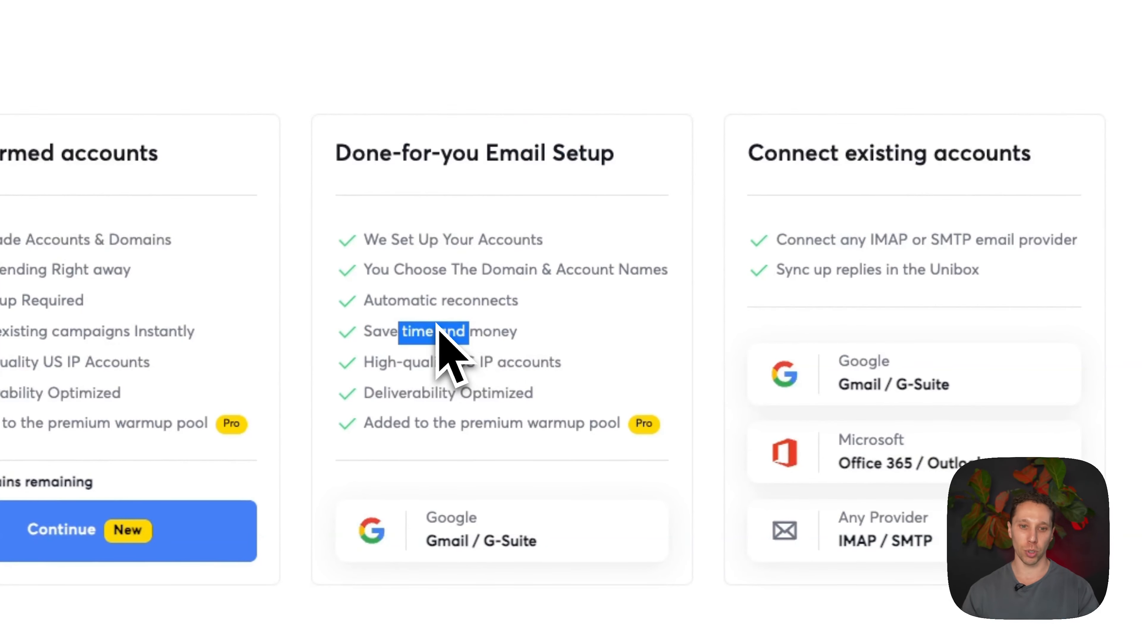
left_click_drag(430, 240, 462, 422)
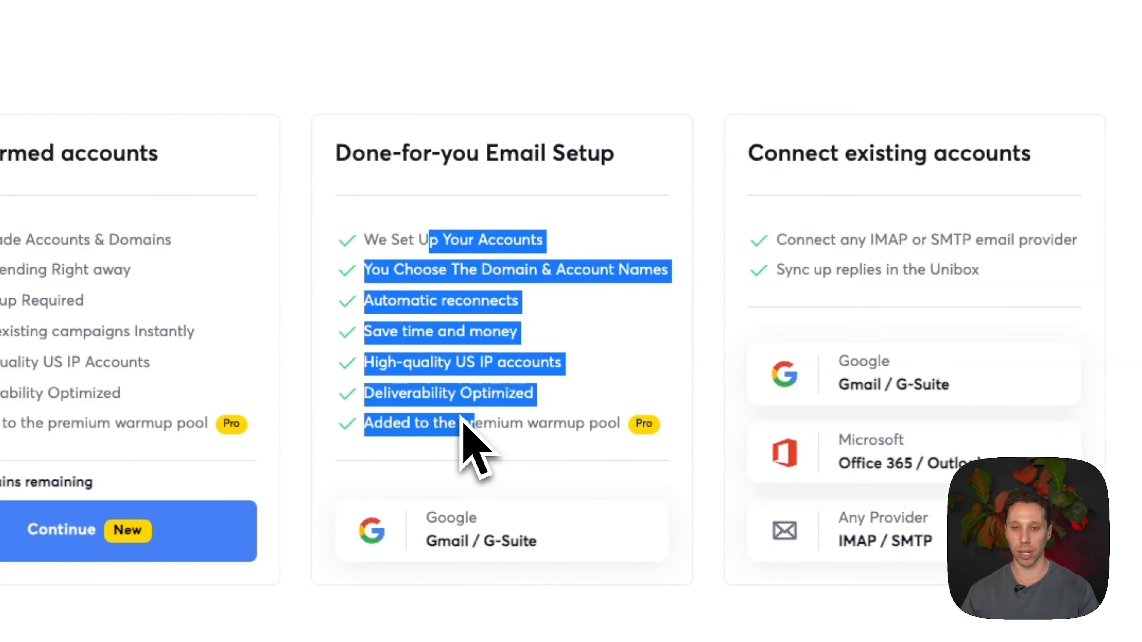
- Choose Google Gmail / G-Suite for connecting an existing account and confirm that IMAP has been enabled
left_click(831, 391)
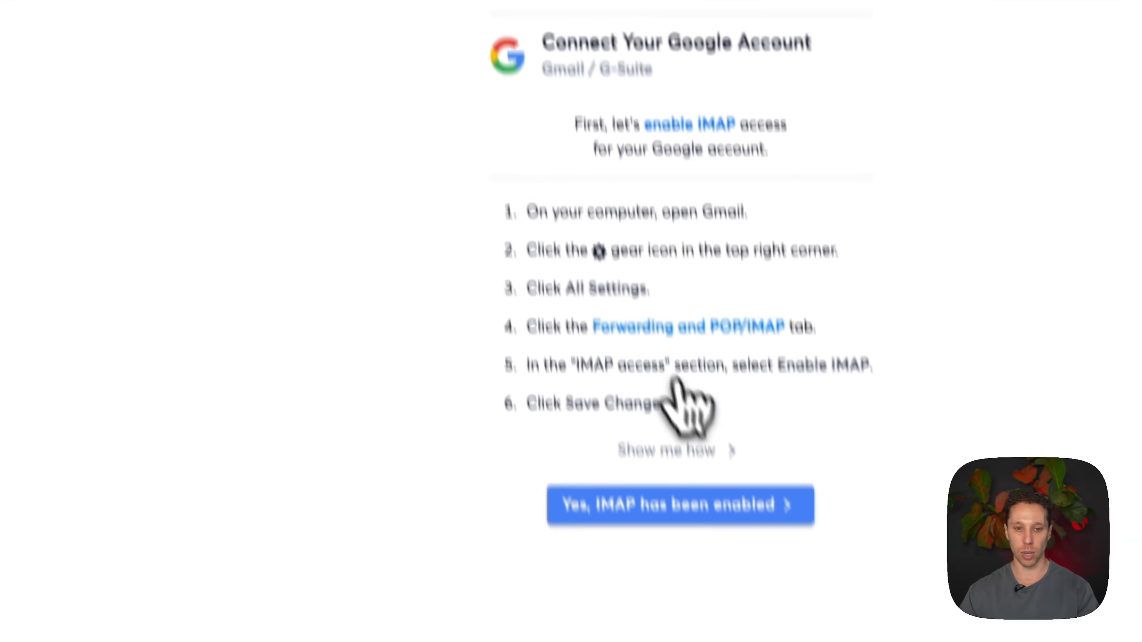
left_click(600, 427)
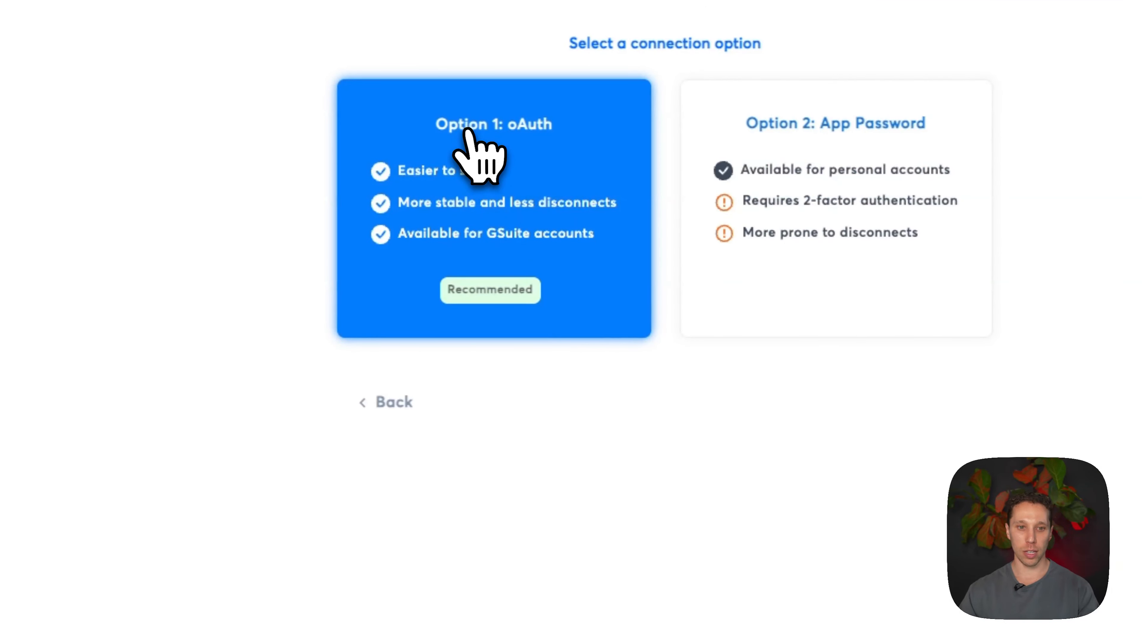
- Choose the oAuth connection option and review the instructions for allowing Instantly to access the Google Workspace
left_click(510, 151)
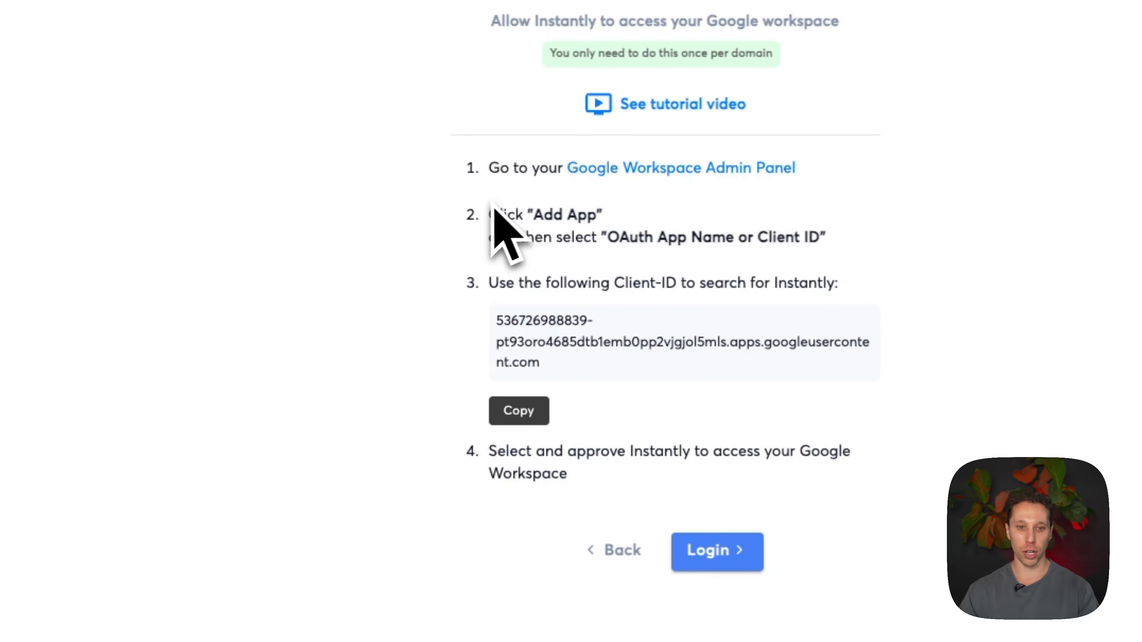
left_click_drag(486, 171, 782, 443)
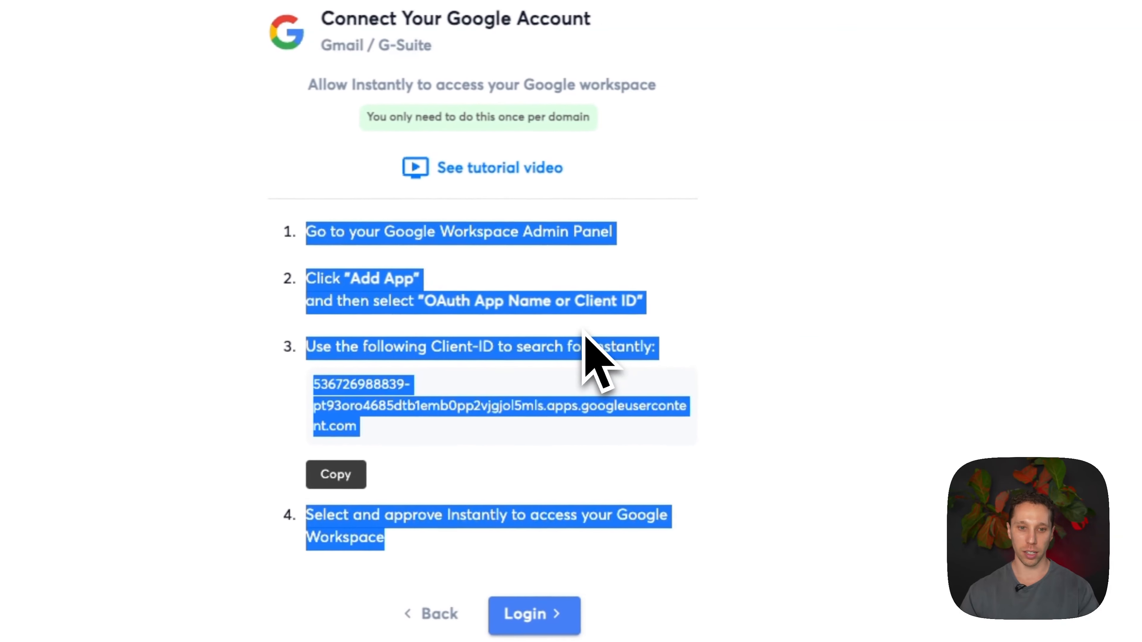
left_click(563, 302)
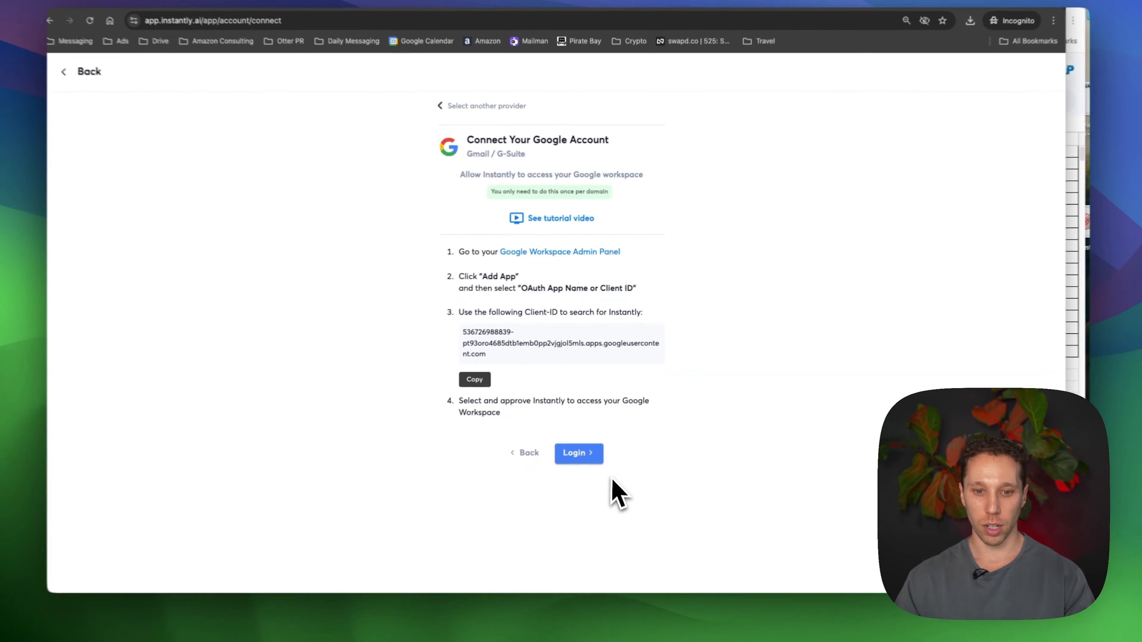
- Log in with the new fivedaystart.com Google account and allow instantly.ai the requested access
left_click(584, 445)
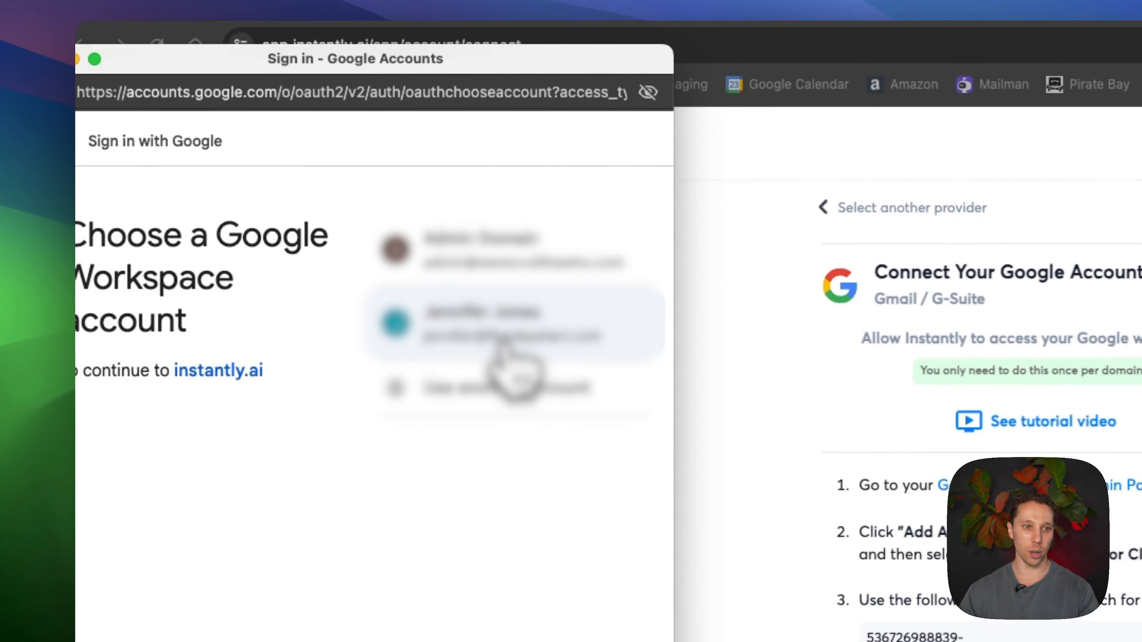
left_click(504, 340)
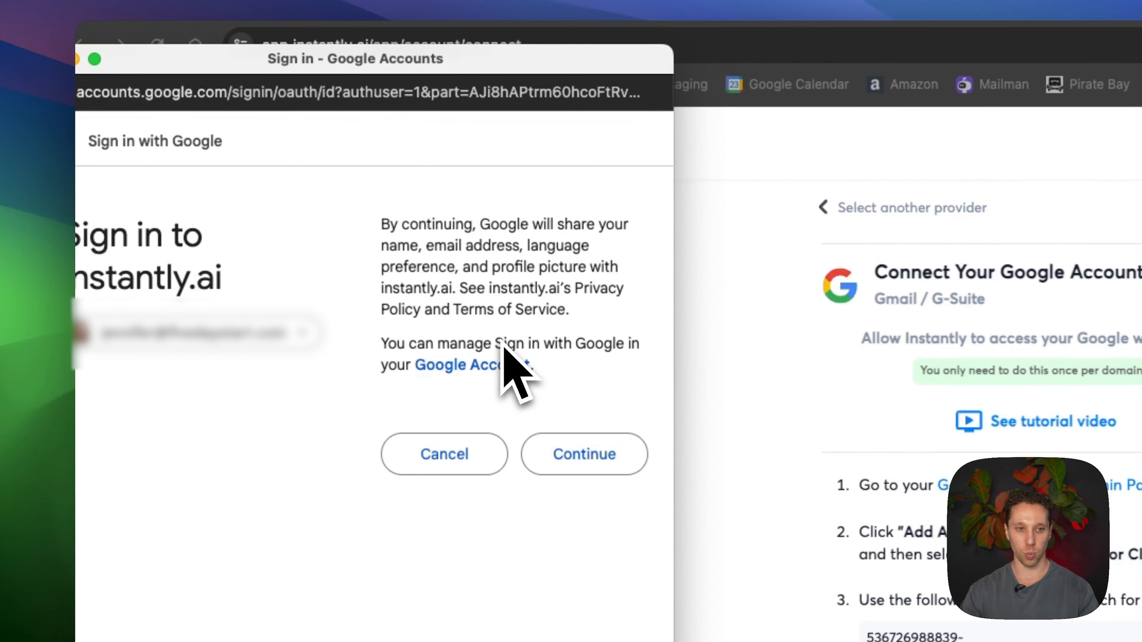
left_click(584, 455)
scroll(582, 470, "down", 5)
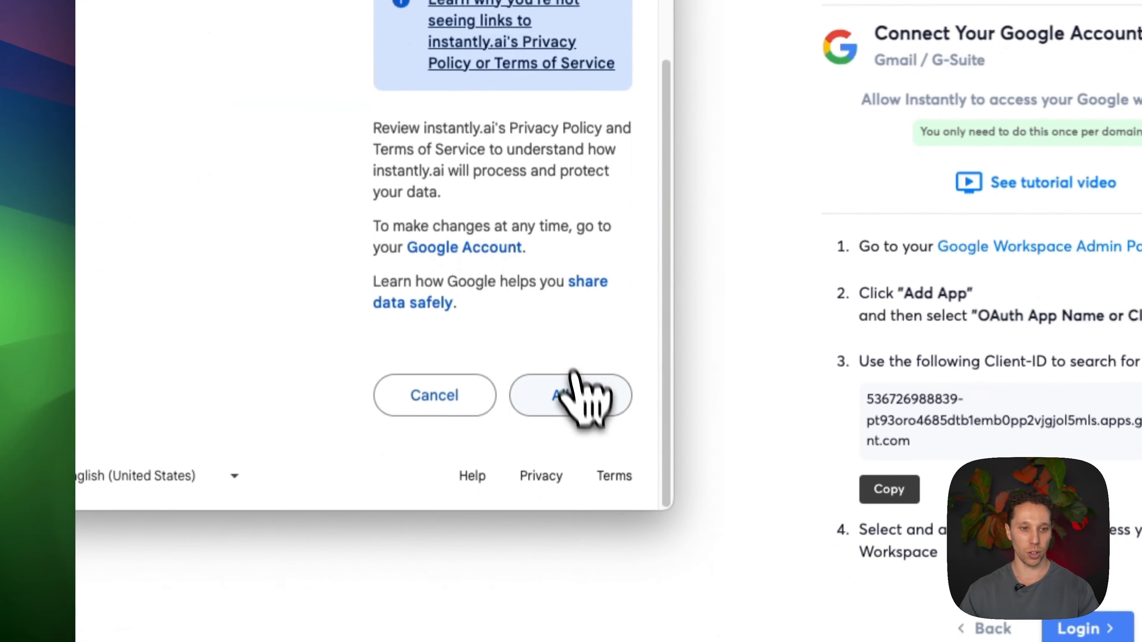
left_click(572, 391)
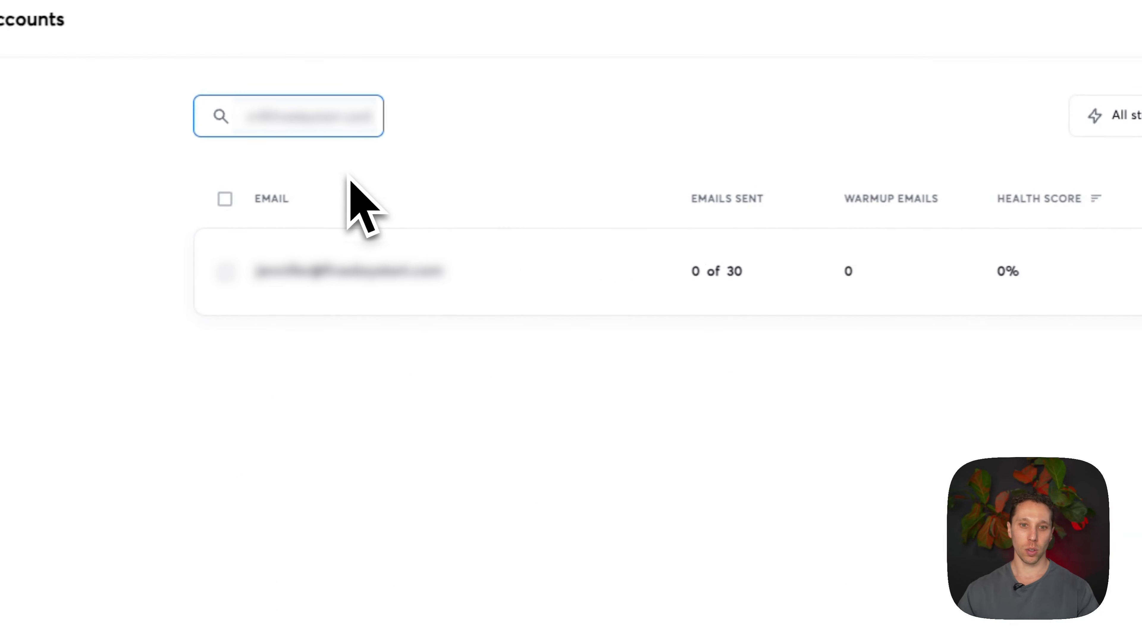
- In the connected account's settings, set the daily campaign limit to 10 emails and enable campaign slow ramp
left_click(535, 255)
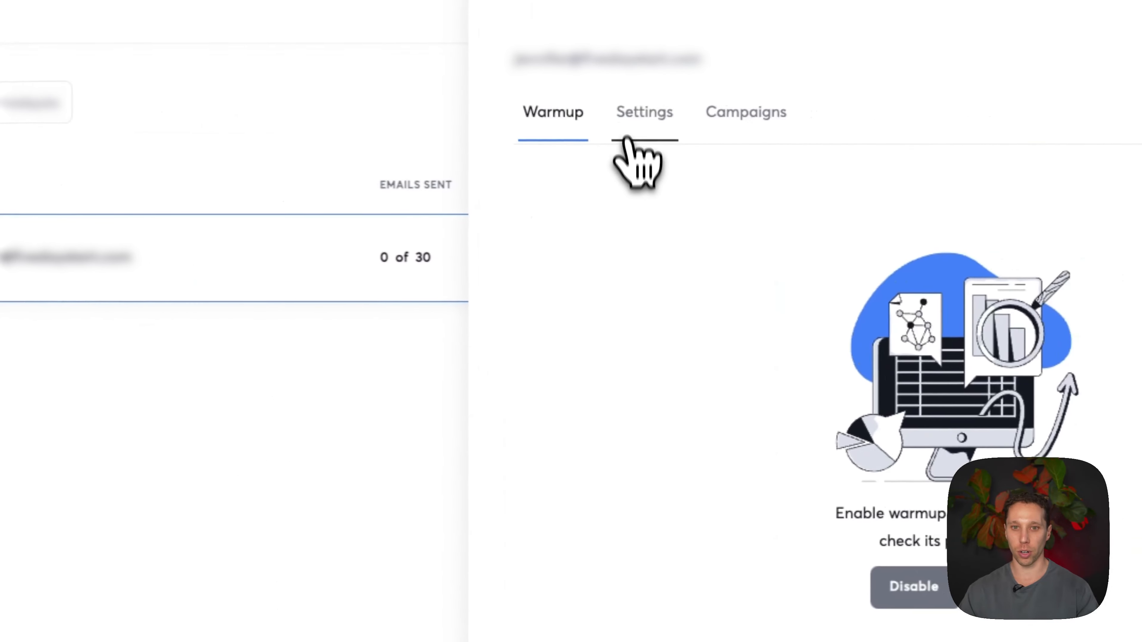
left_click(629, 135)
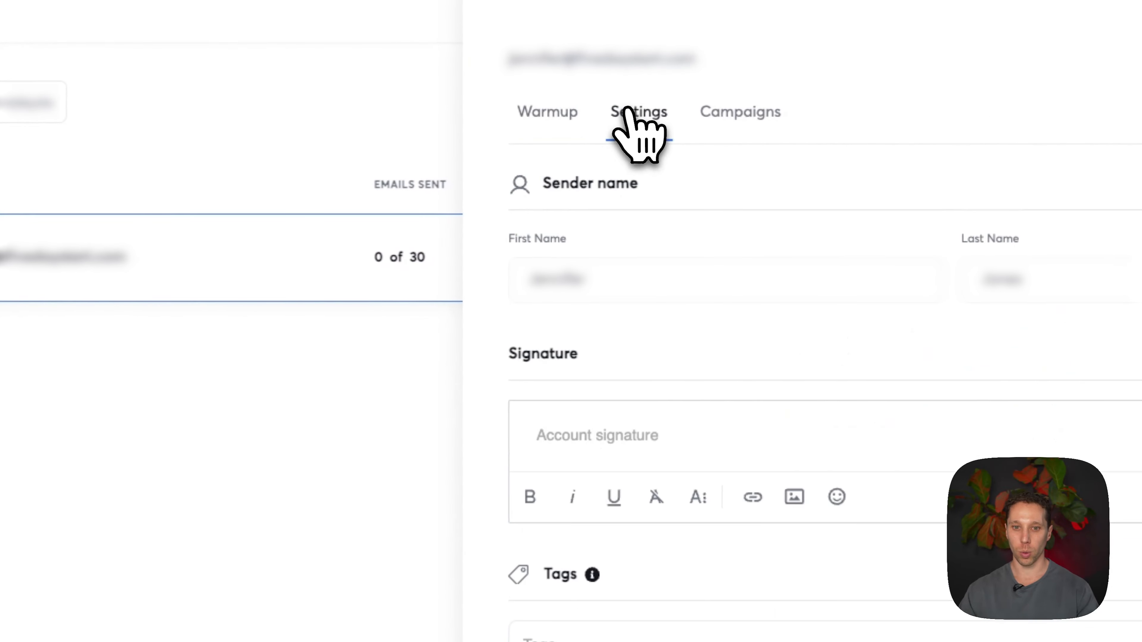
scroll(636, 315, "down", 4)
double_click(542, 466)
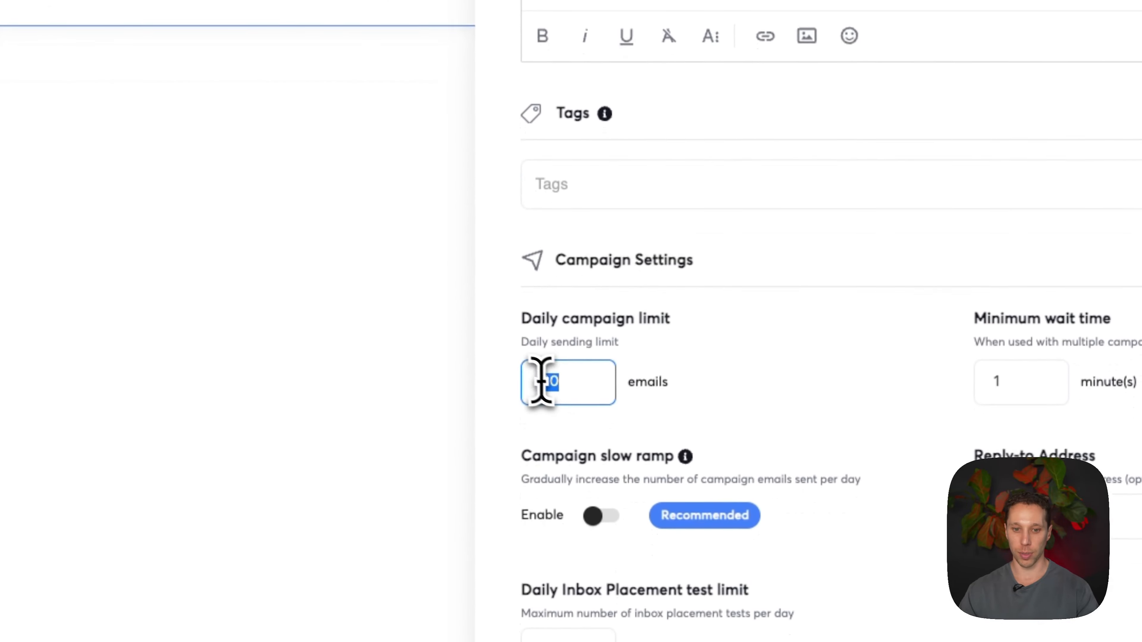
type("10")
key("BackSpace")
key("BackSpace")
type("8")
key("BackSpace")
type("7")
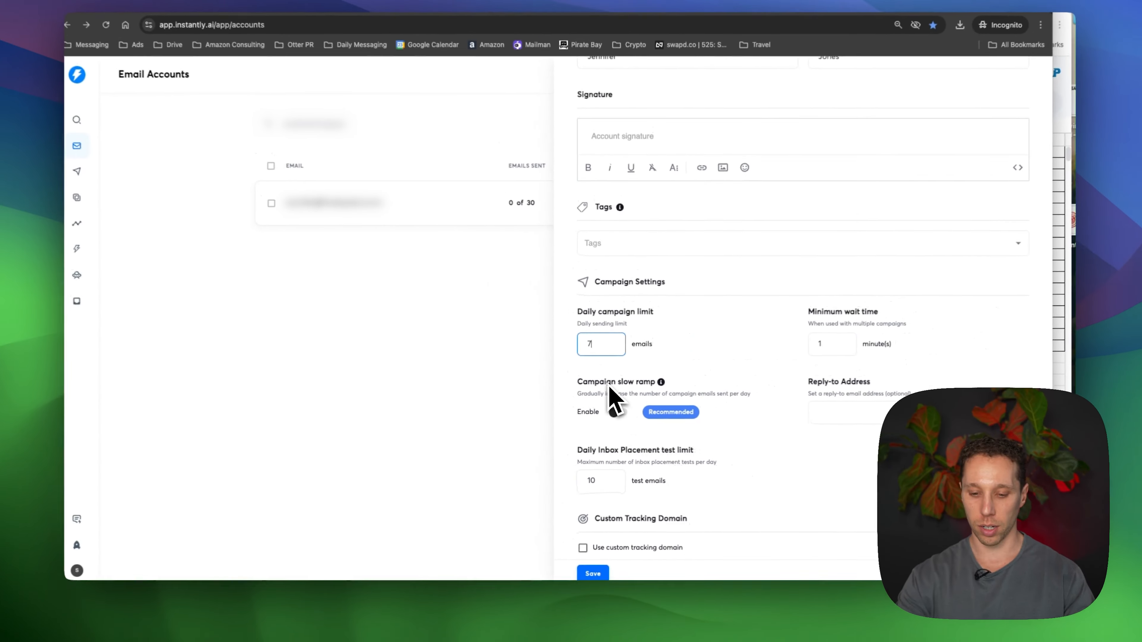
key("BackSpace")
type("10")
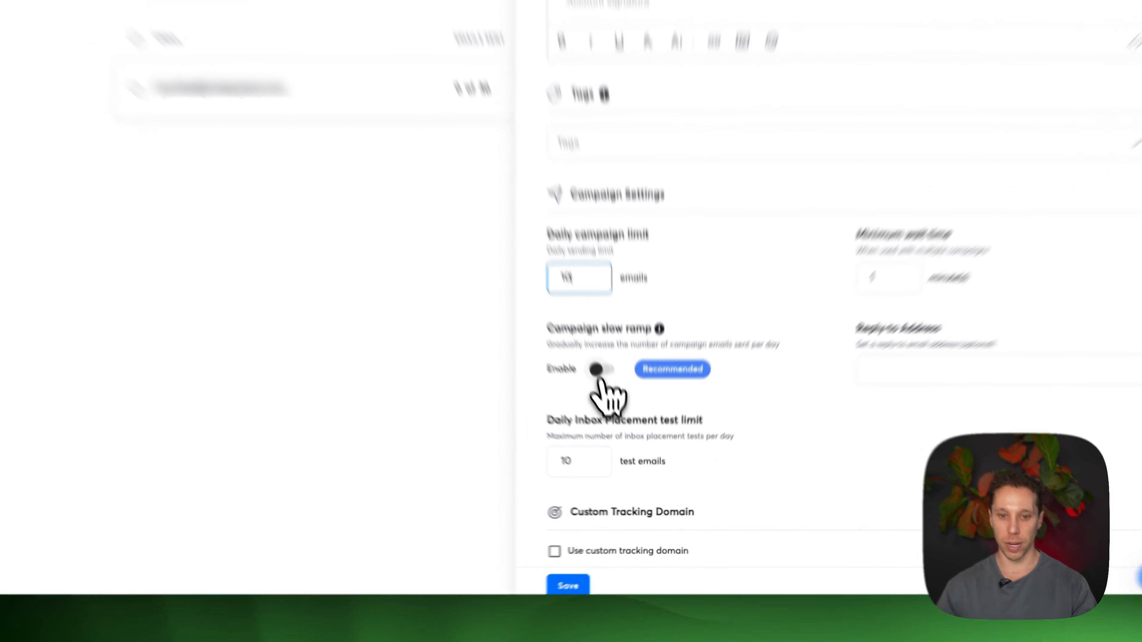
left_click(616, 412)
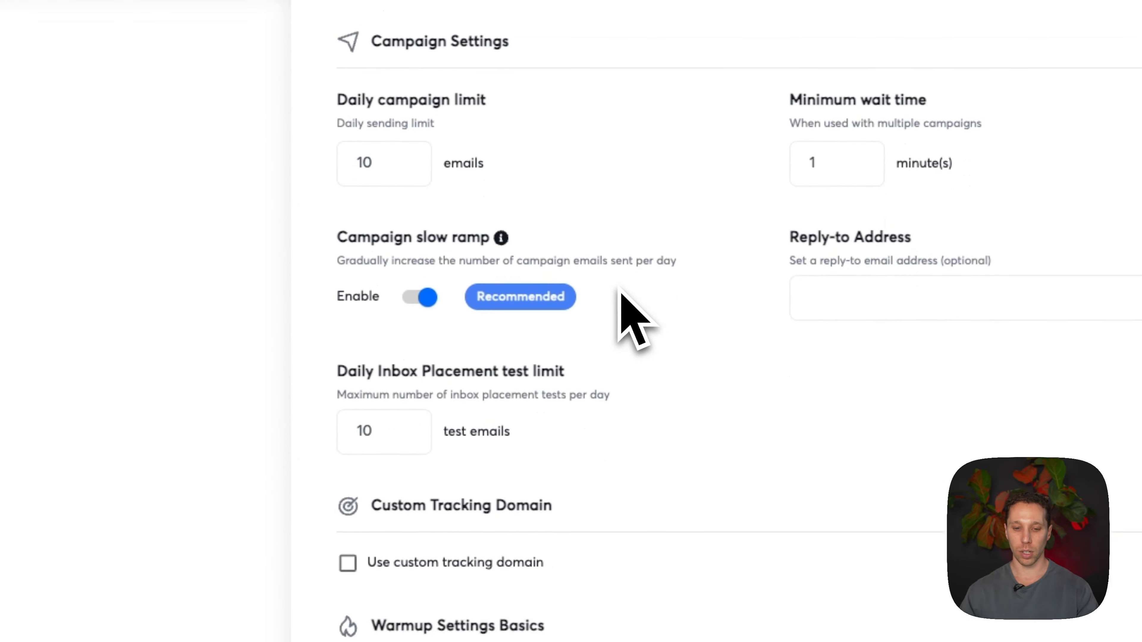
- Enable the custom tracking domain, enter the inst subdomain of fivedaystart.com and check its status
scroll(620, 292, "down", 5)
left_click(348, 337)
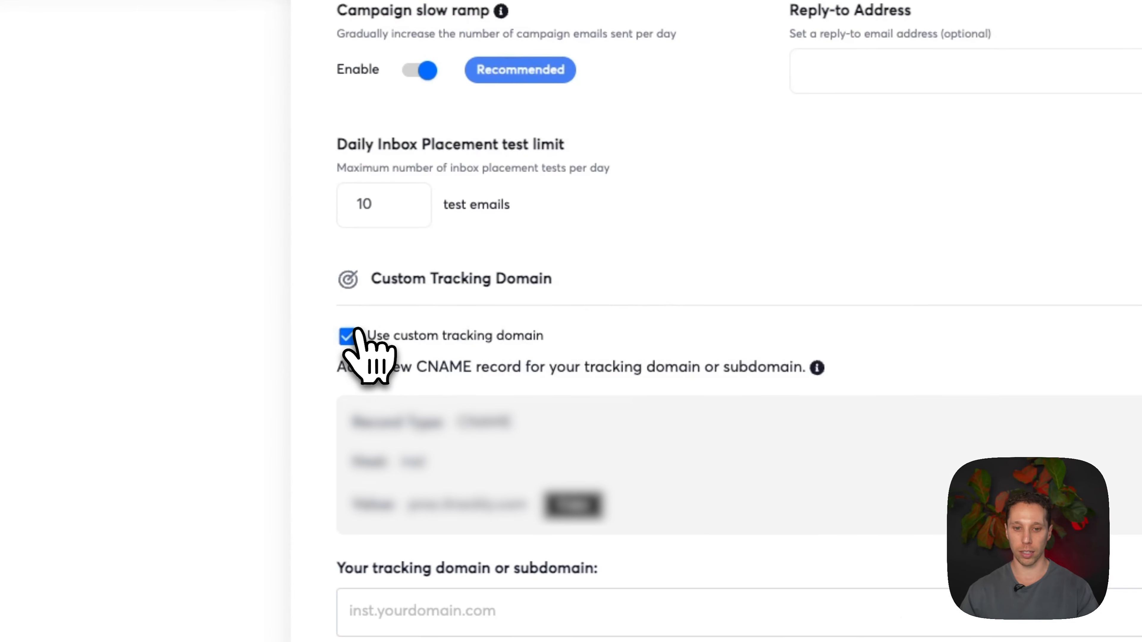
scroll(359, 331, "down", 3)
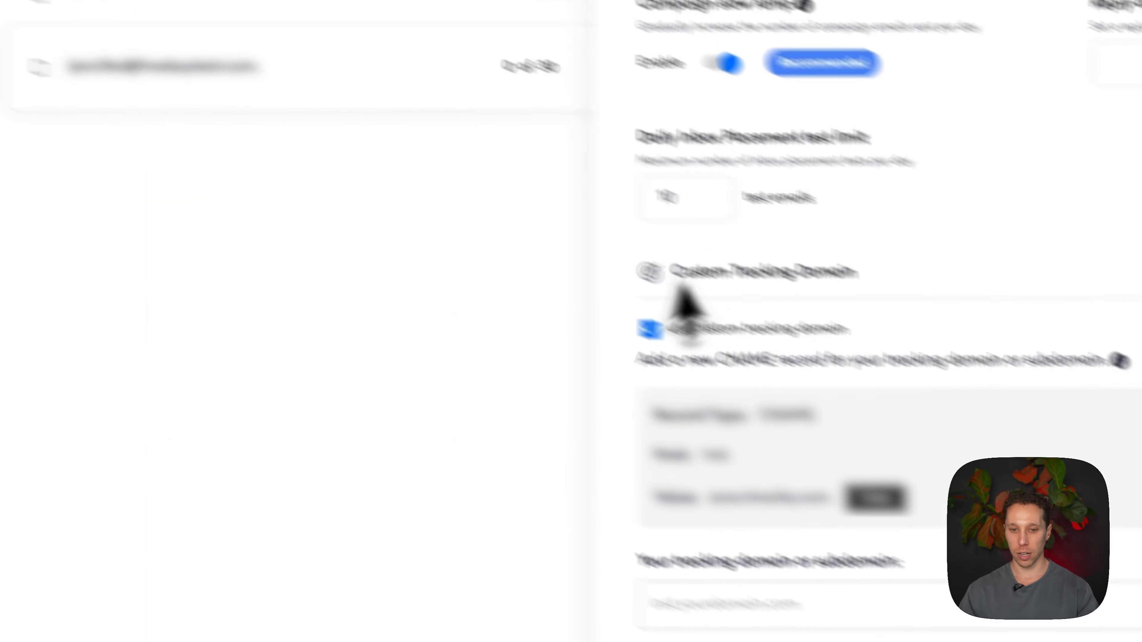
left_click_drag(440, 300, 456, 303)
left_click_drag(616, 360, 670, 359)
left_click(620, 403)
scroll(611, 456, "down", 3)
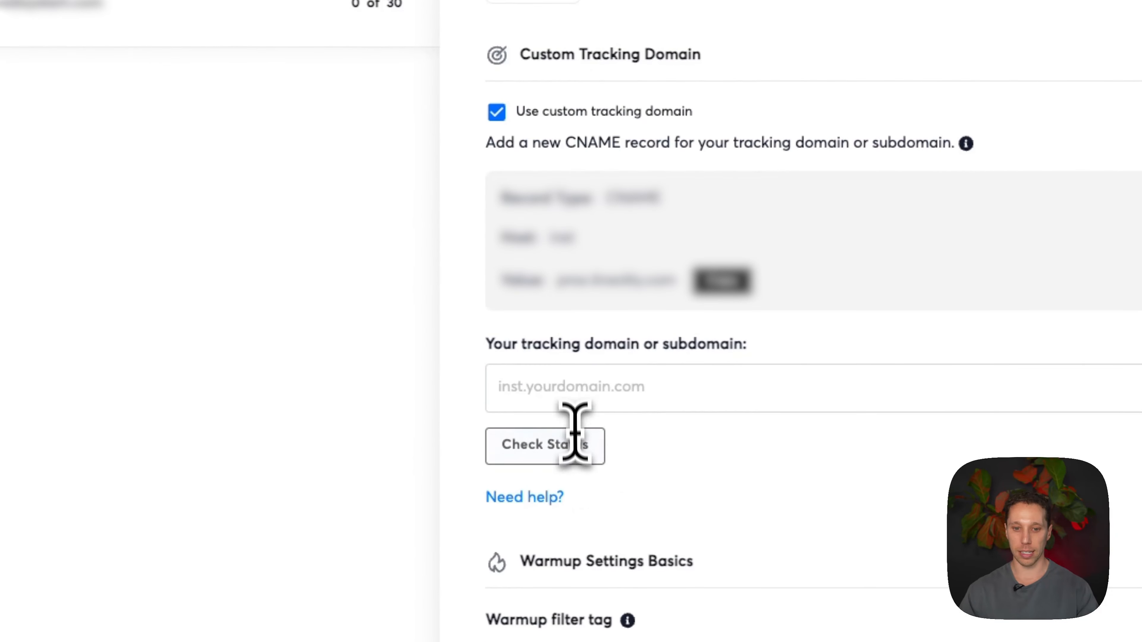
left_click(571, 388)
key("super+v")
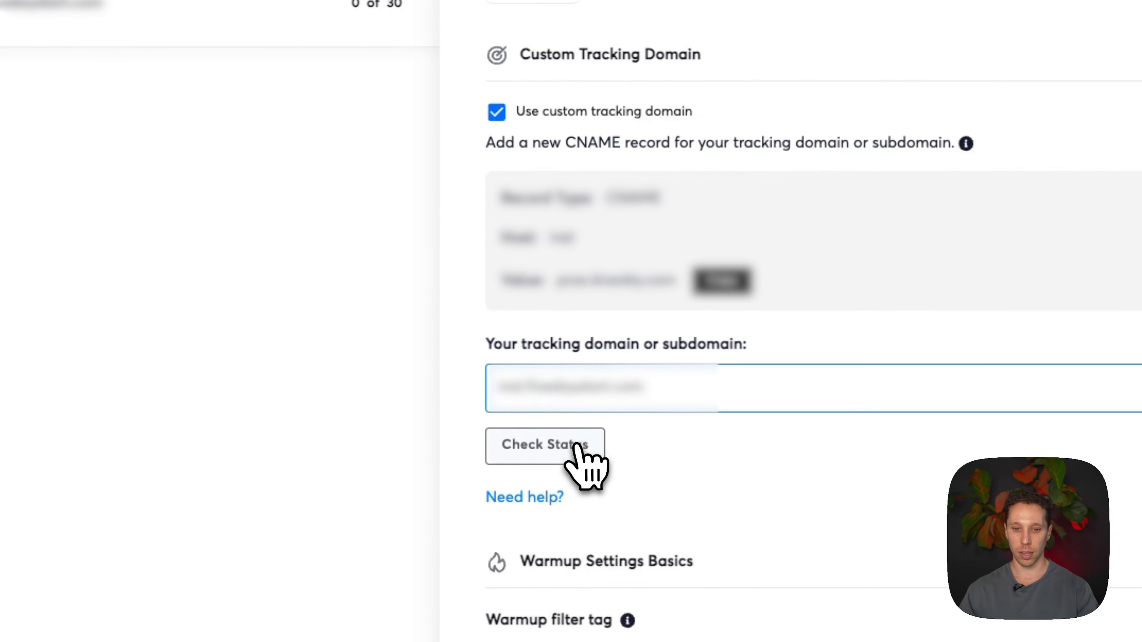
left_click(584, 452)
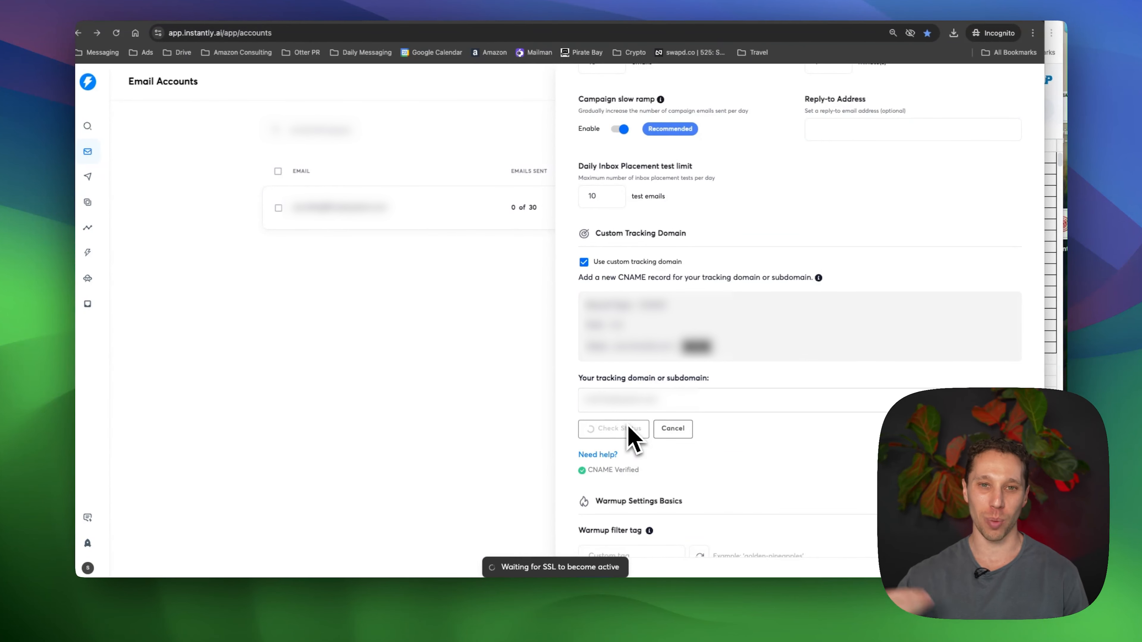
scroll(616, 445, "down", 2)
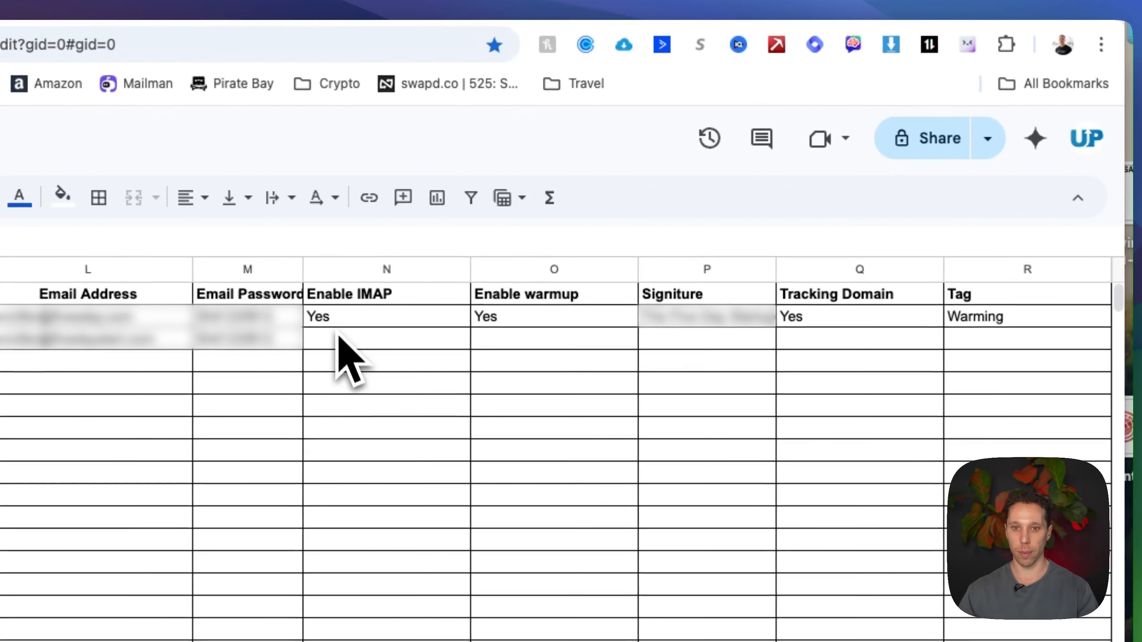
- Switch to the tracking spreadsheet and enter Yes under Enable IMAP in the new account's row
left_click(338, 342)
type("Yes")
left_click(518, 343)
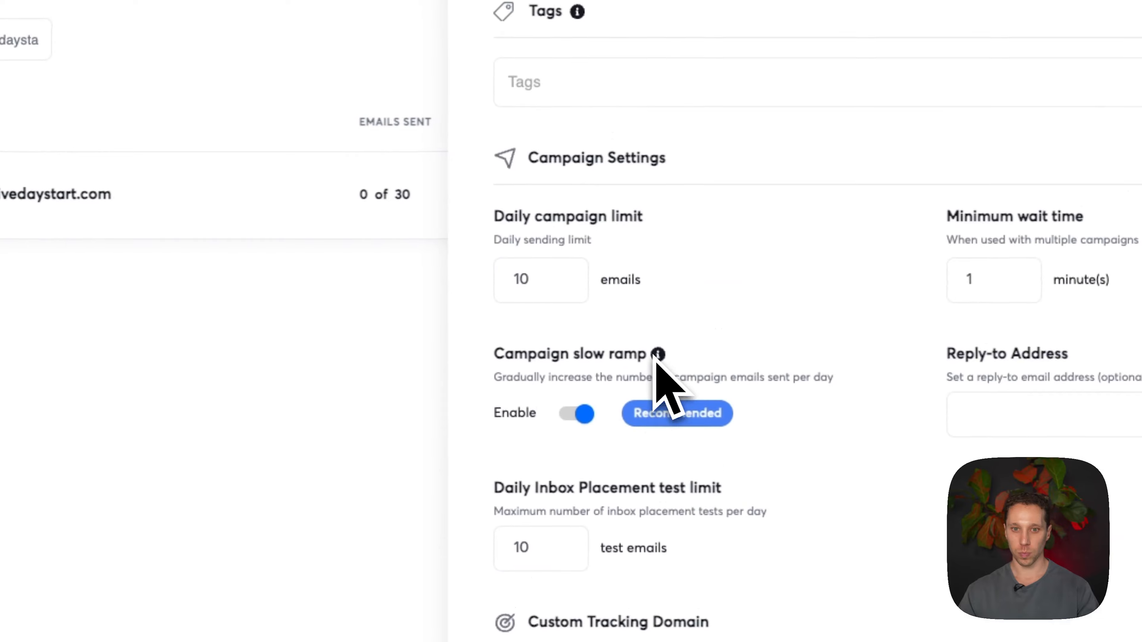
- Back in Instantly, enter "The Five Day Startup" as the account signature and insert a blank line above it
scroll(656, 360, "up", 10)
left_click(578, 337)
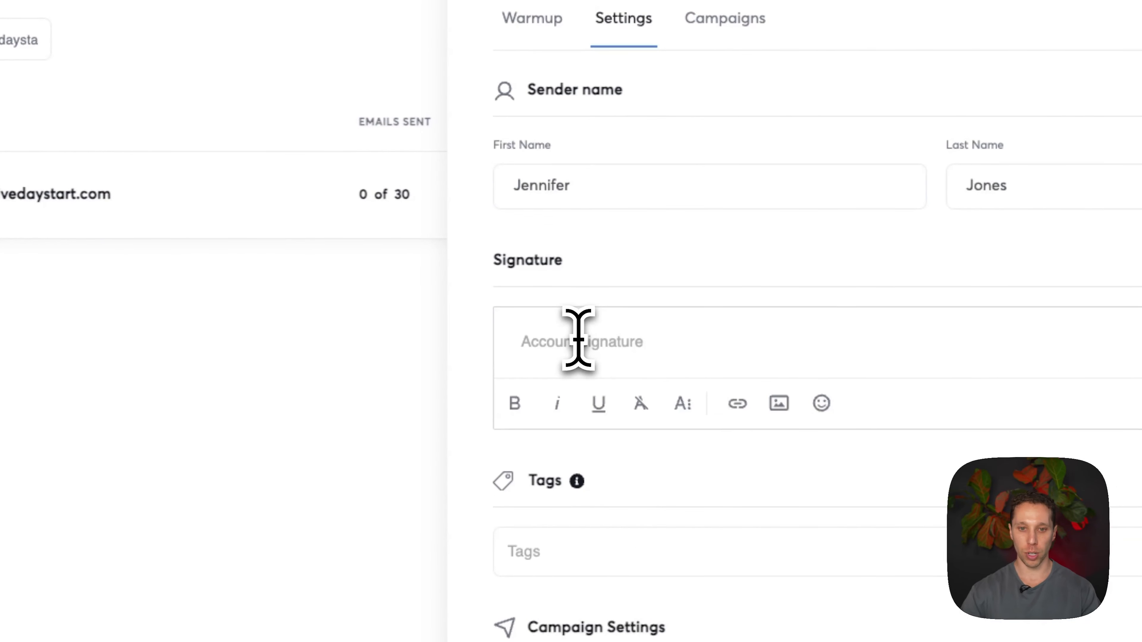
type("The Five Day Startup")
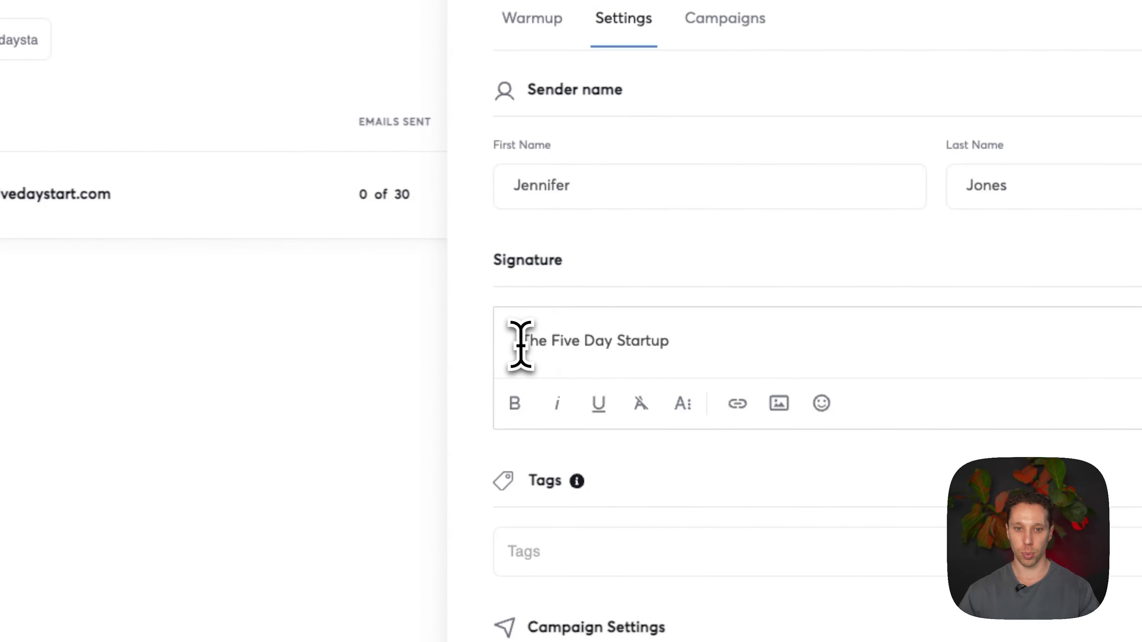
key("Return")
- Copy the sender's first and last name into the signature line above the company name
left_click_drag(602, 187, 344, 191)
key("super+c")
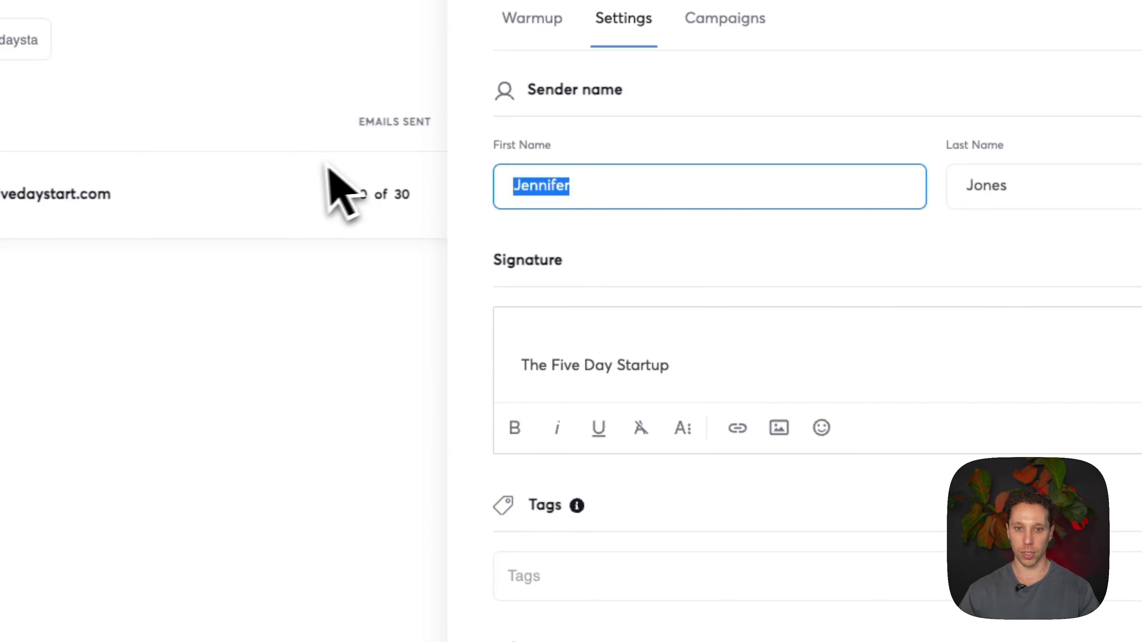
left_click(564, 331)
key("super+v")
left_click_drag(1013, 186, 904, 180)
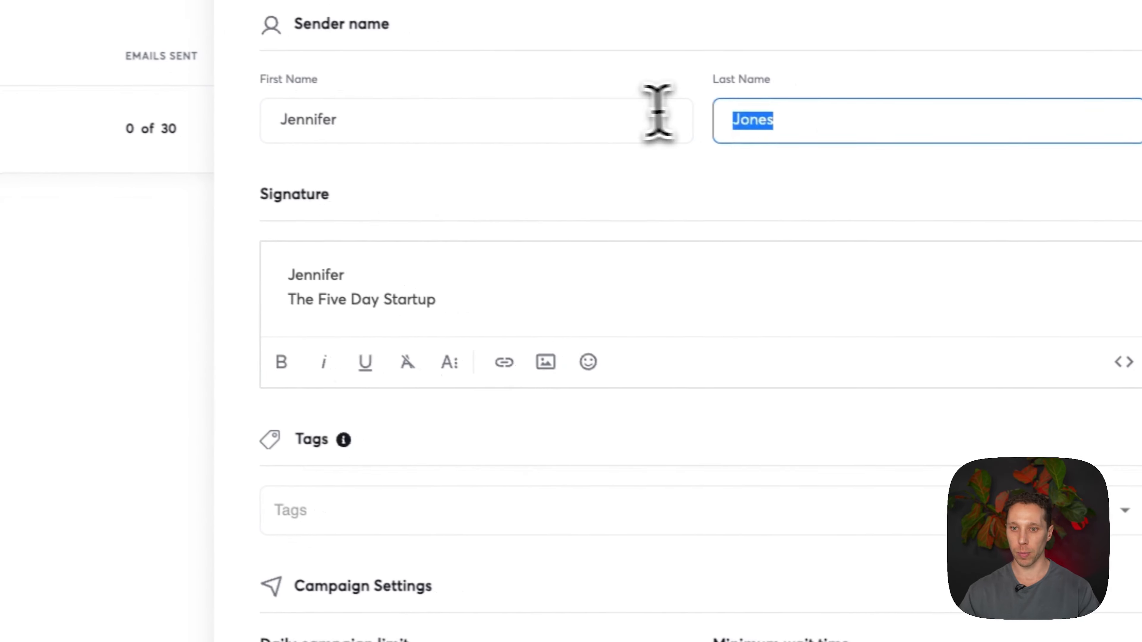
key("super+c")
left_click(364, 265)
key("super+v")
- Enter the inst tracking subdomain of fivedaystart.com again and save the account settings
scroll(369, 270, "down", 15)
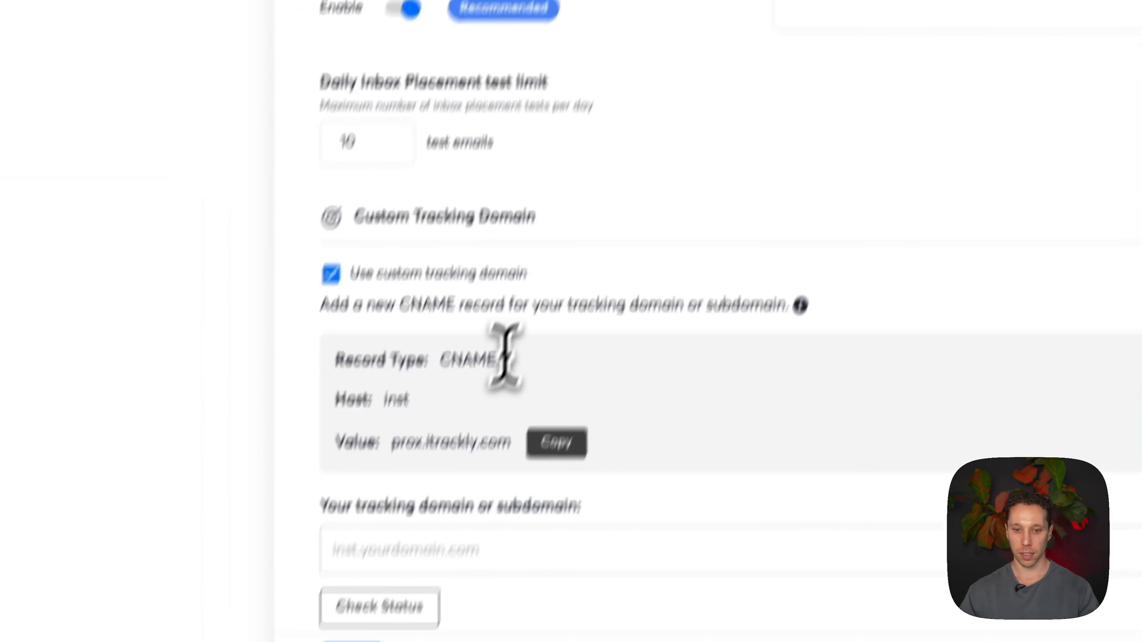
left_click(389, 576)
scroll(897, 223, "up", 12)
scroll(884, 197, "up", 8)
left_click(851, 122)
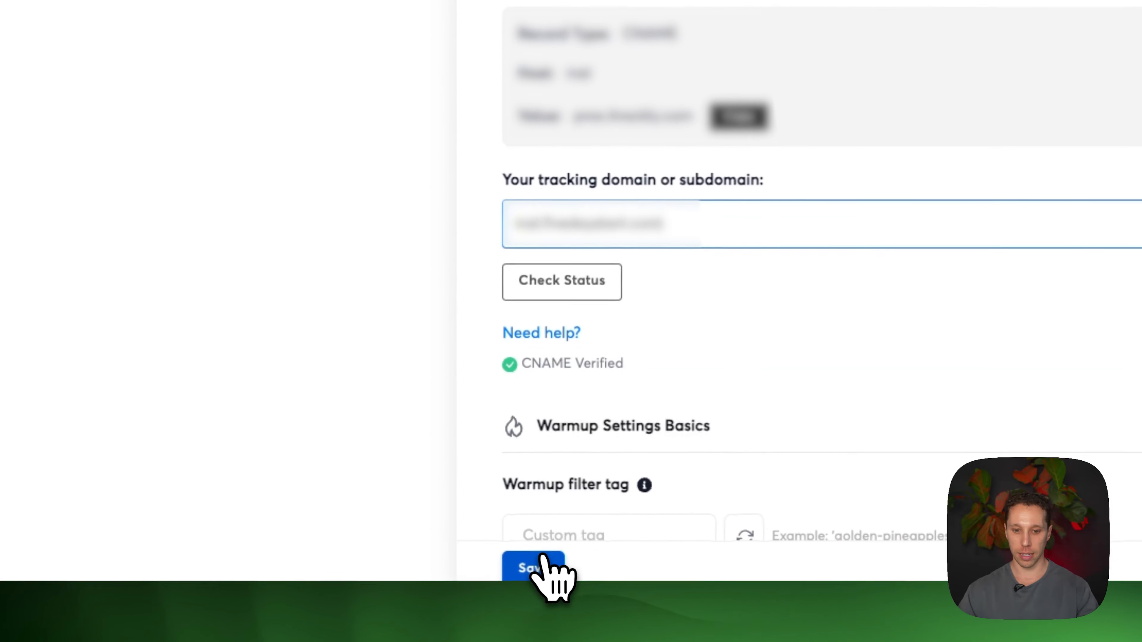
left_click(545, 560)
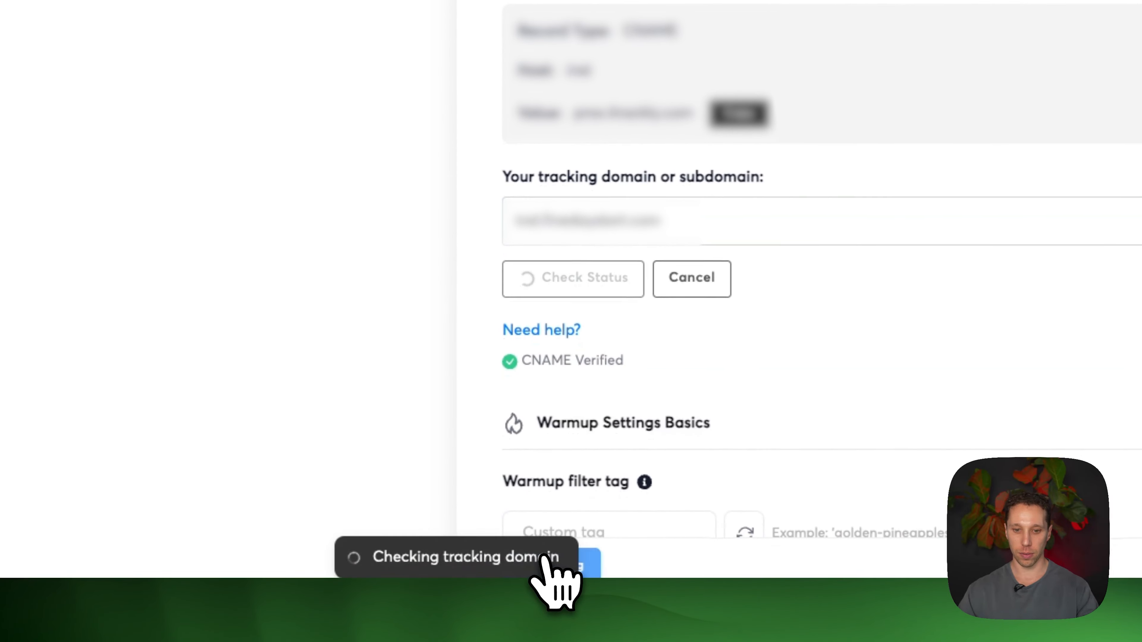